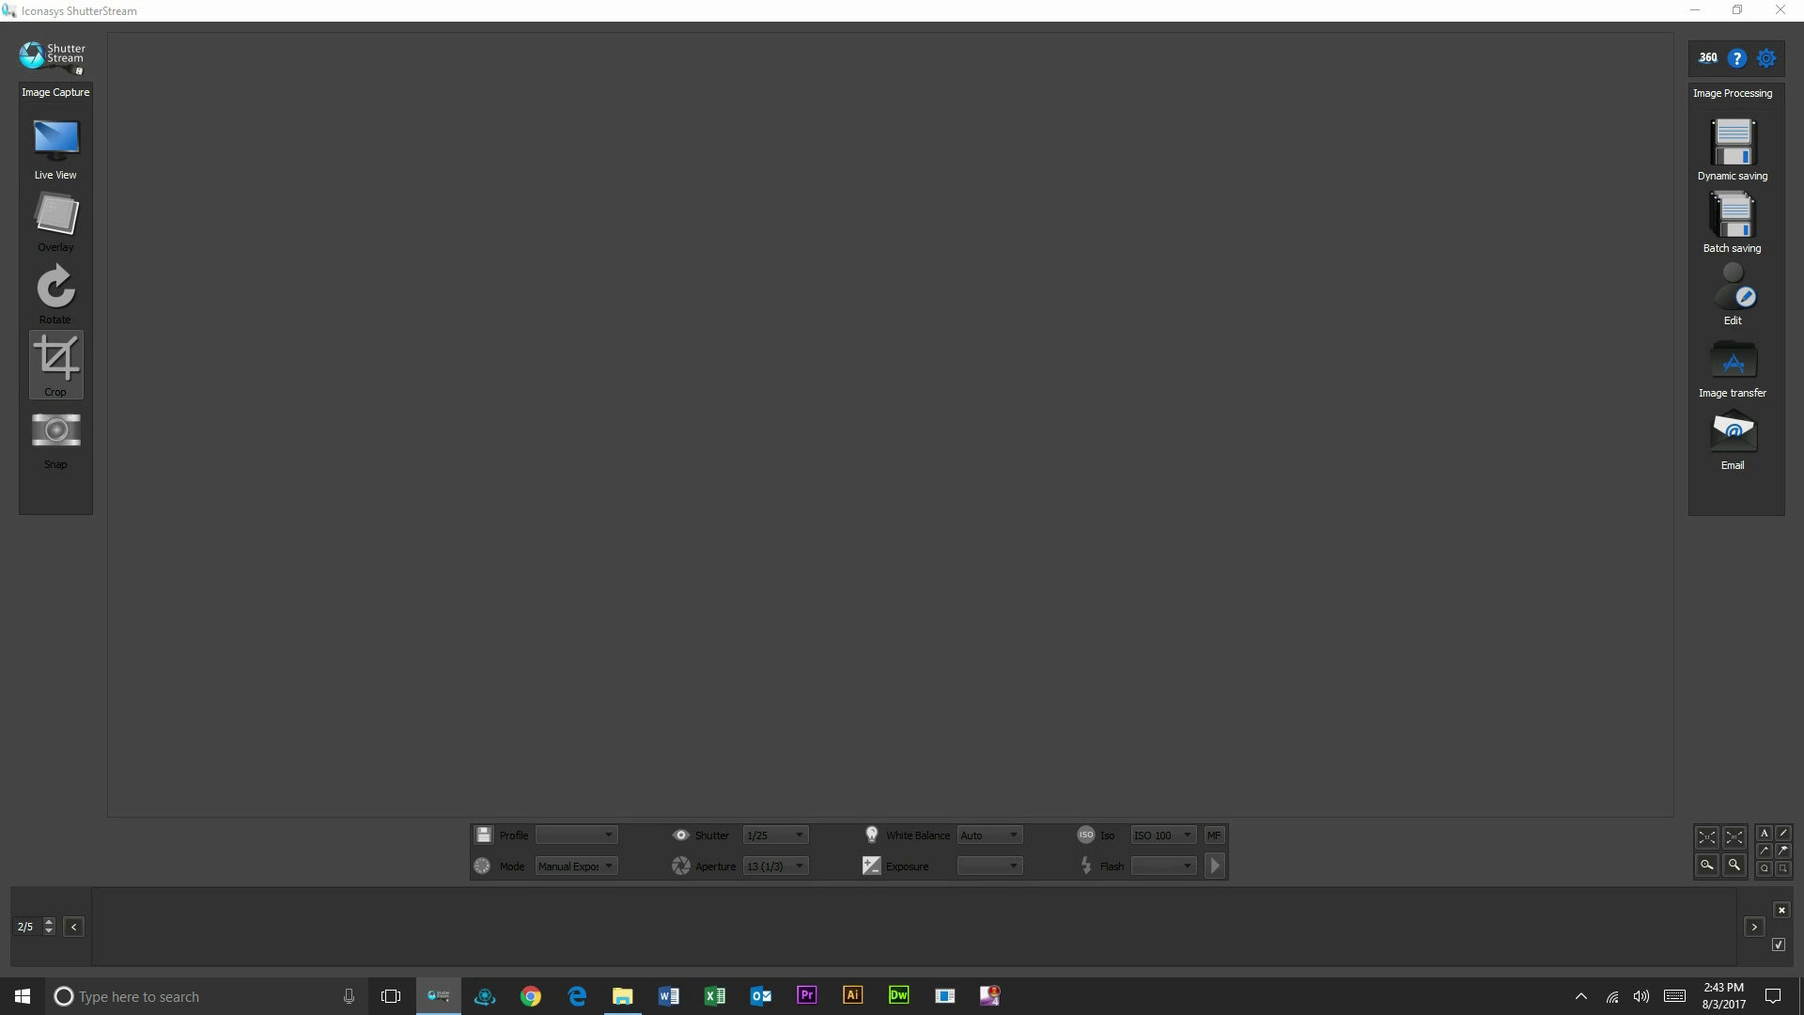
Step: Start the camera's live view and set the shutter speed to 1/8, after trying 0"3 (1/3) and 1/6 (1/3)
click(56, 146)
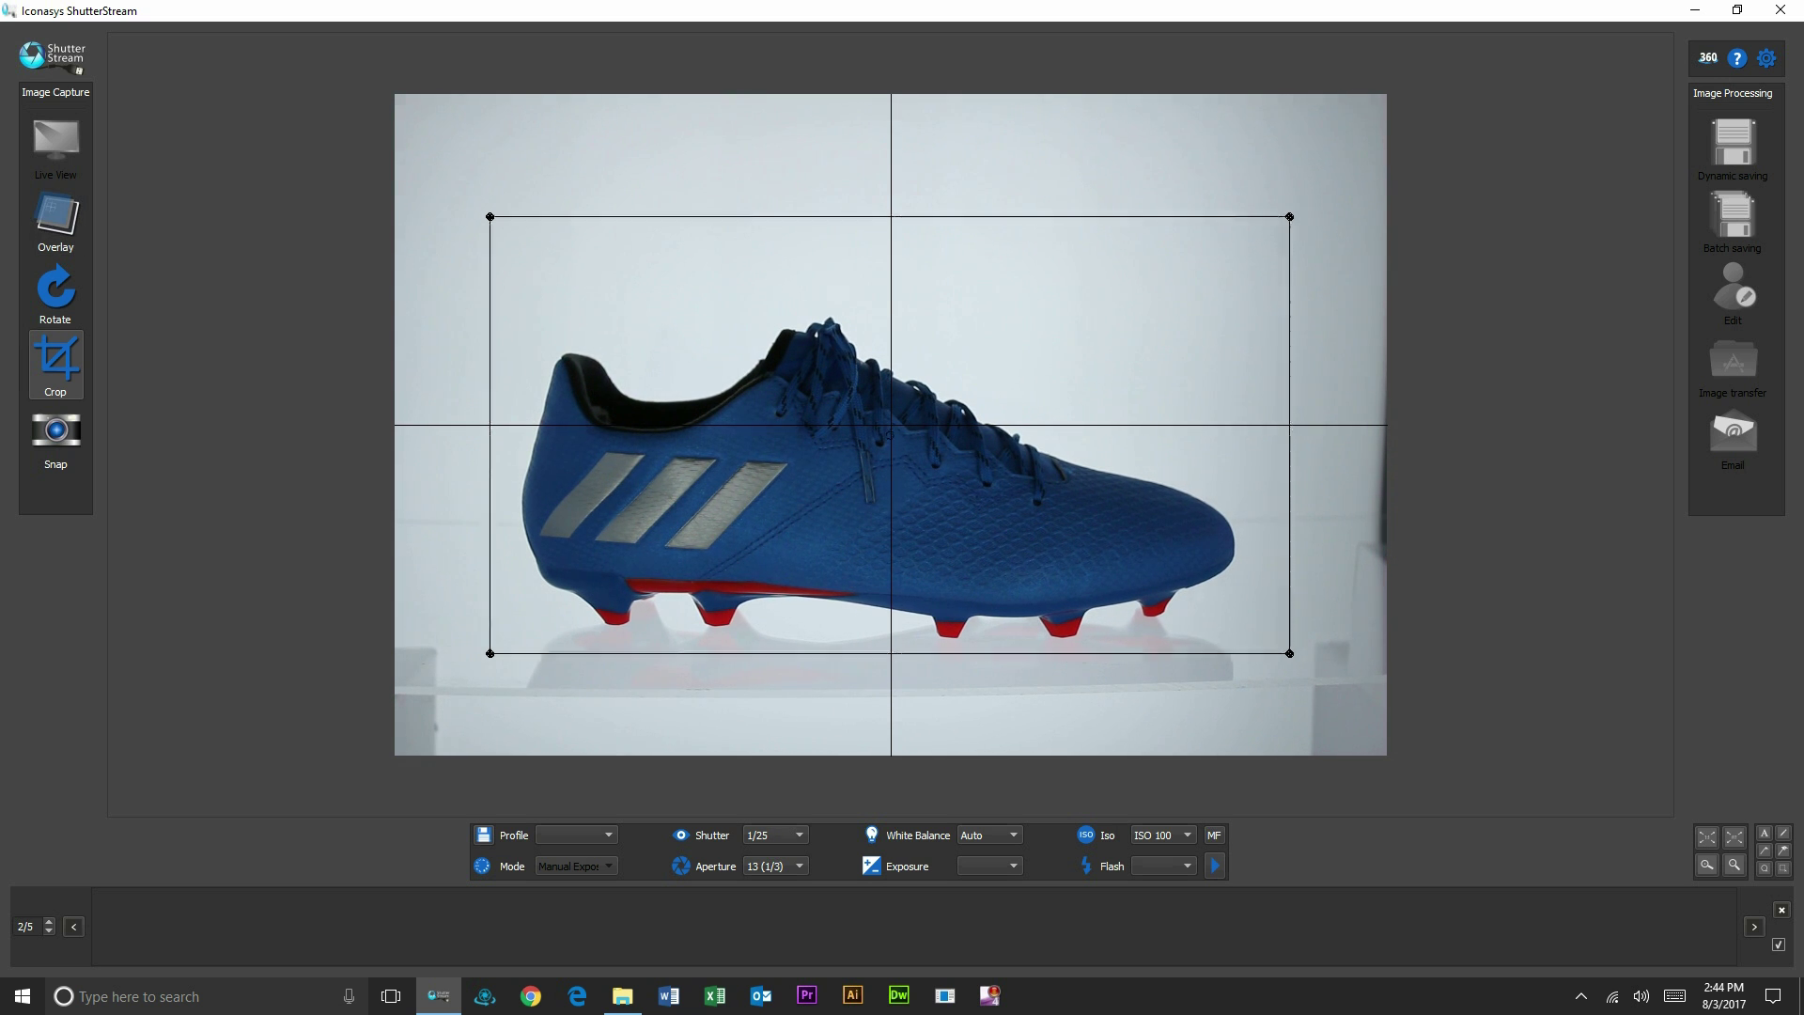
click(799, 835)
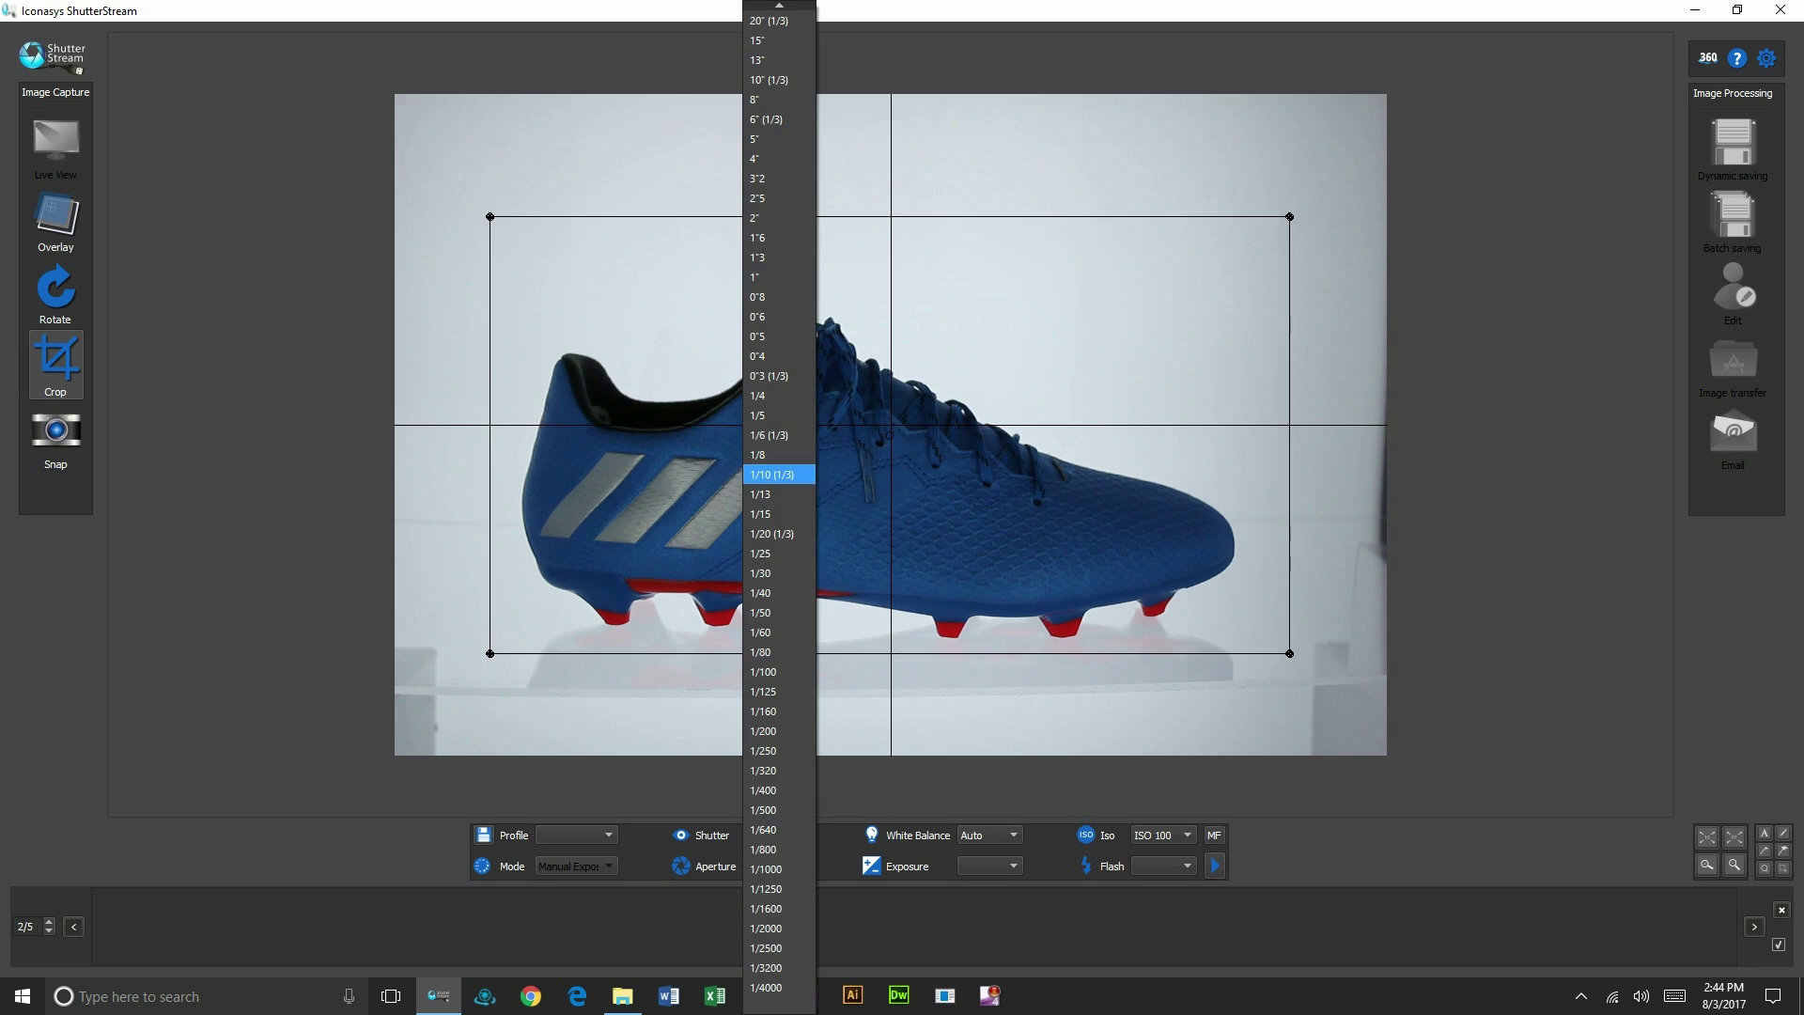
click(780, 375)
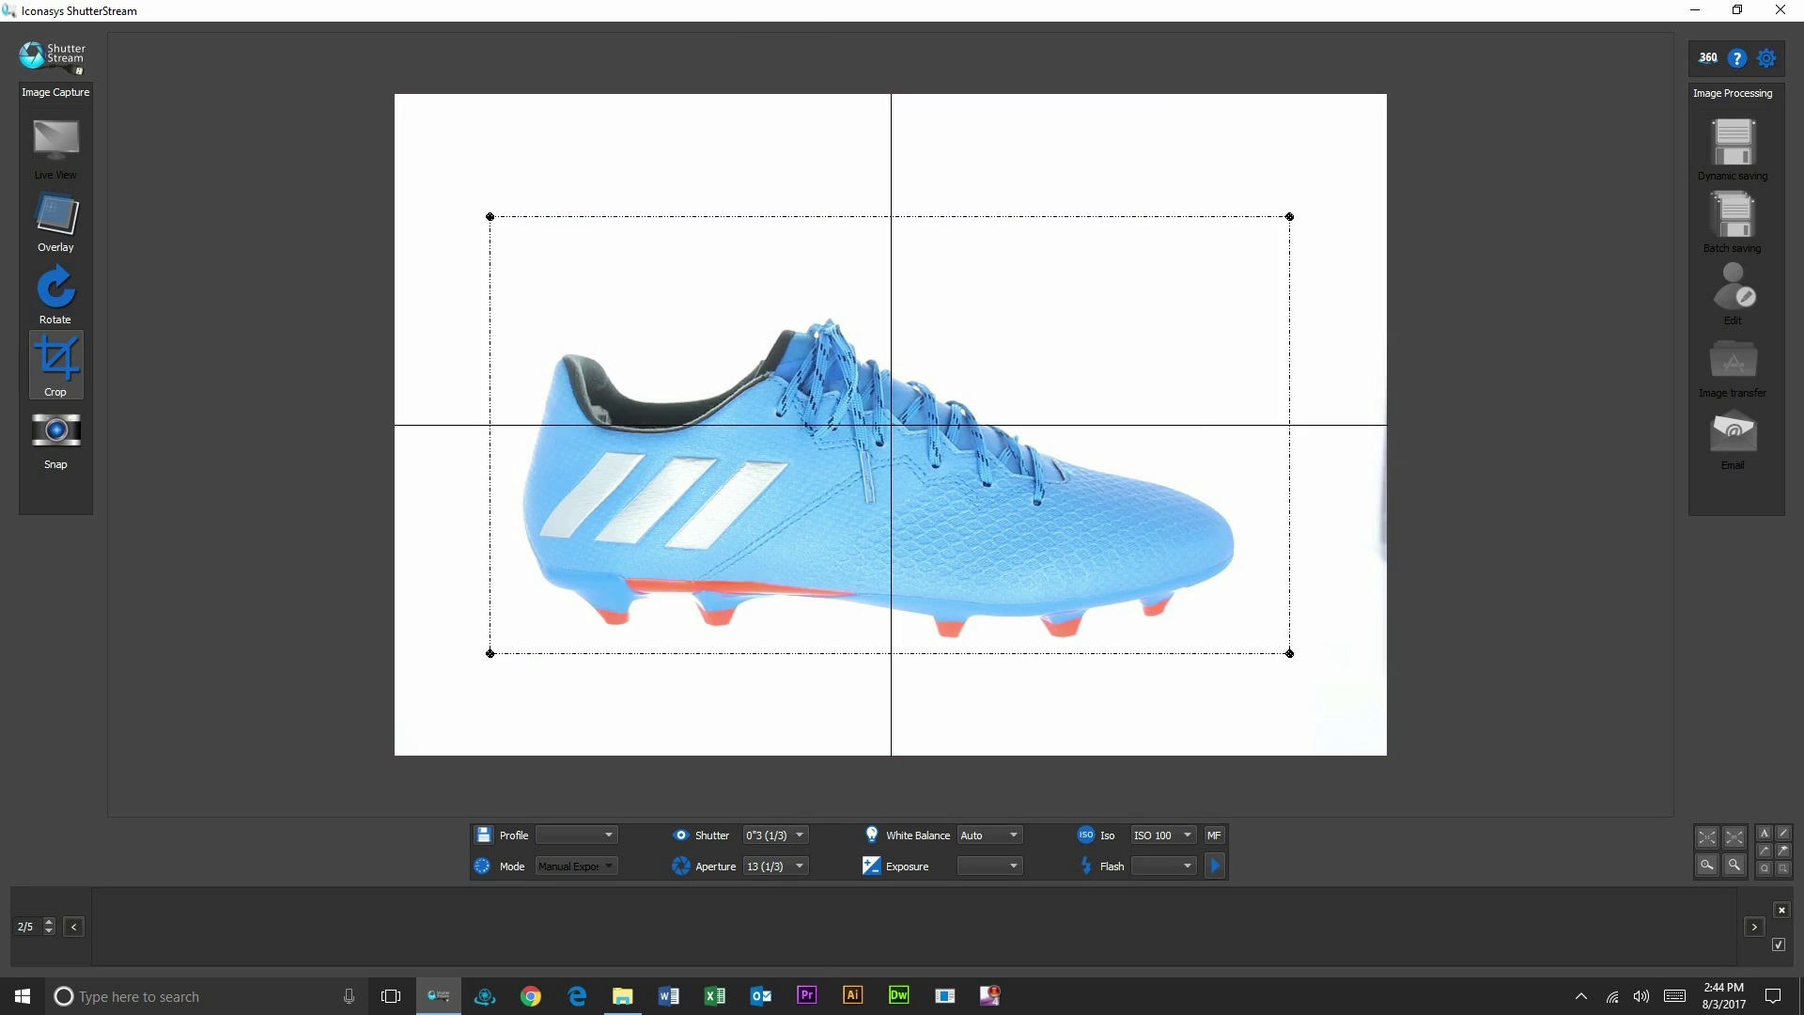
click(775, 834)
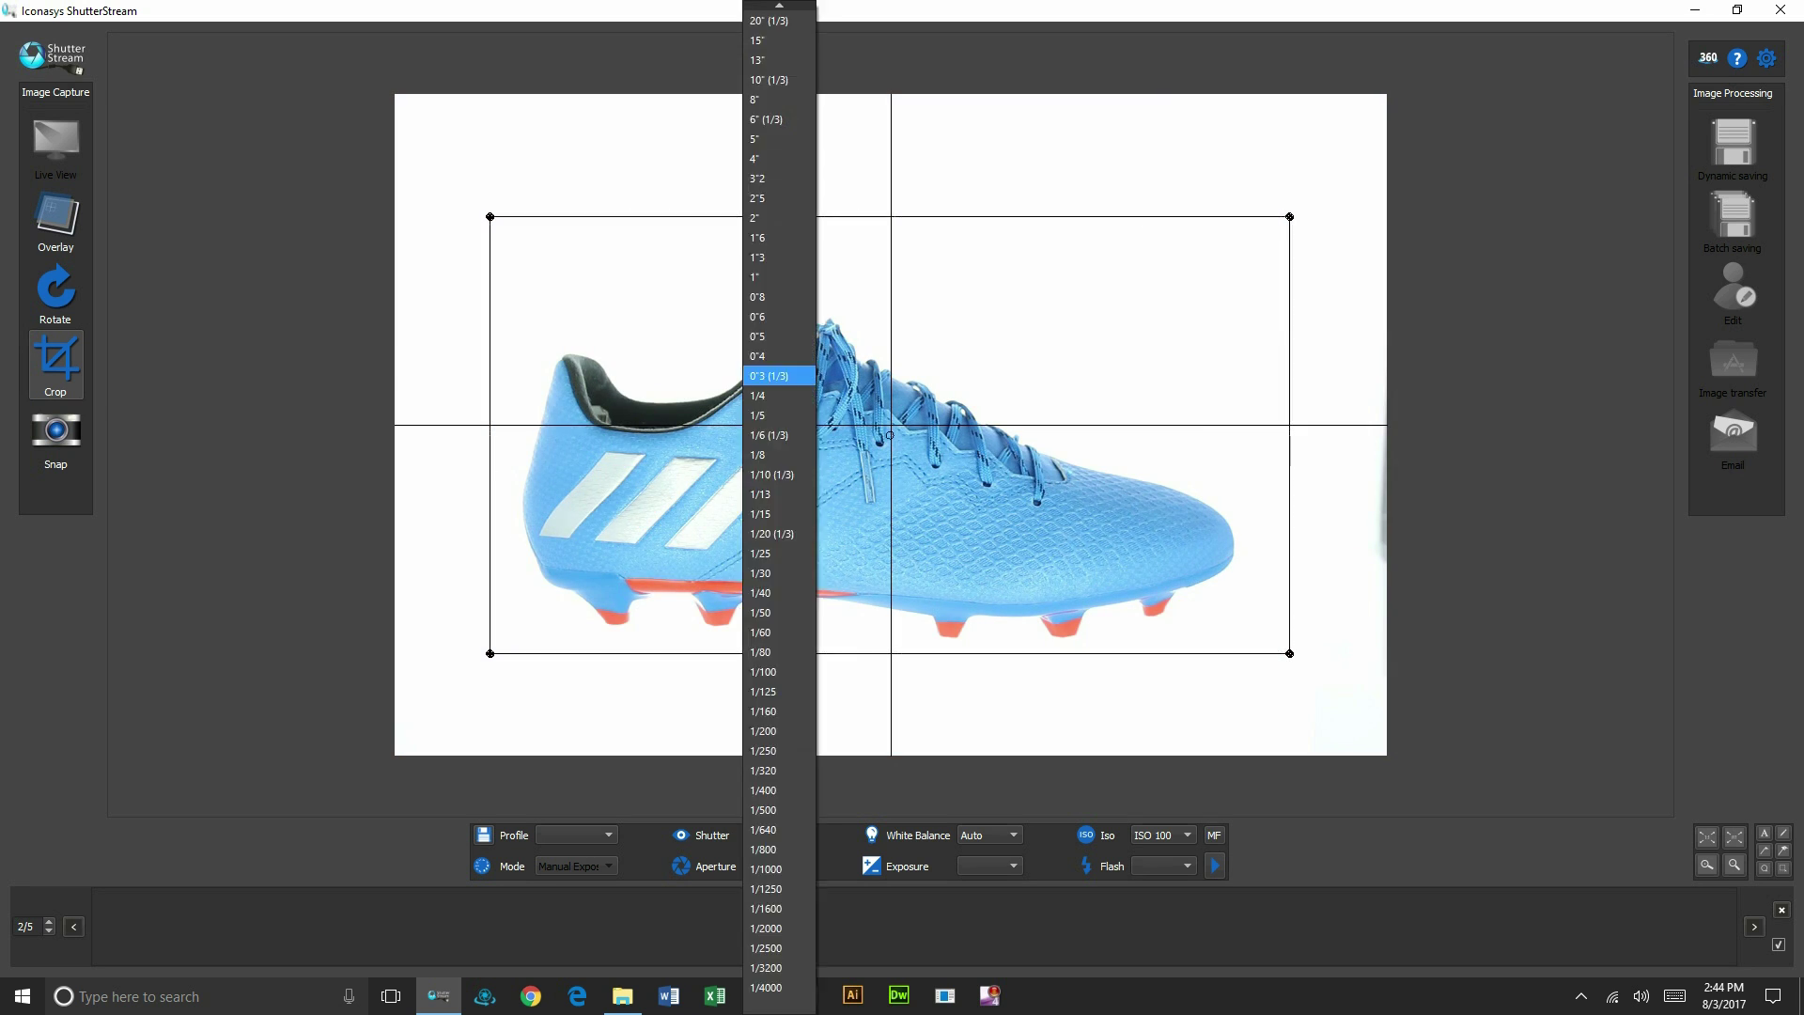
click(777, 435)
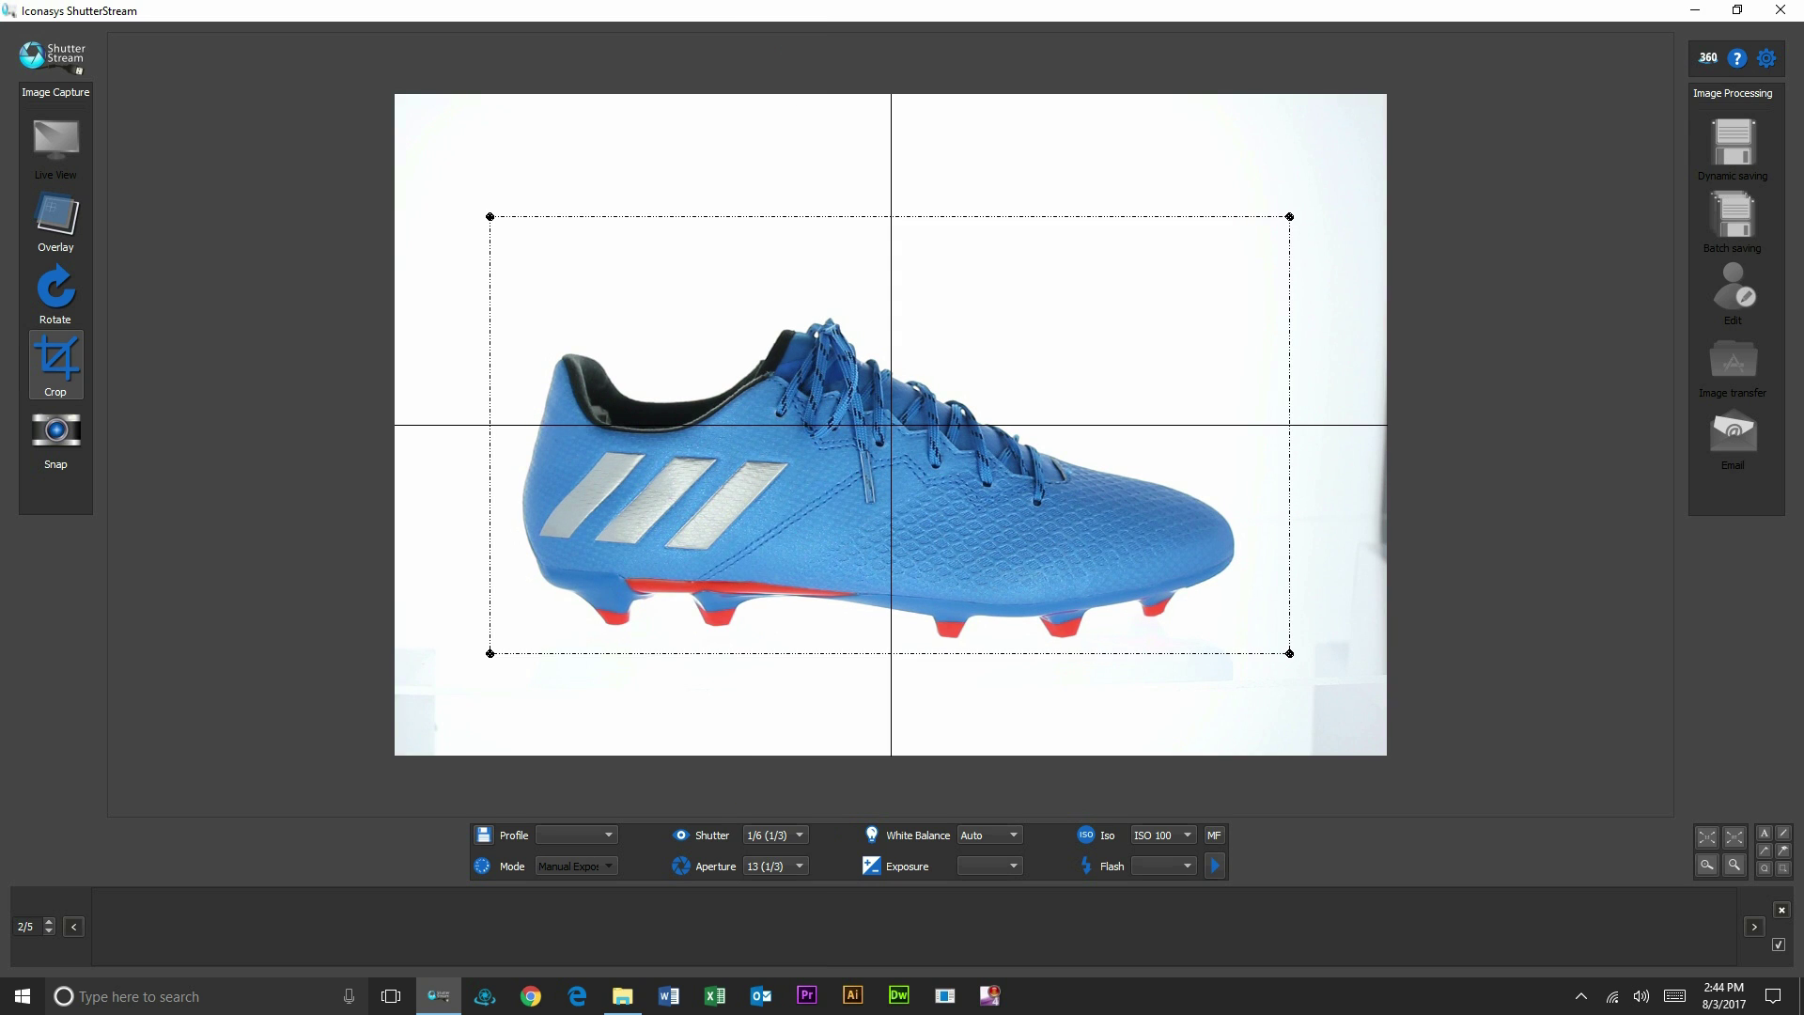
click(778, 834)
click(777, 453)
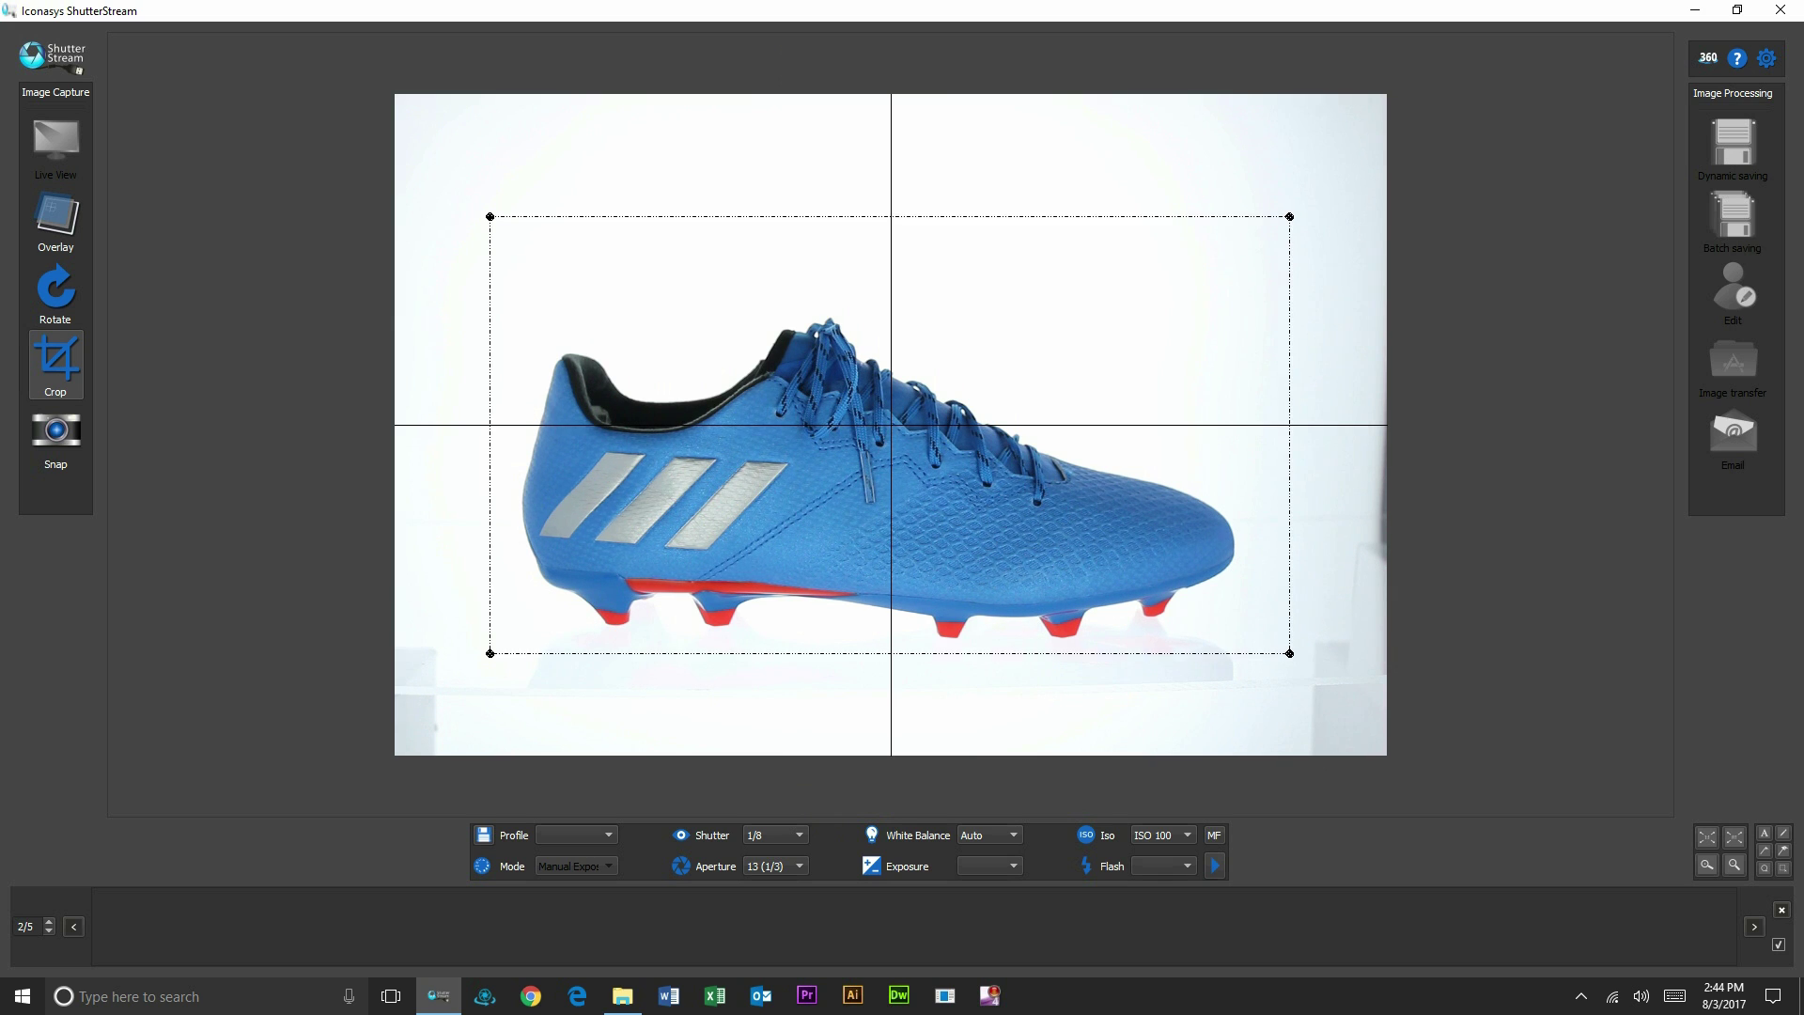
key(Return)
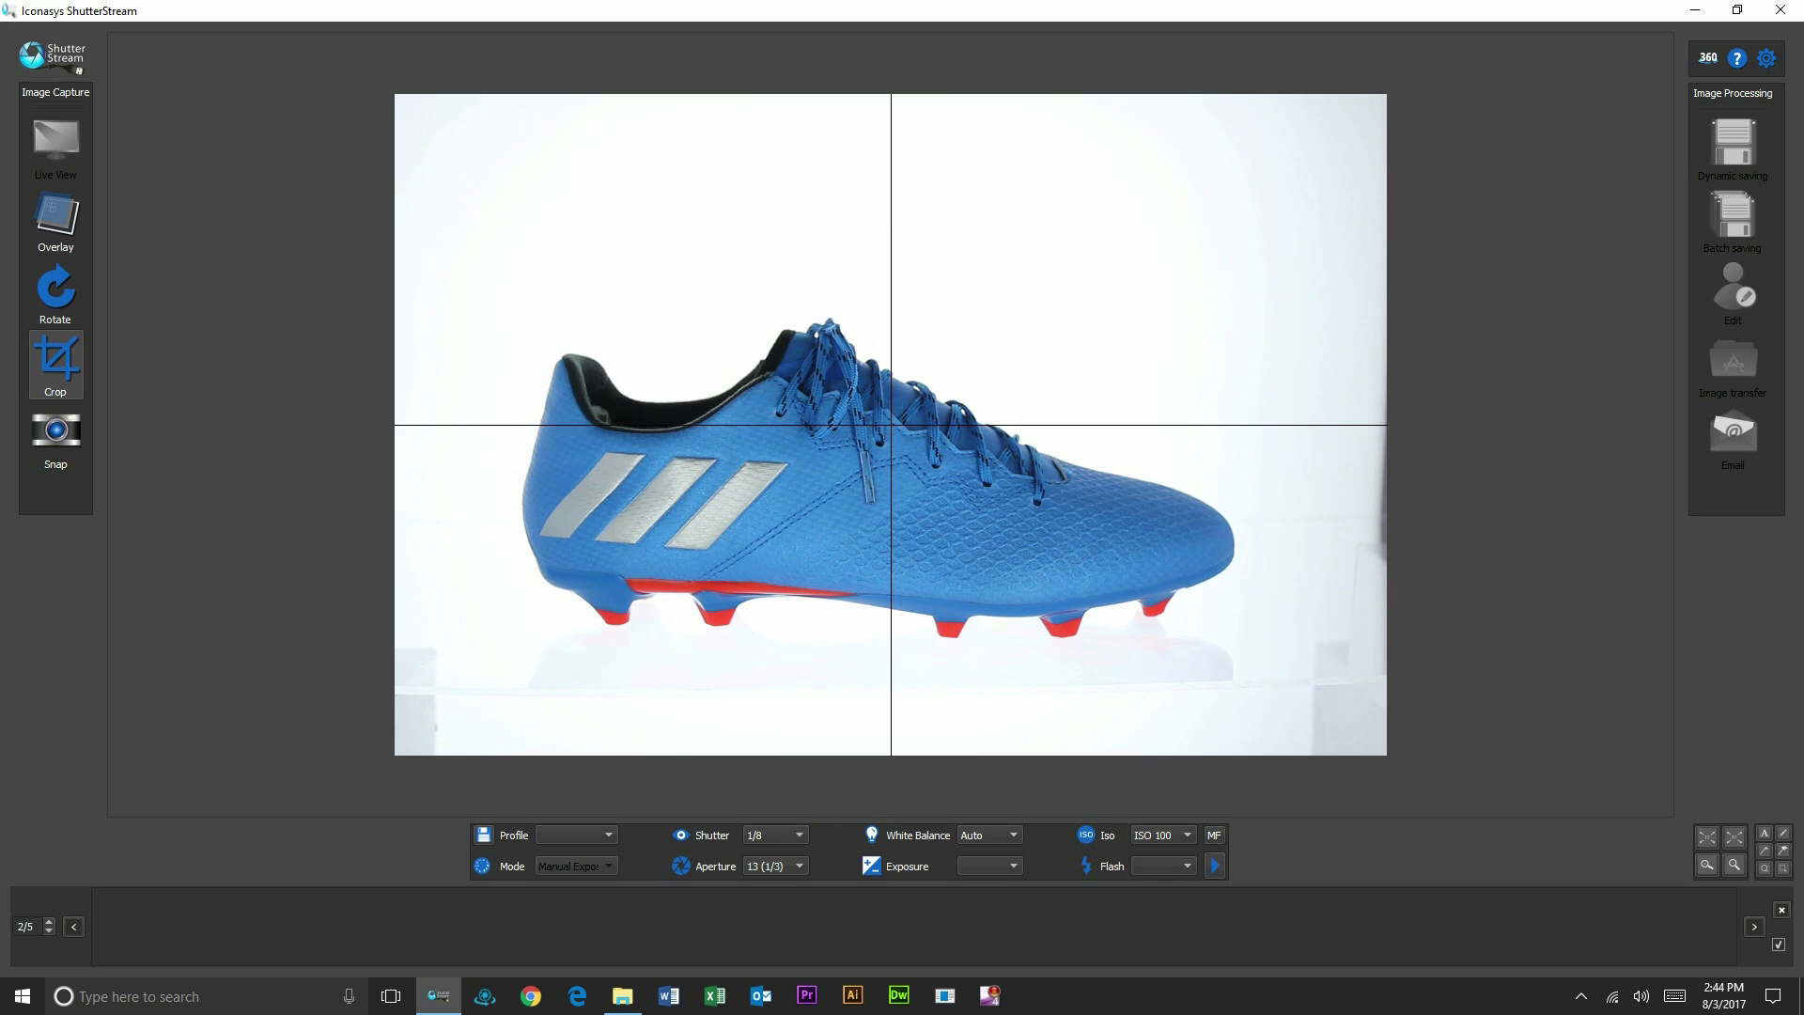
Step: Check the shoe's focus by magnifying the live view with the manual focus controls, and return to the full view
click(1214, 835)
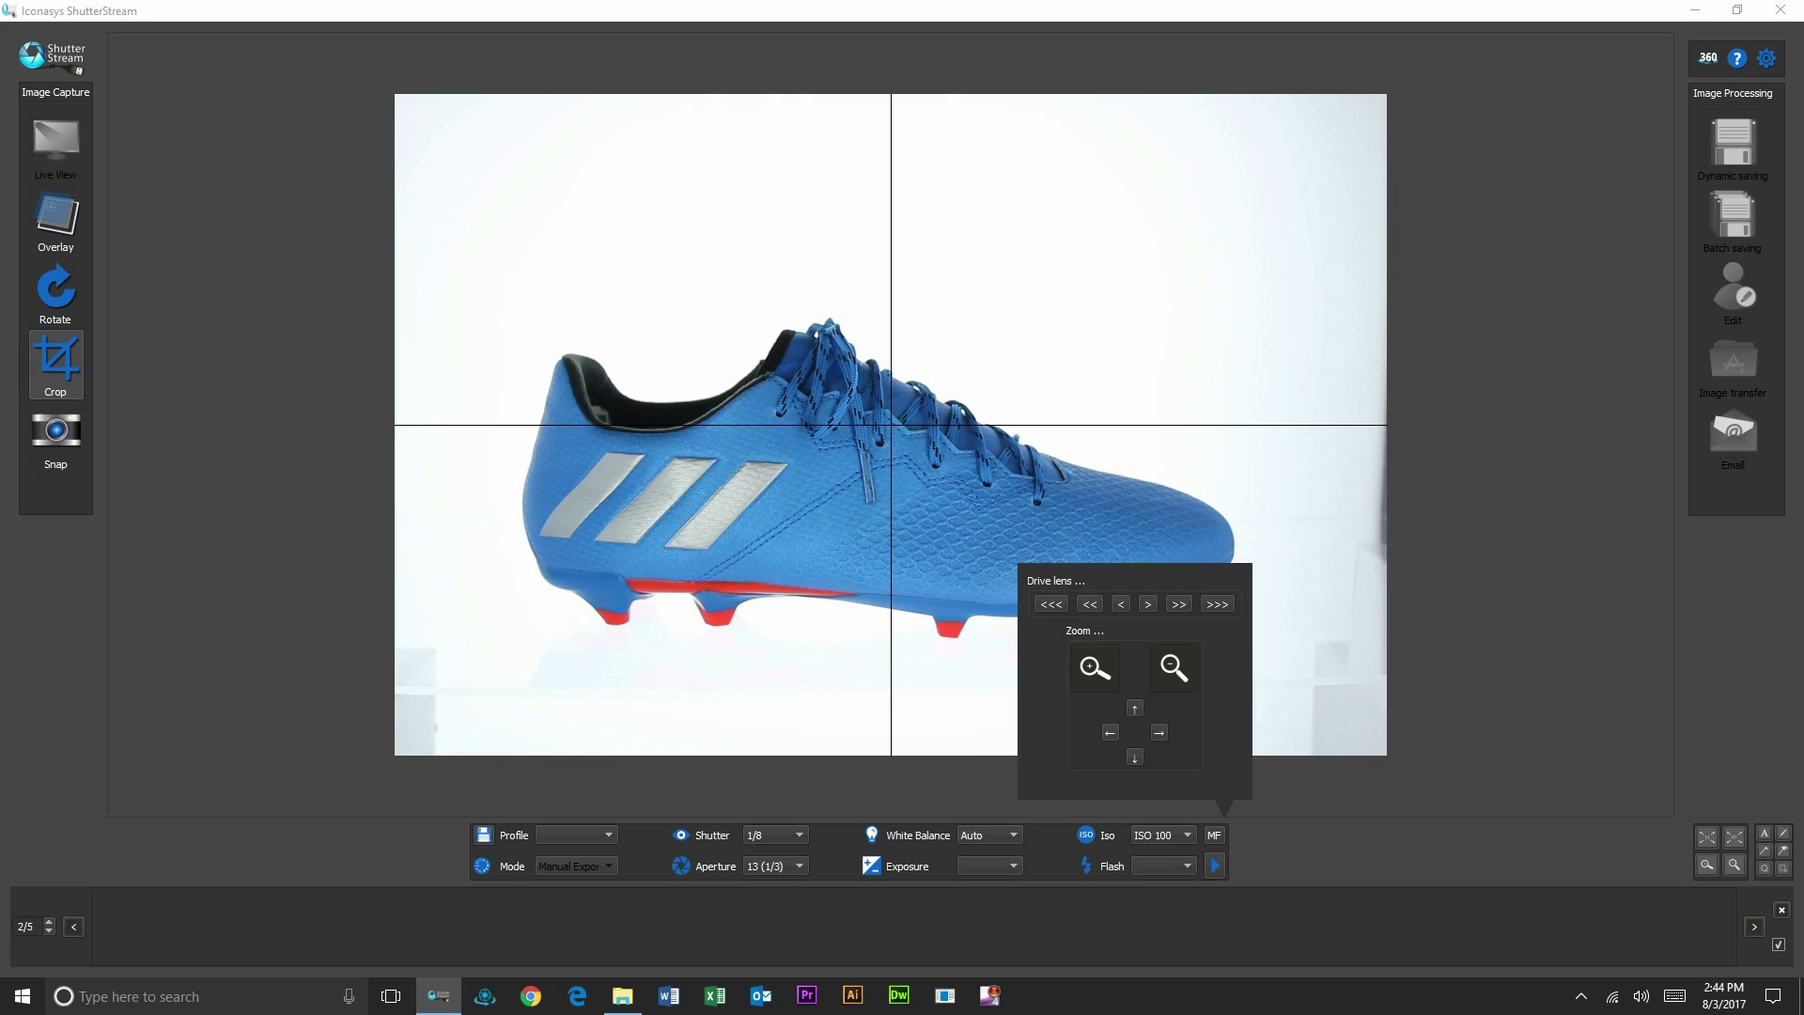
click(1094, 668)
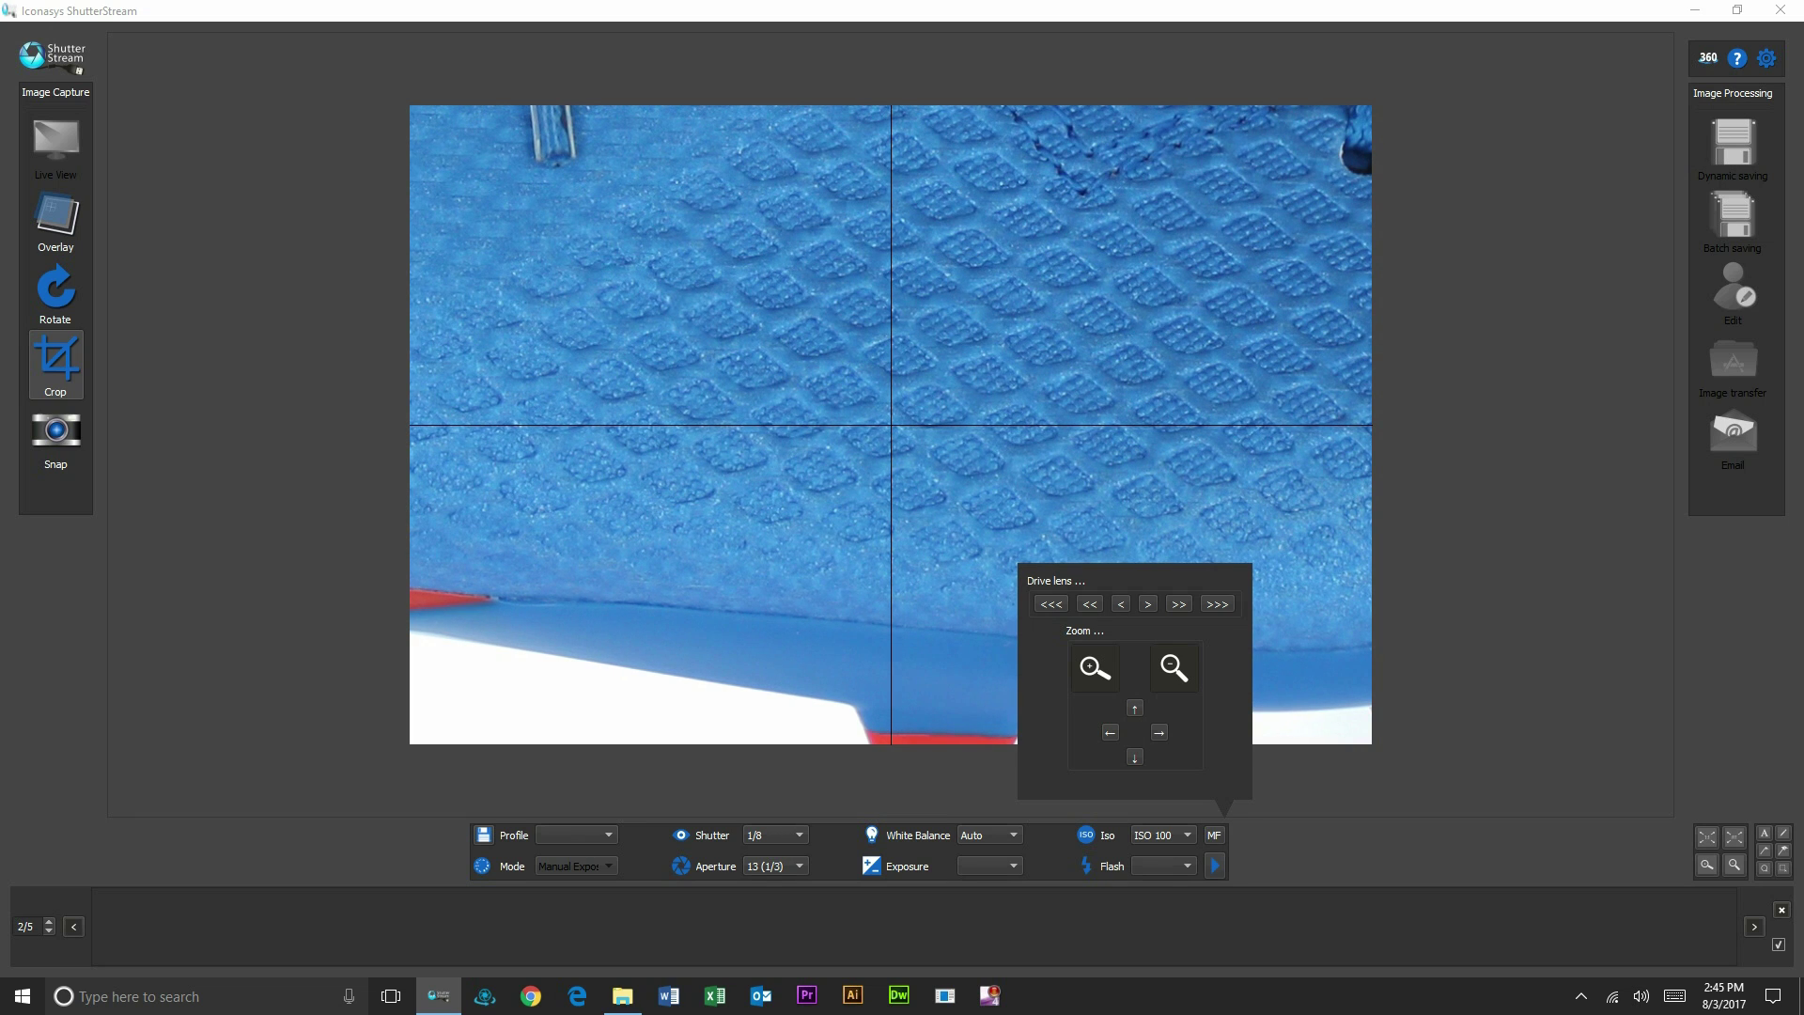
click(1173, 668)
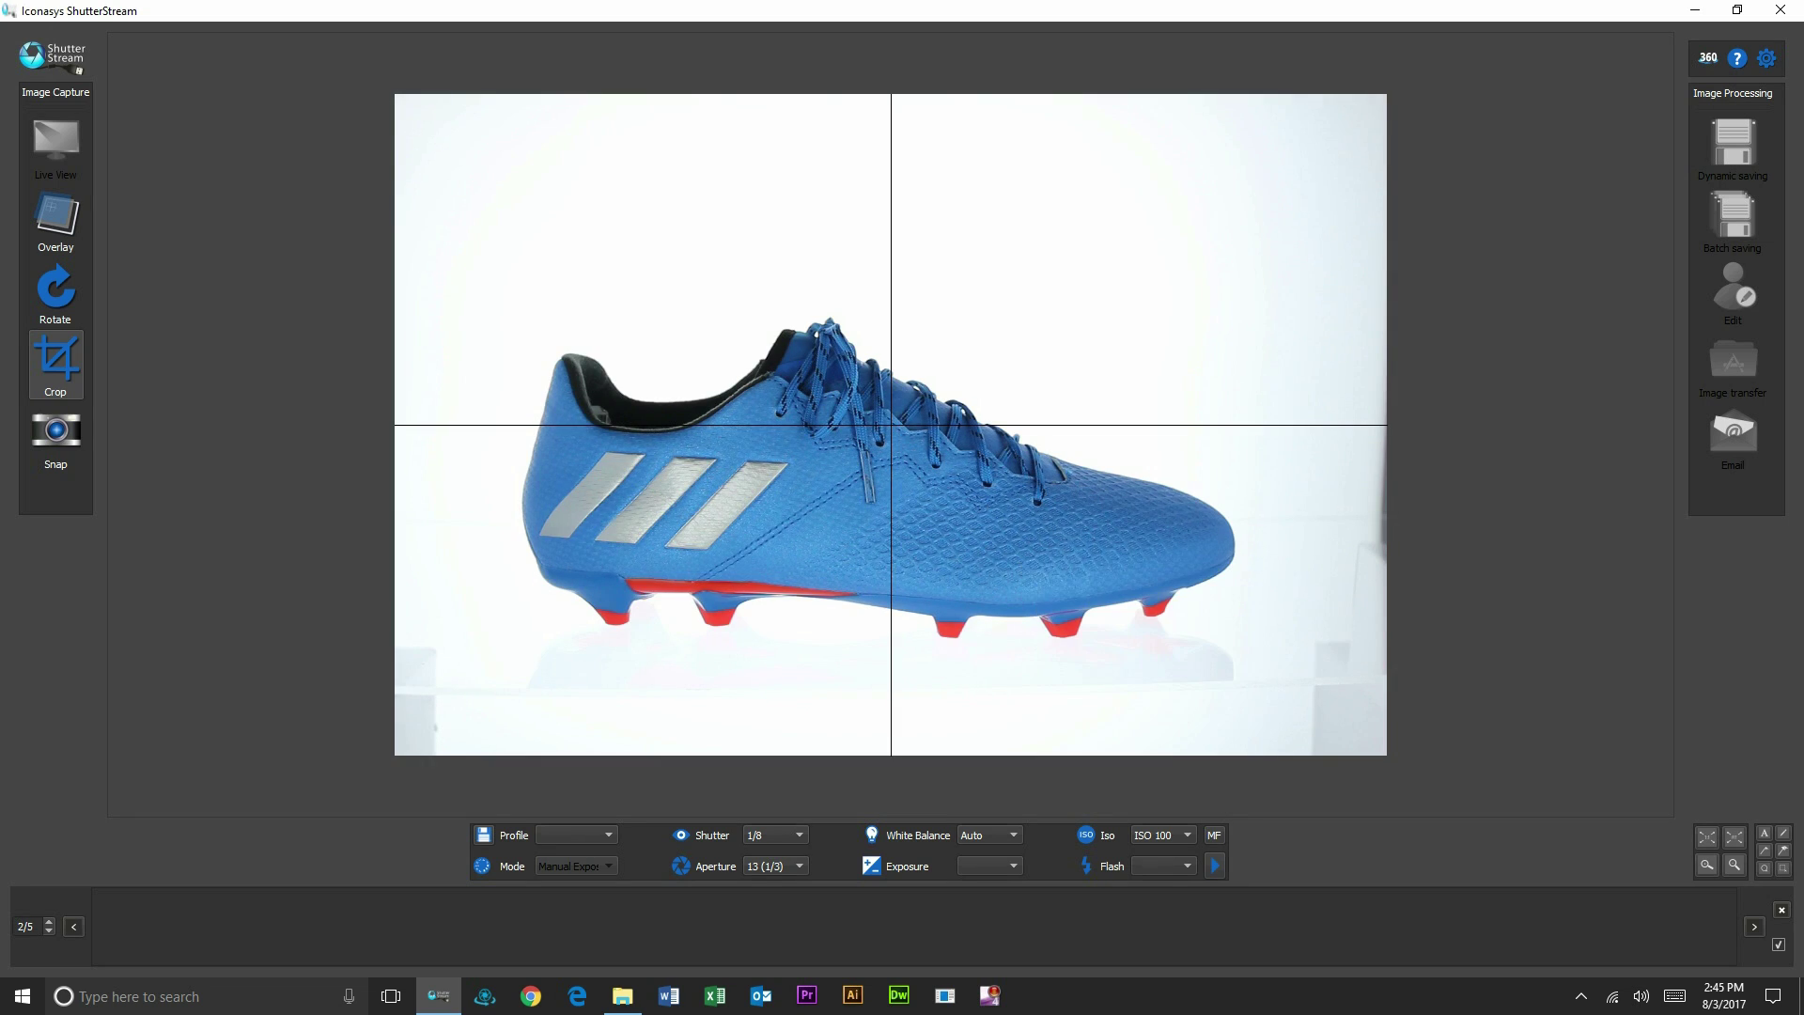
Step: Draw a crop frame around the whole shoe and capture the side view and the sole view
drag(487, 201, 1263, 665)
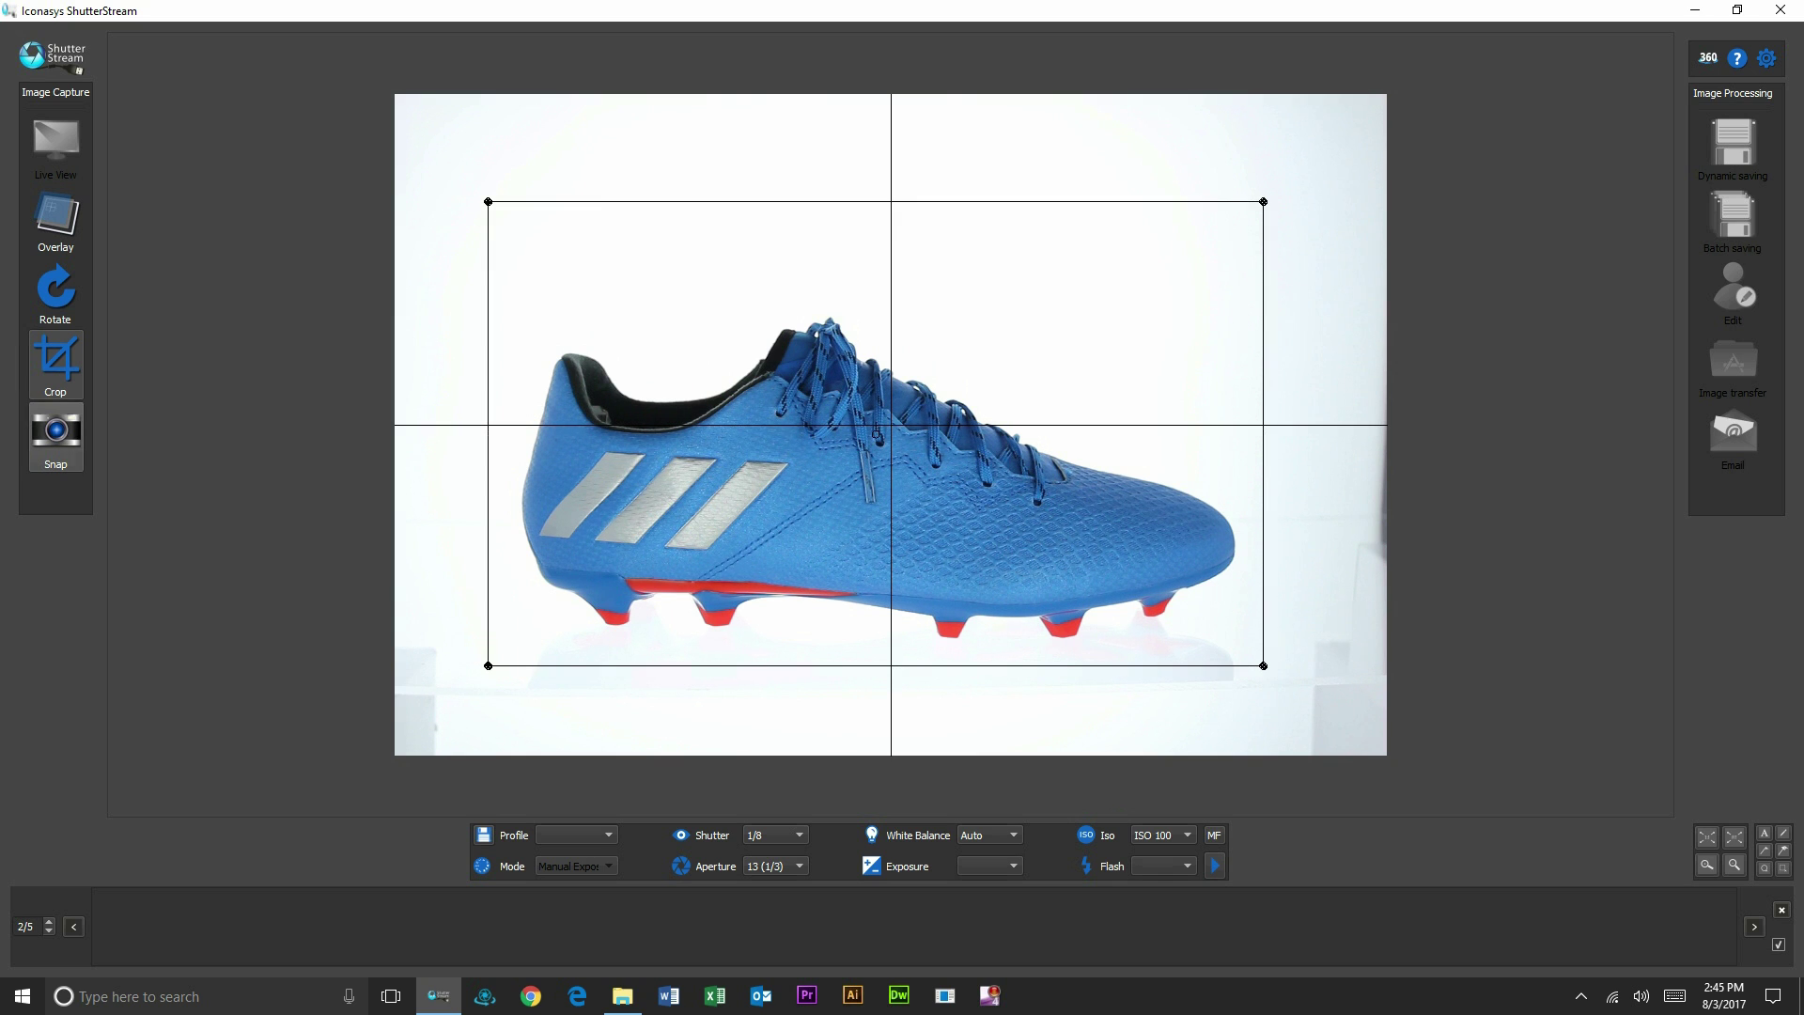
click(55, 438)
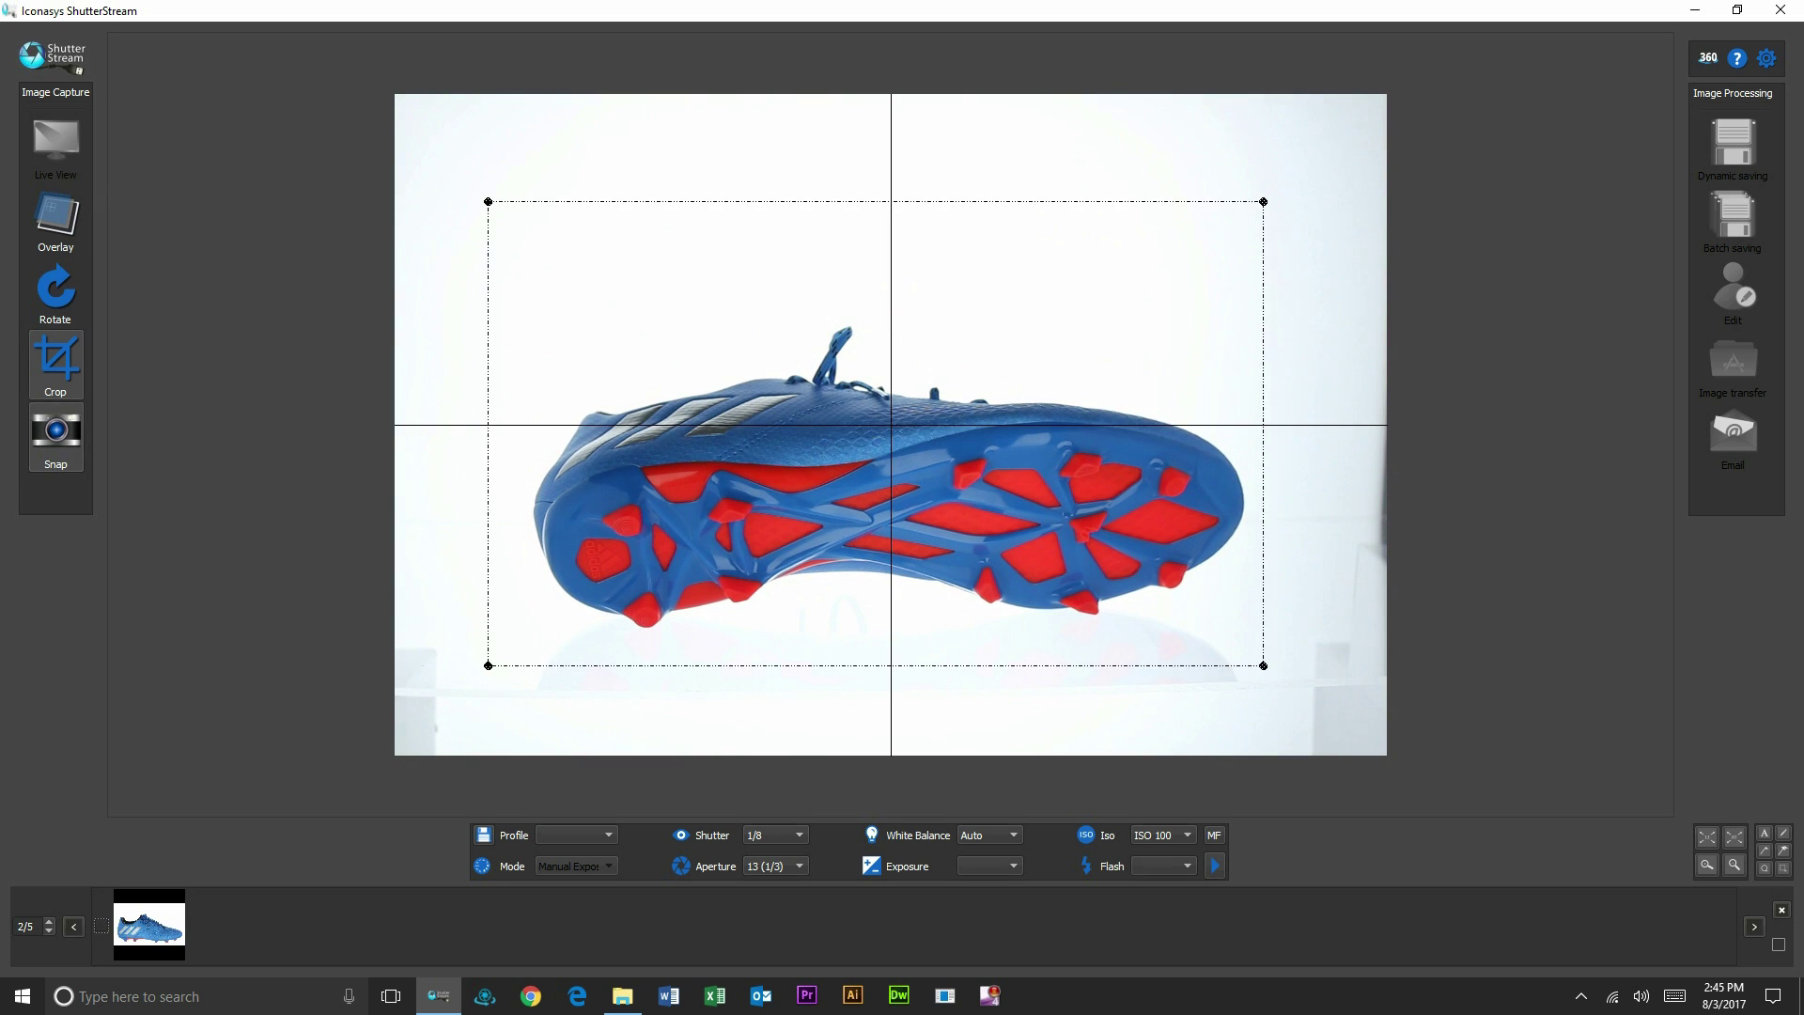
click(55, 434)
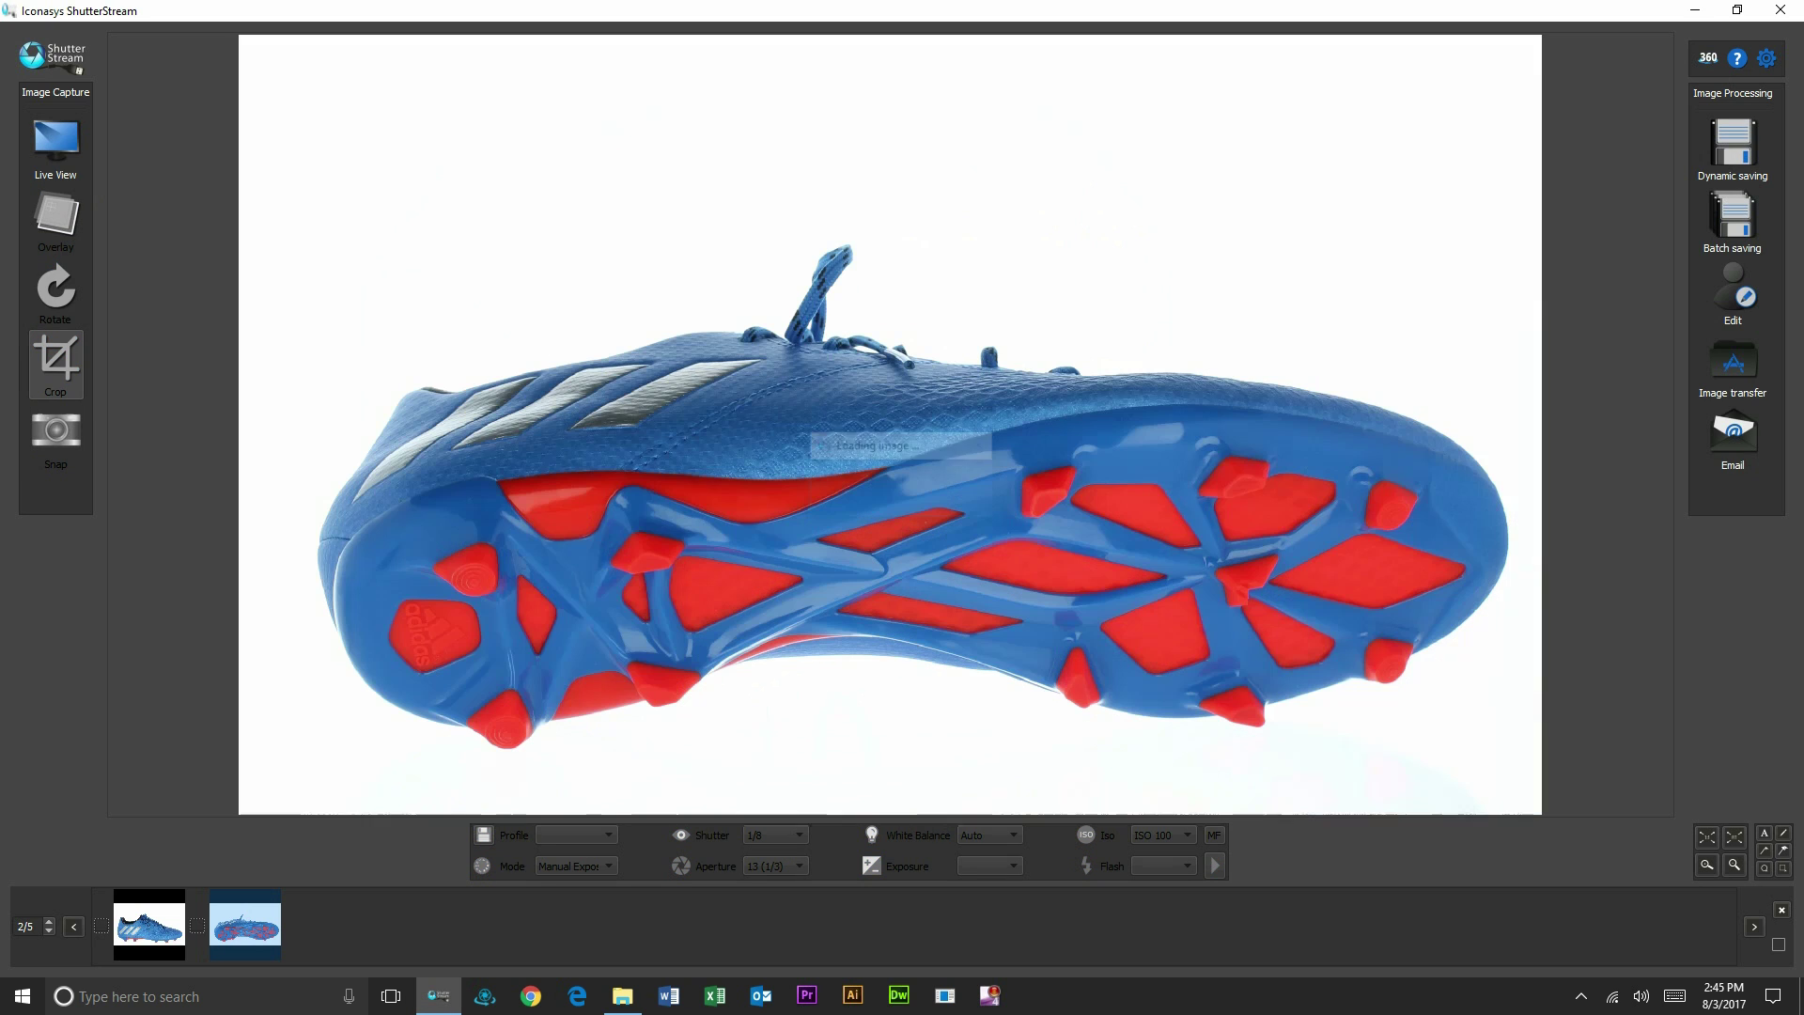
Step: Resume the live view for each pose and capture the shoe's top view and opposite side view
click(56, 147)
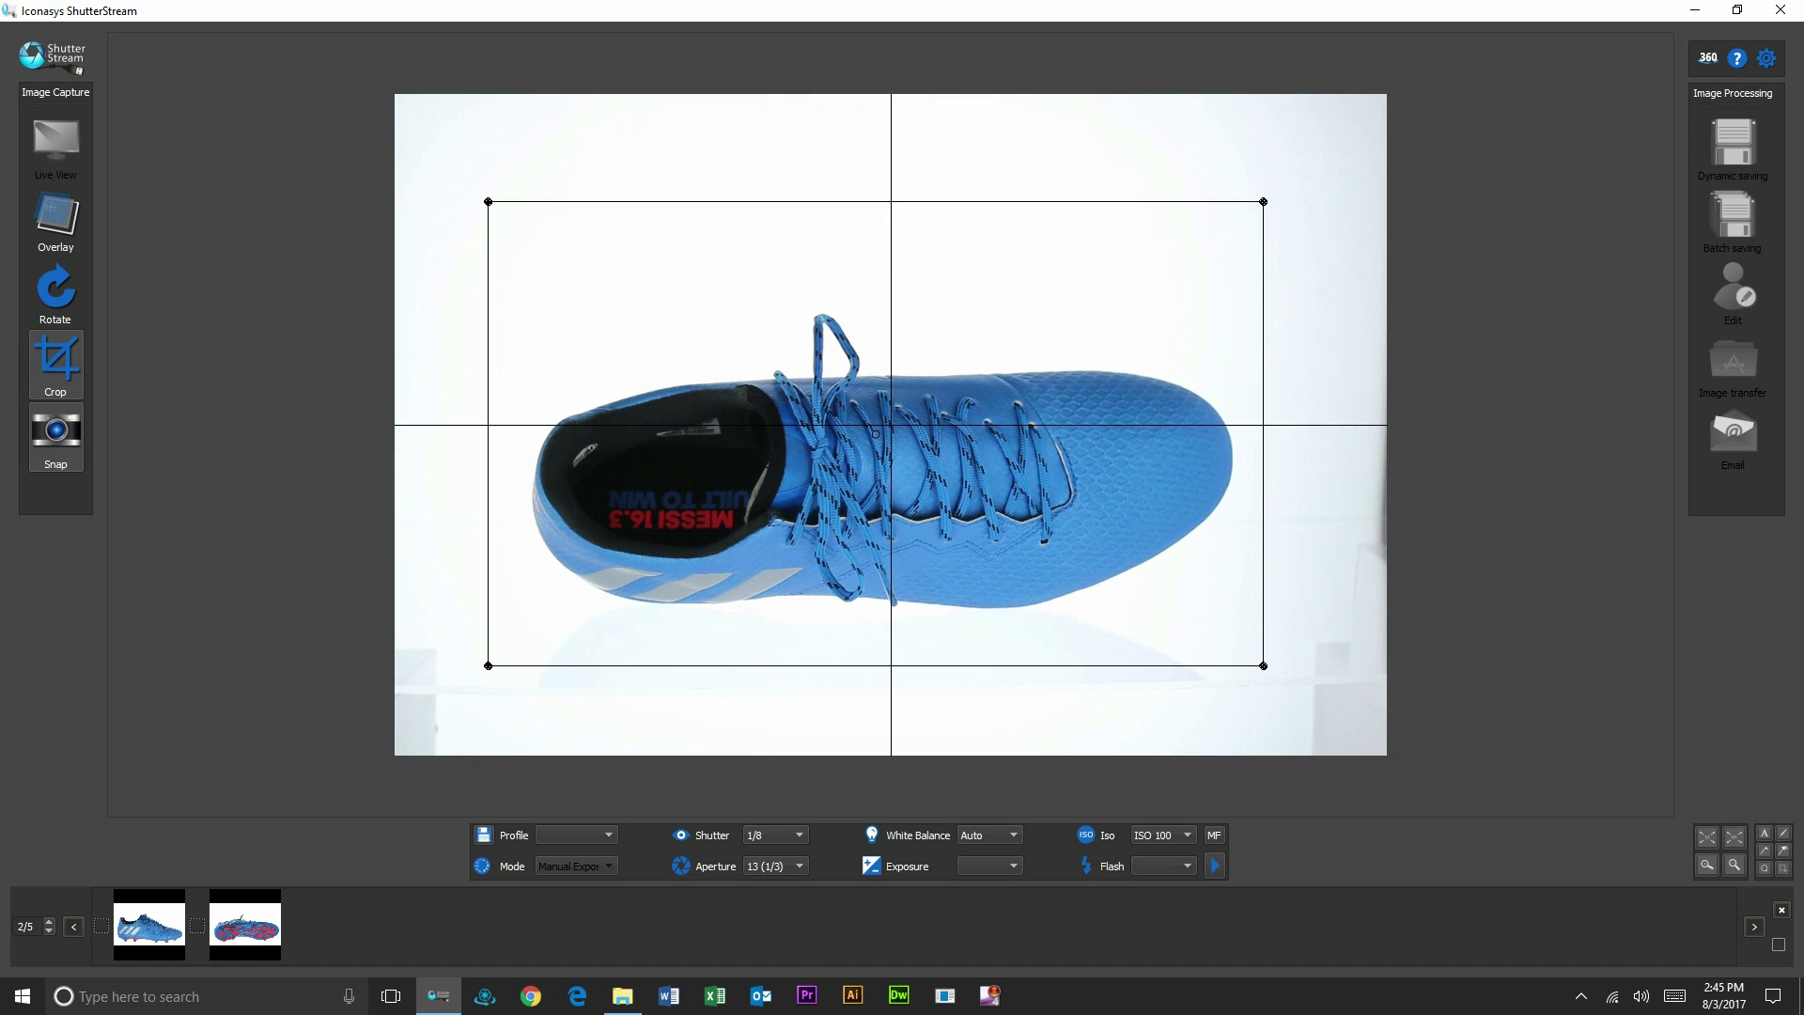
click(55, 434)
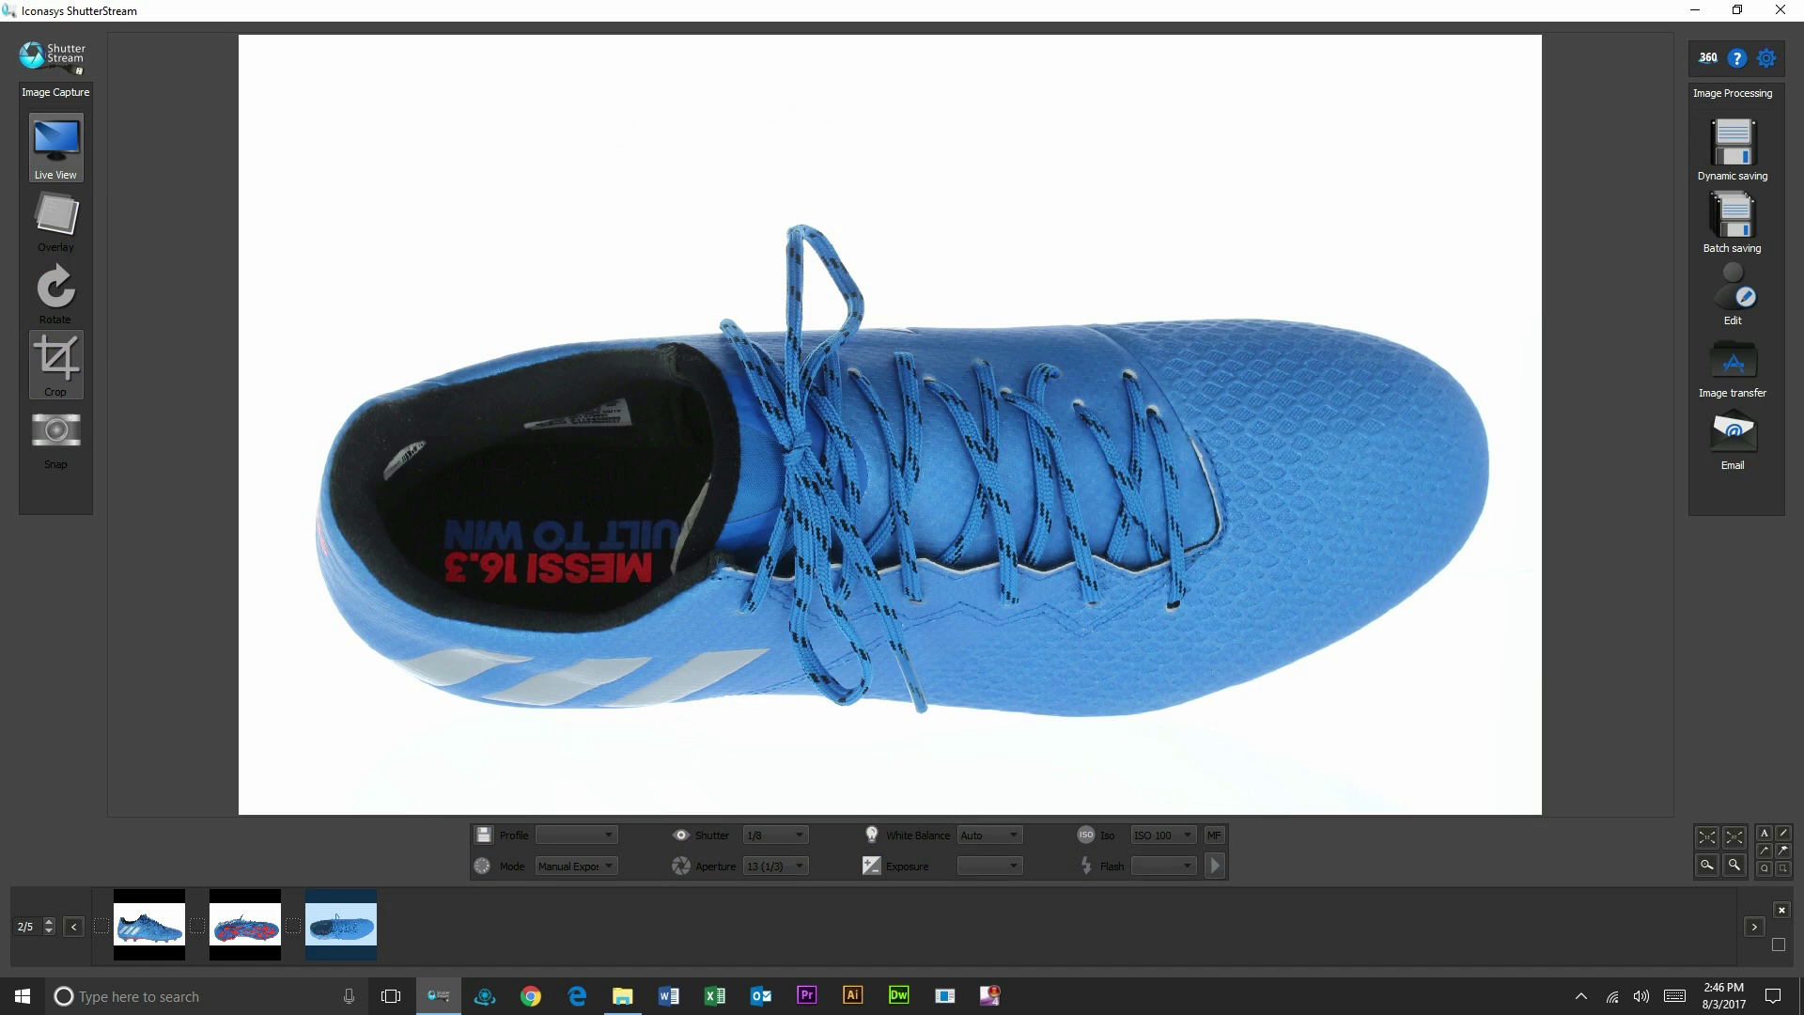
click(56, 165)
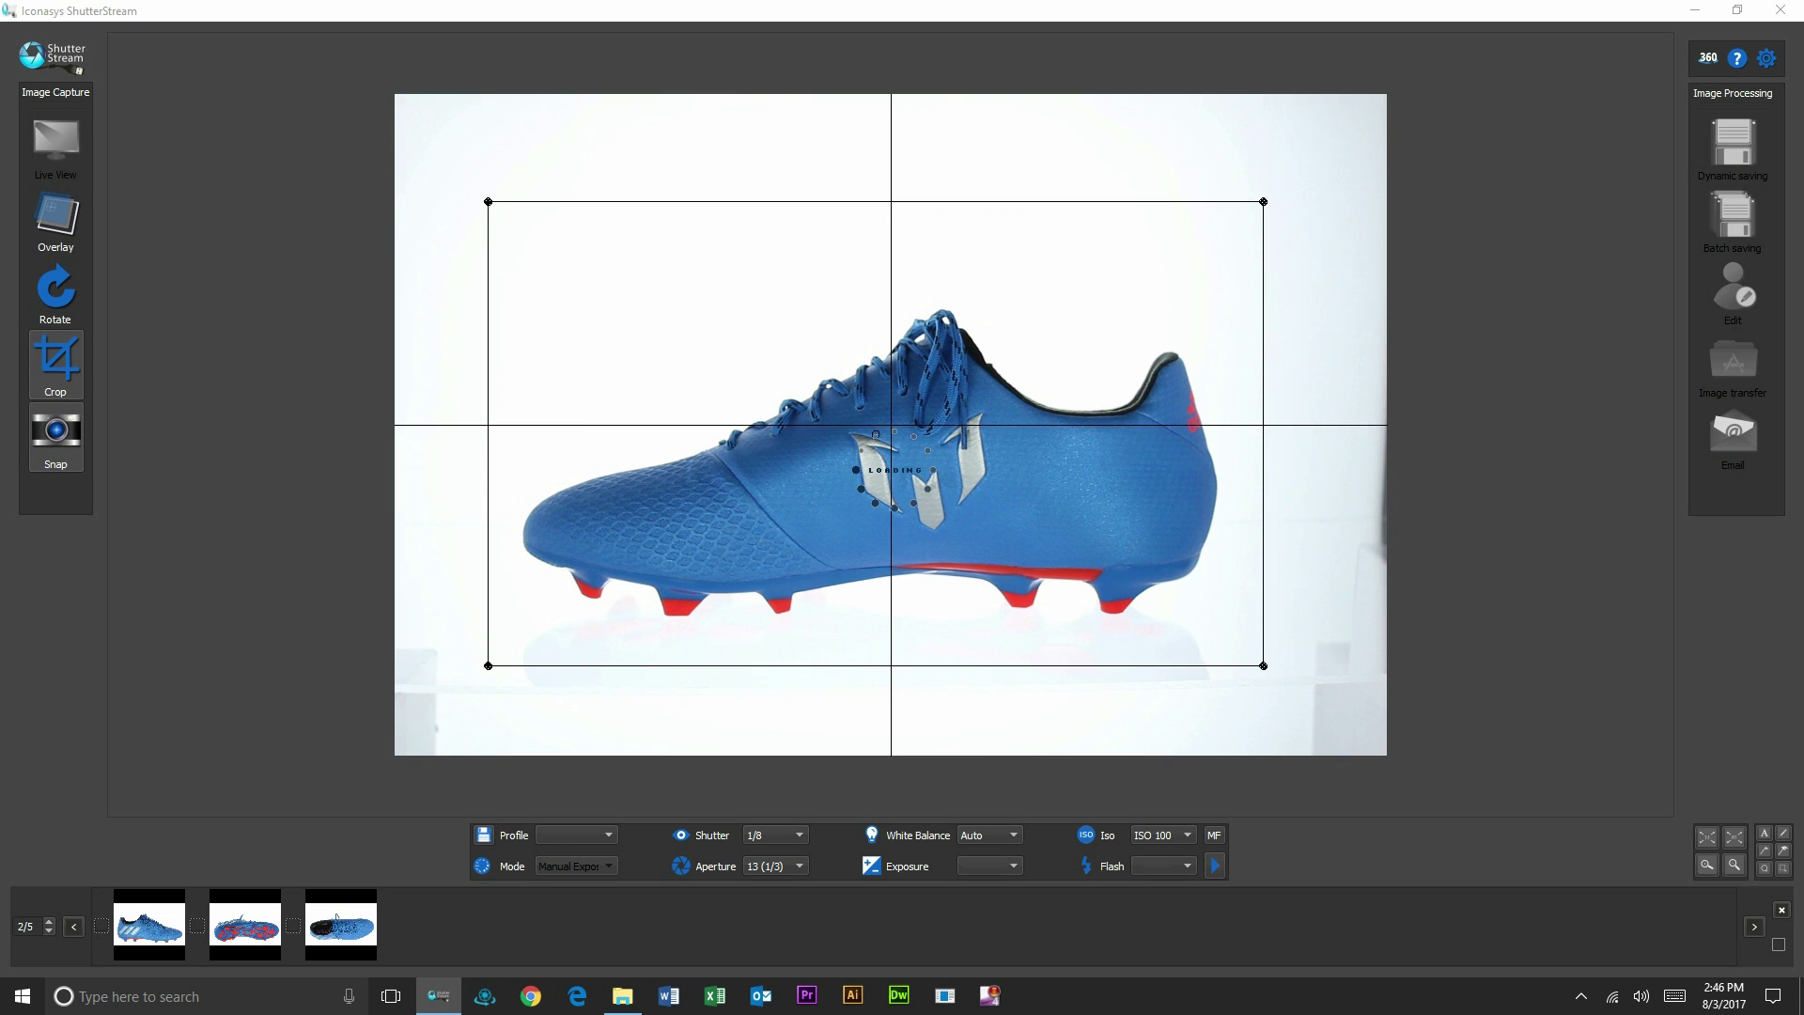
click(55, 433)
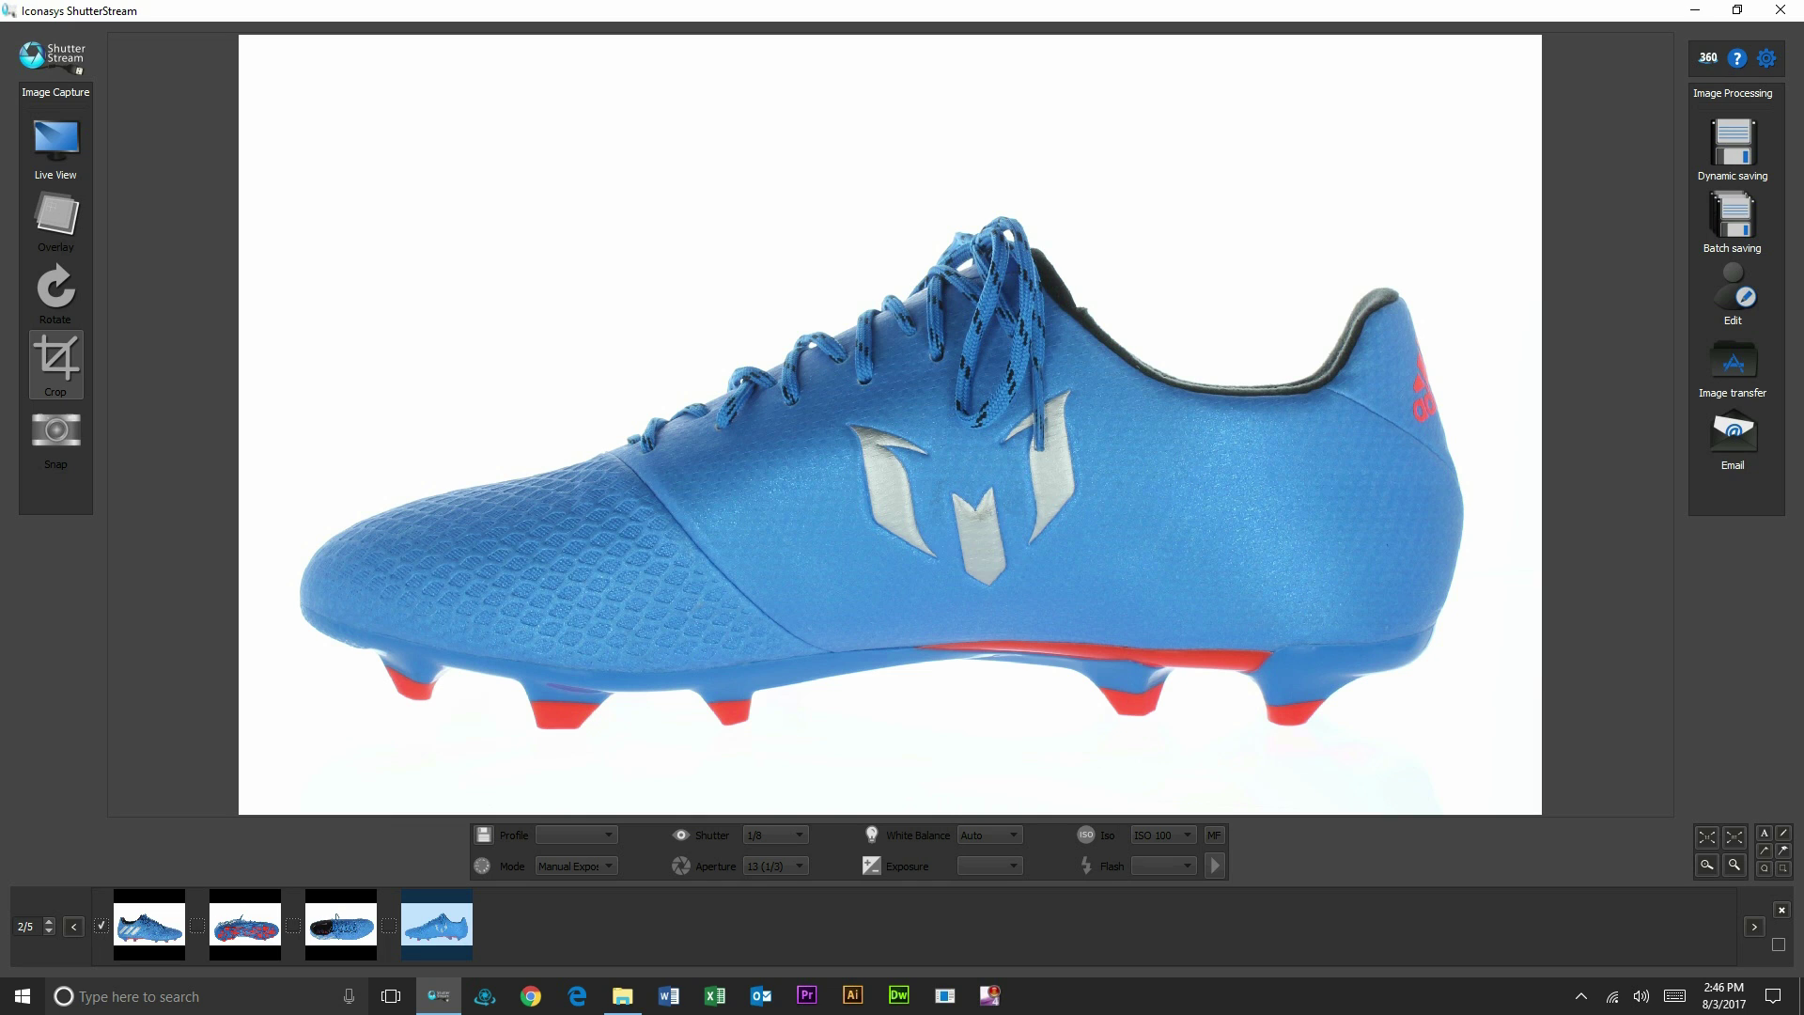
Step: Mark the remaining three captured shots along with the first and open all four for editing
click(198, 925)
click(293, 925)
click(389, 926)
click(1733, 296)
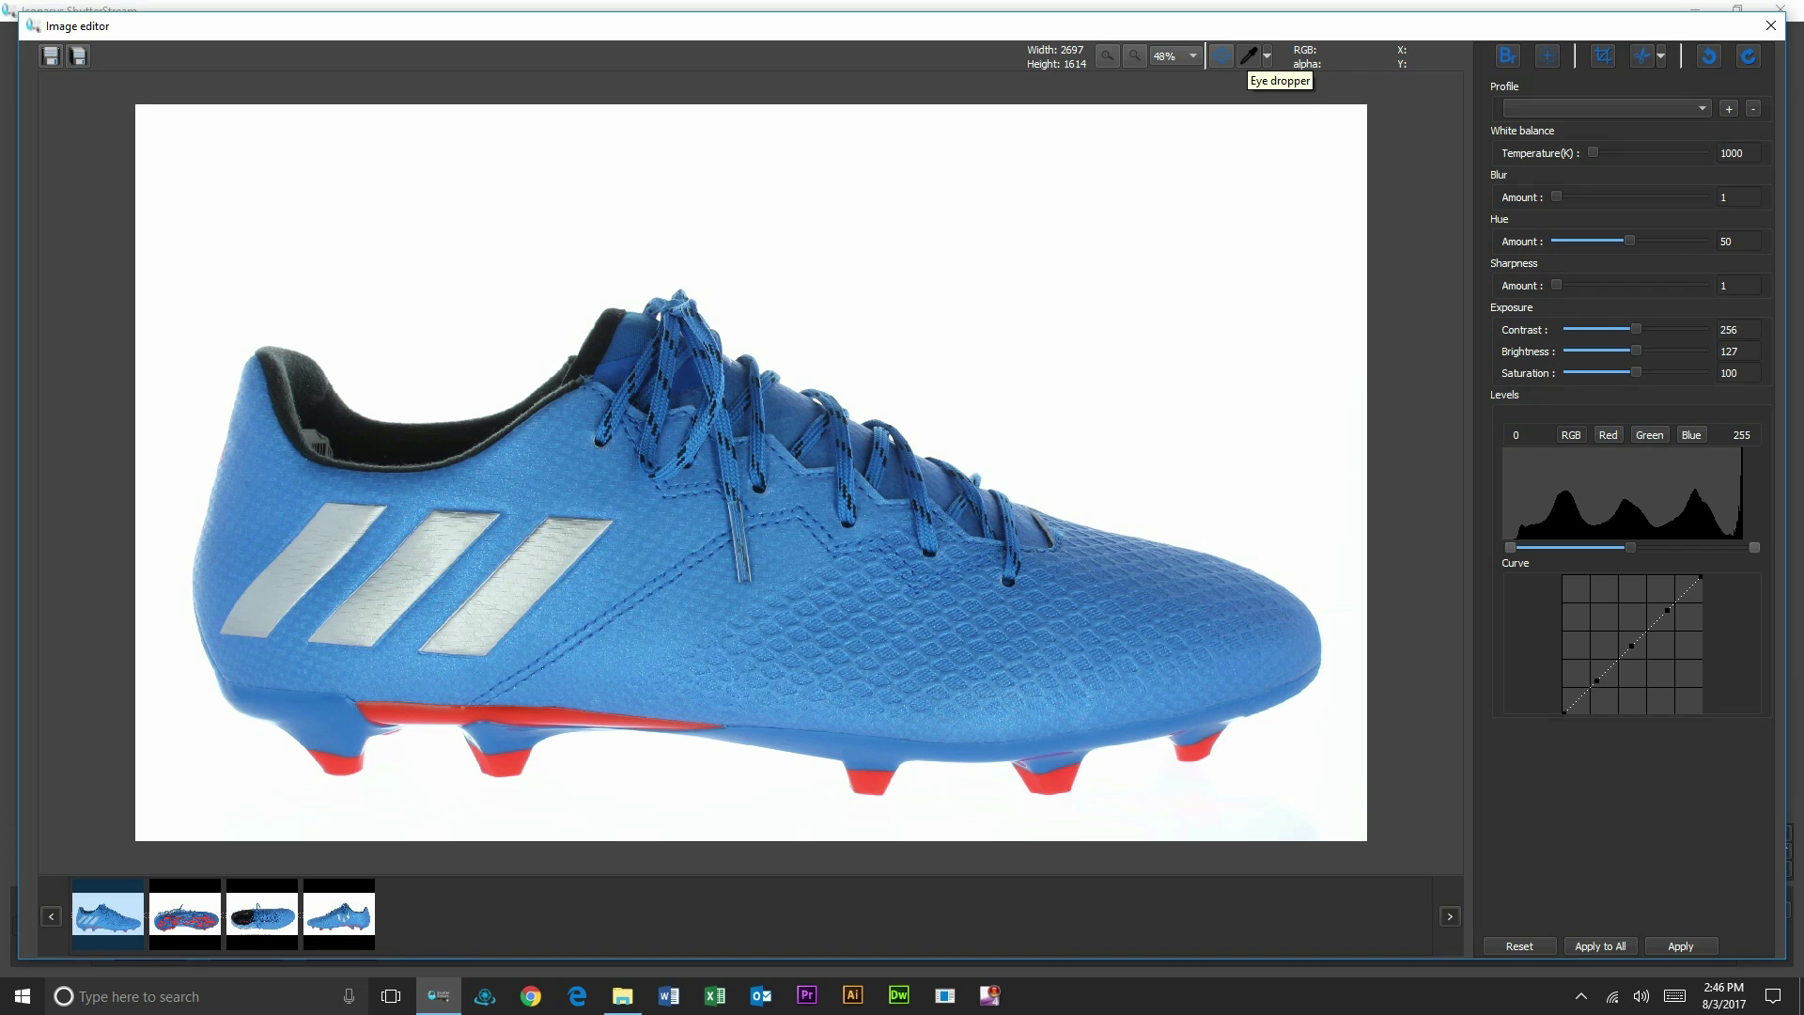
Step: Activate the eye dropper, then adjust the side view's levels: lower the white point slightly, darken the midtones and raise the black point slightly
click(1247, 56)
drag(1754, 547, 1751, 548)
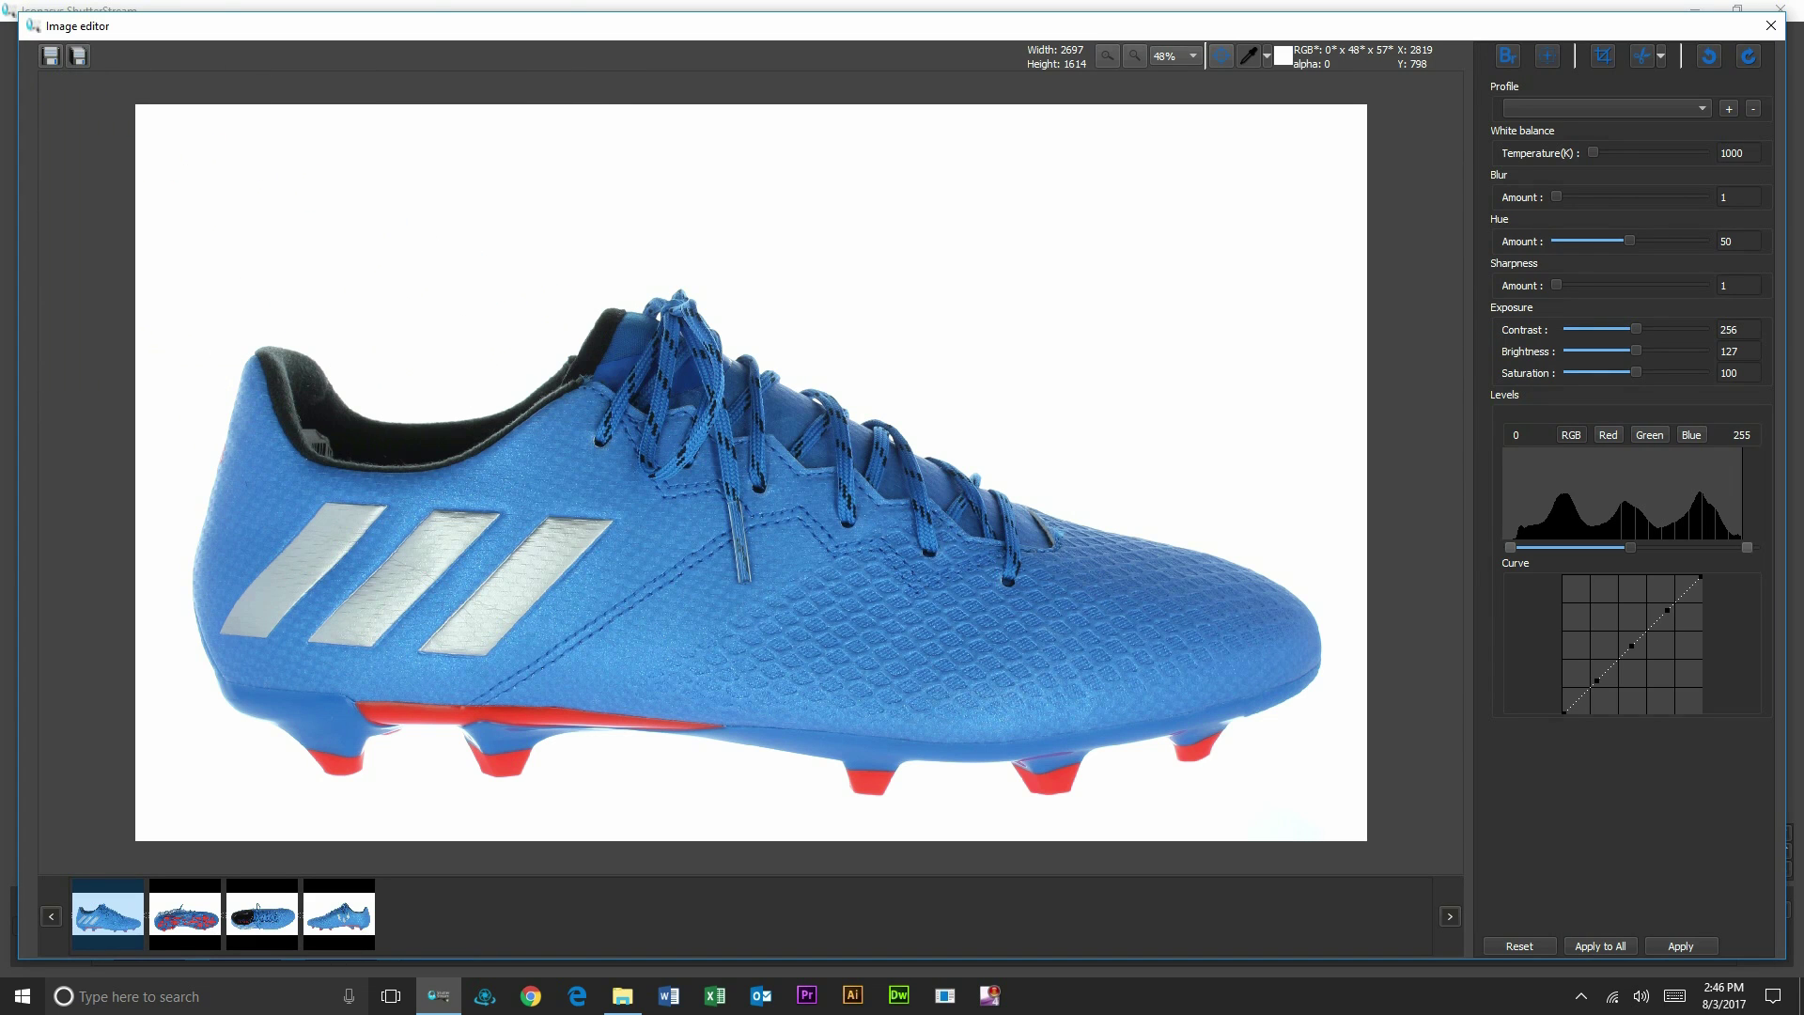
drag(1629, 548, 1651, 548)
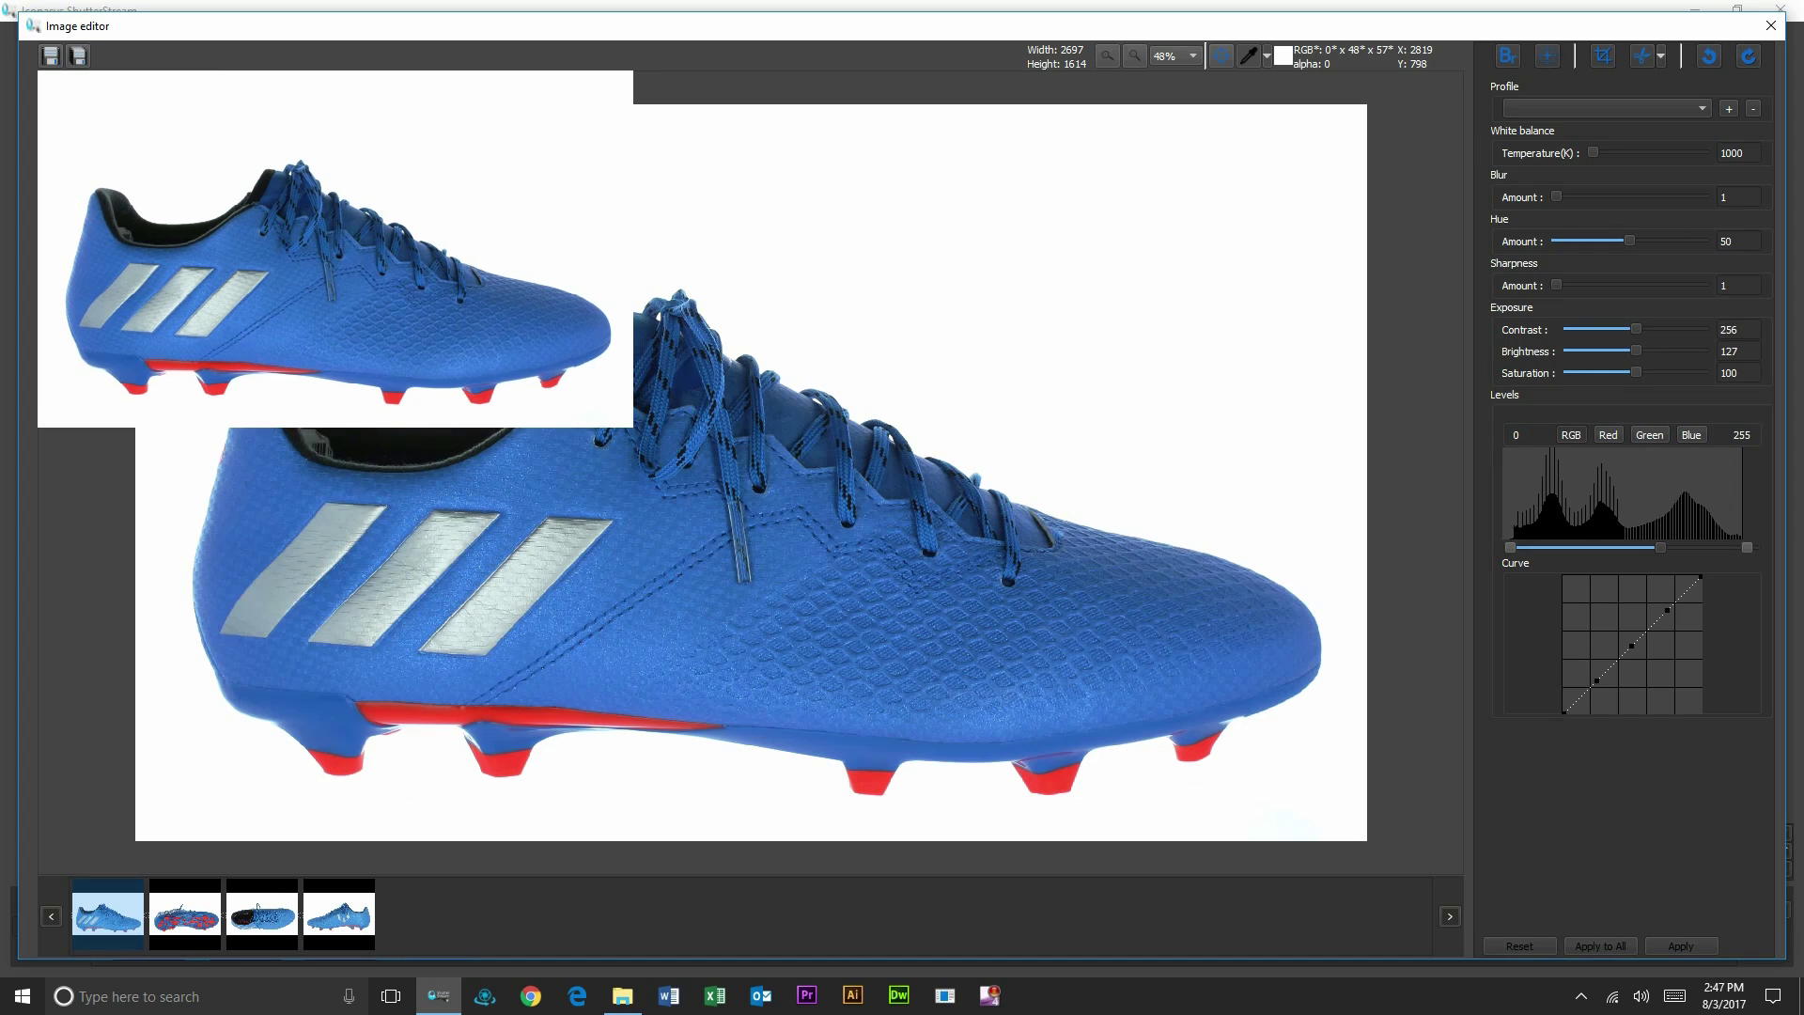
drag(1510, 547, 1512, 548)
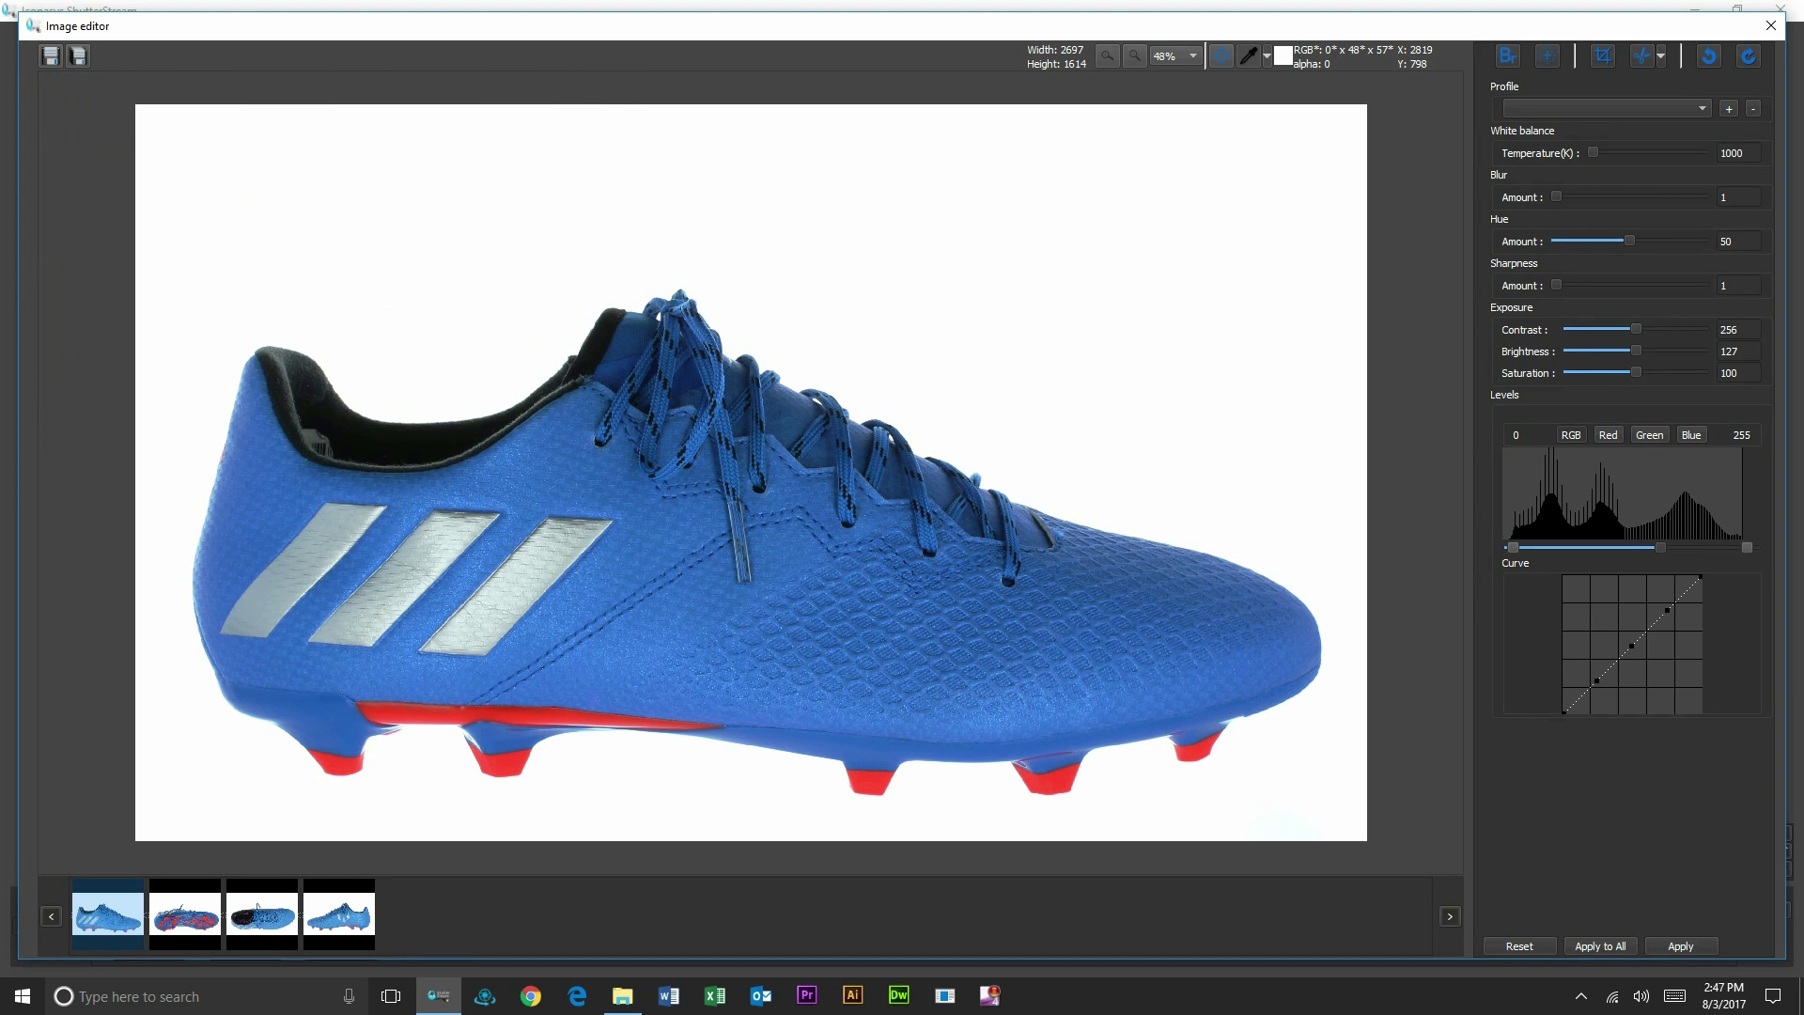
Step: Set the sharpness amount to 2 and apply the adjustments to all four images
drag(1556, 284, 1563, 285)
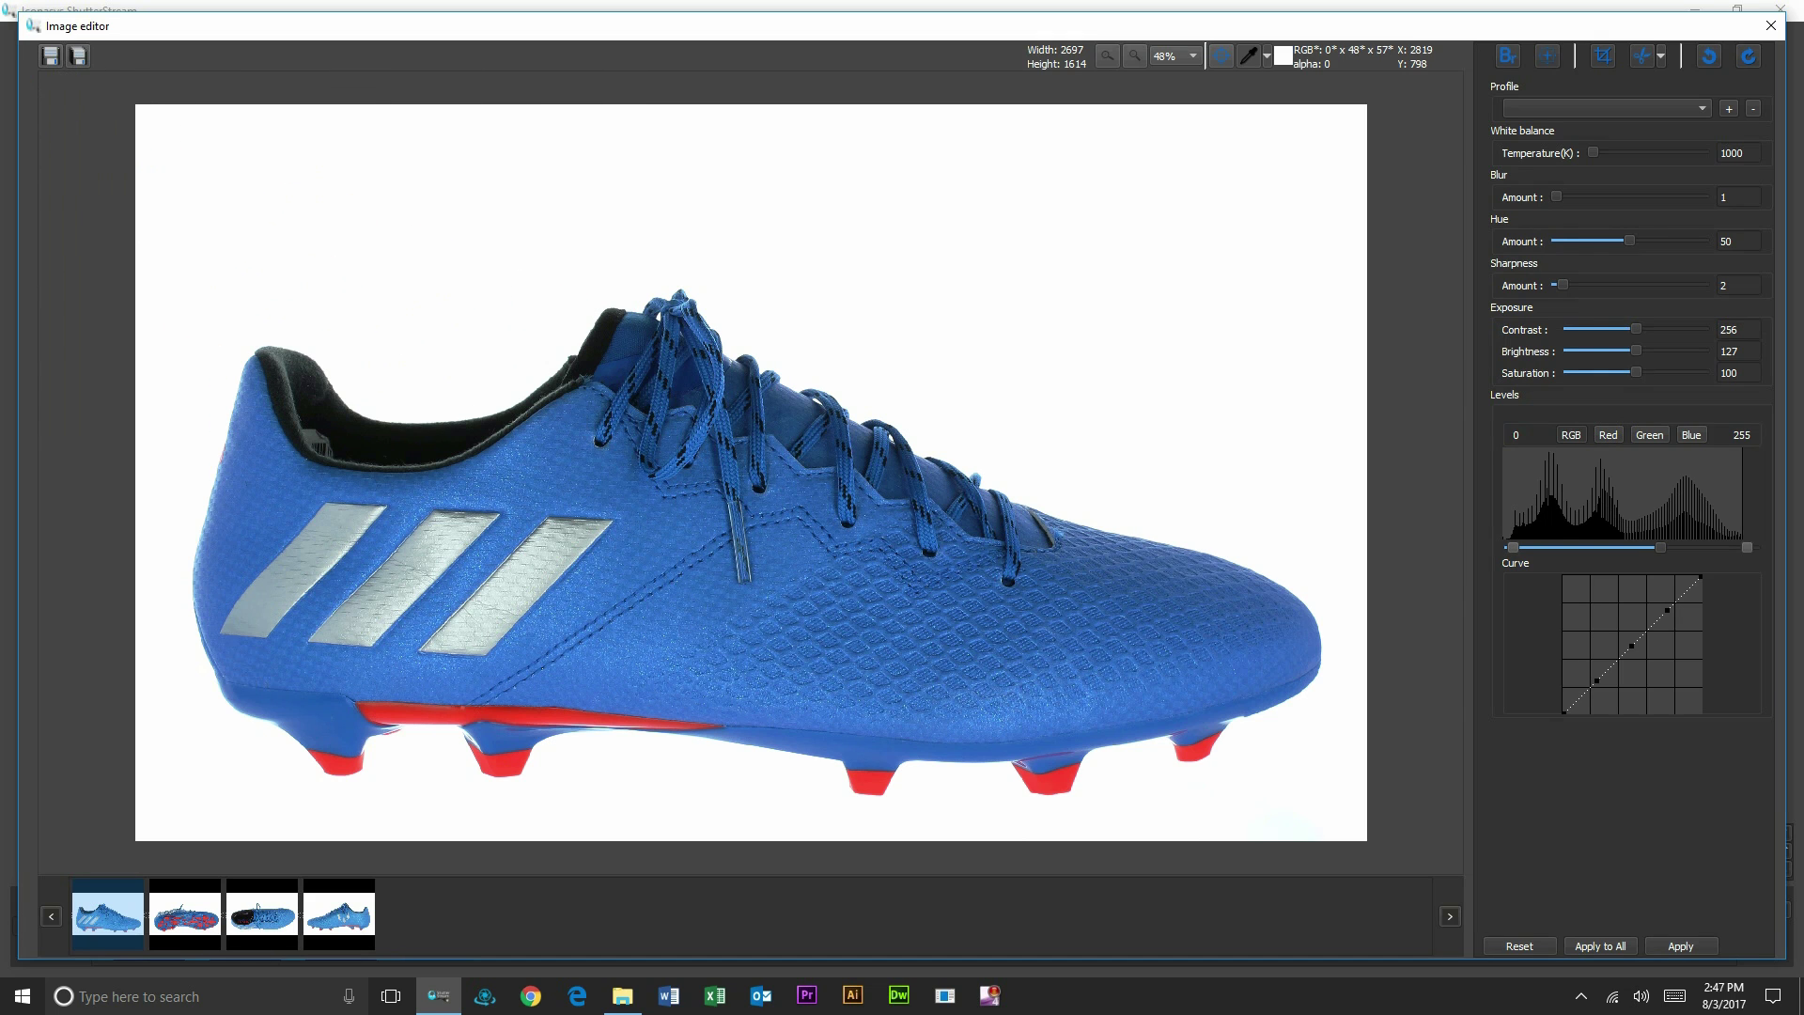
click(1600, 946)
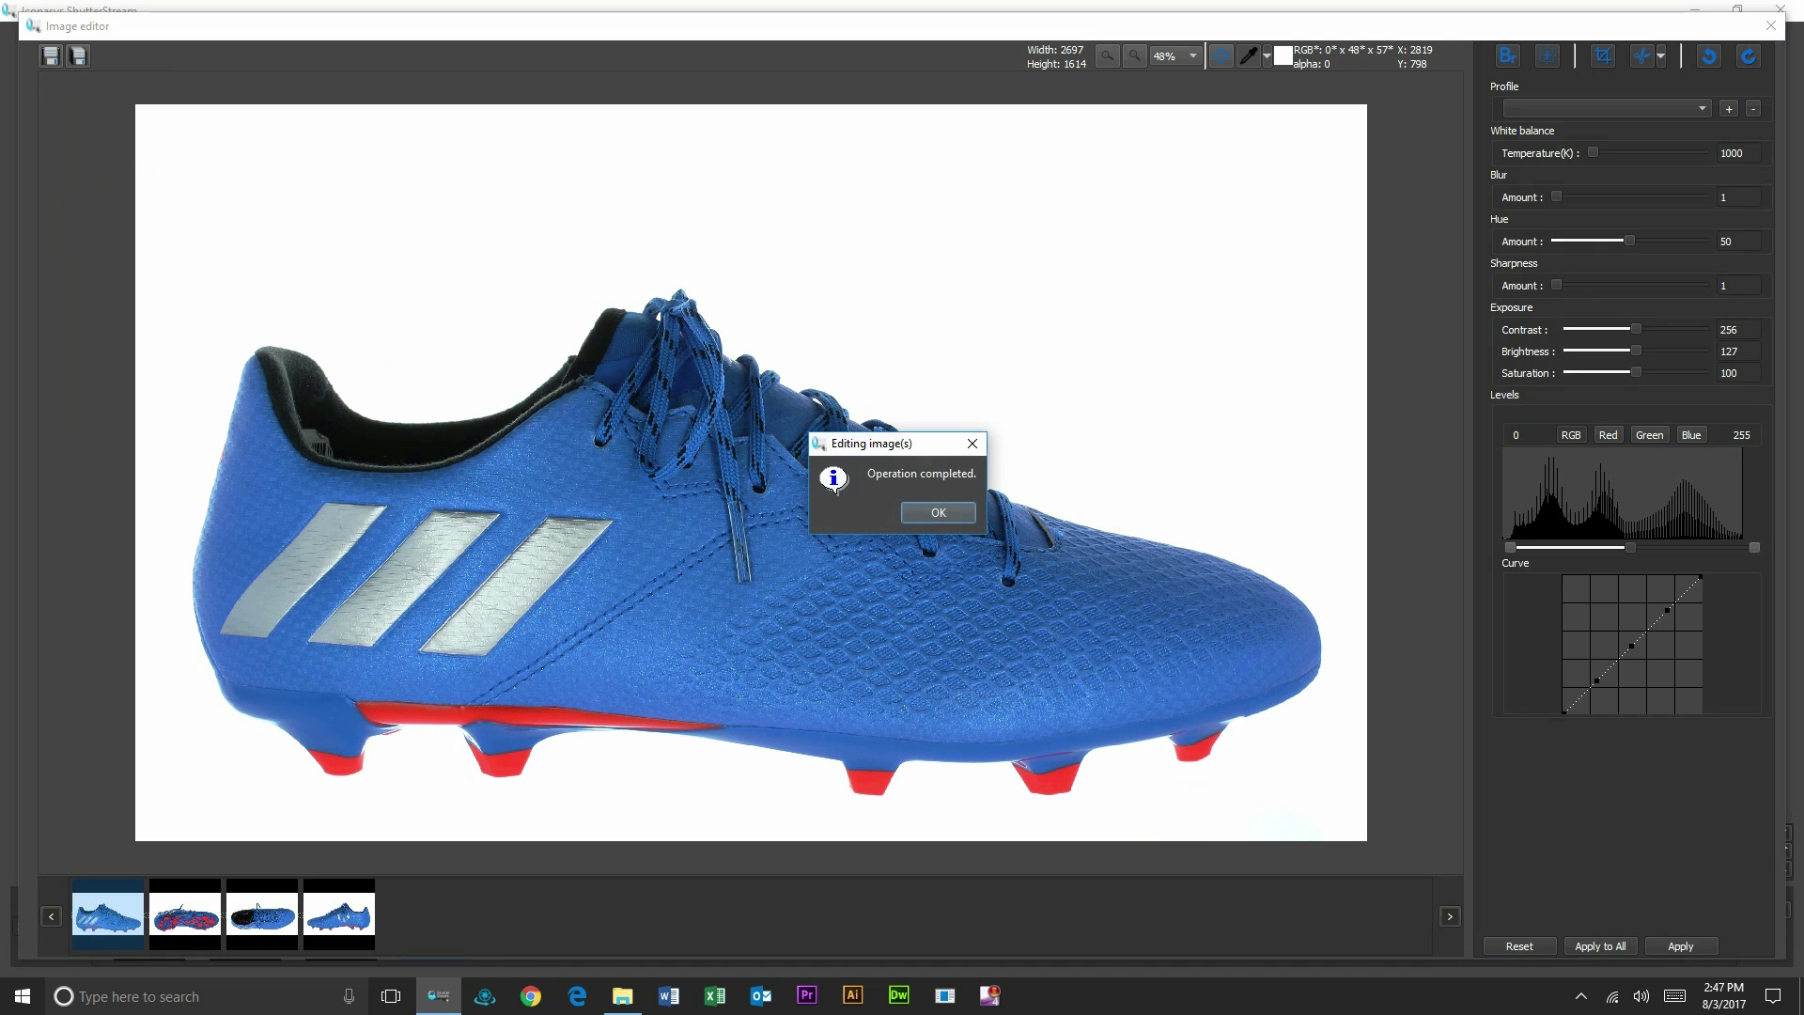
key(Return)
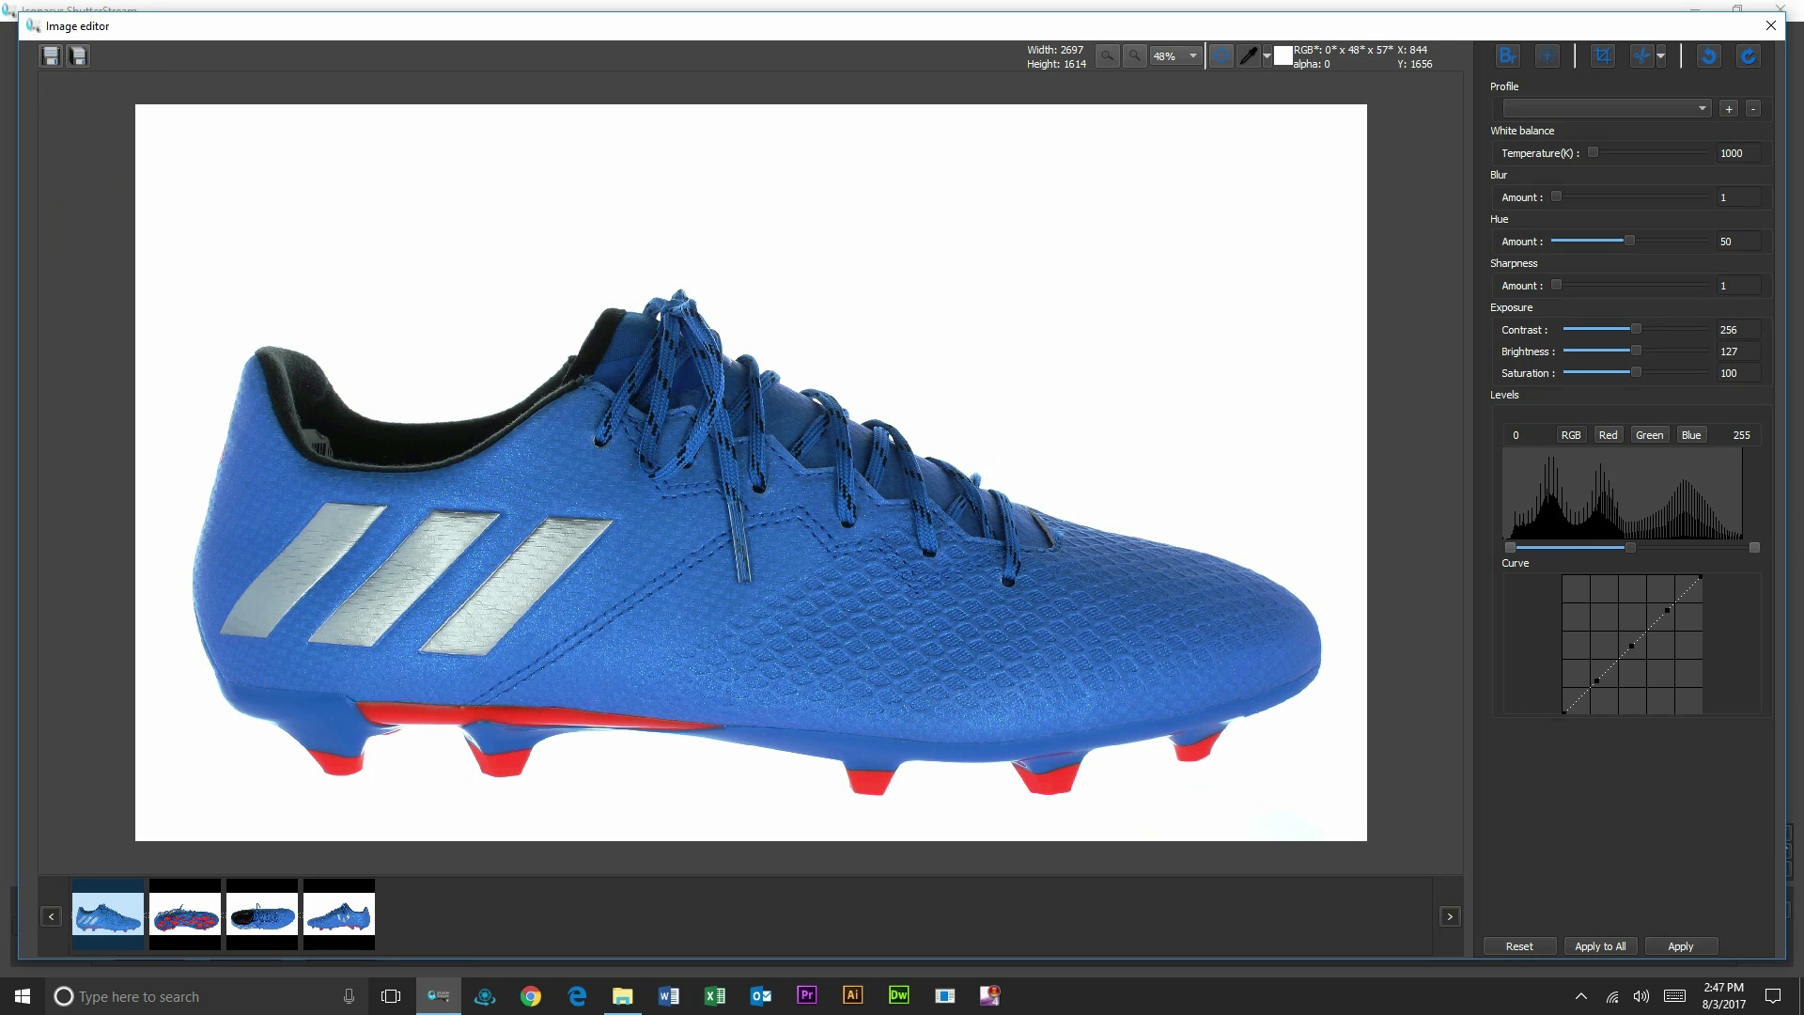
Step: Look through the adjusted sole, top and opposite side images
click(185, 913)
key(Right)
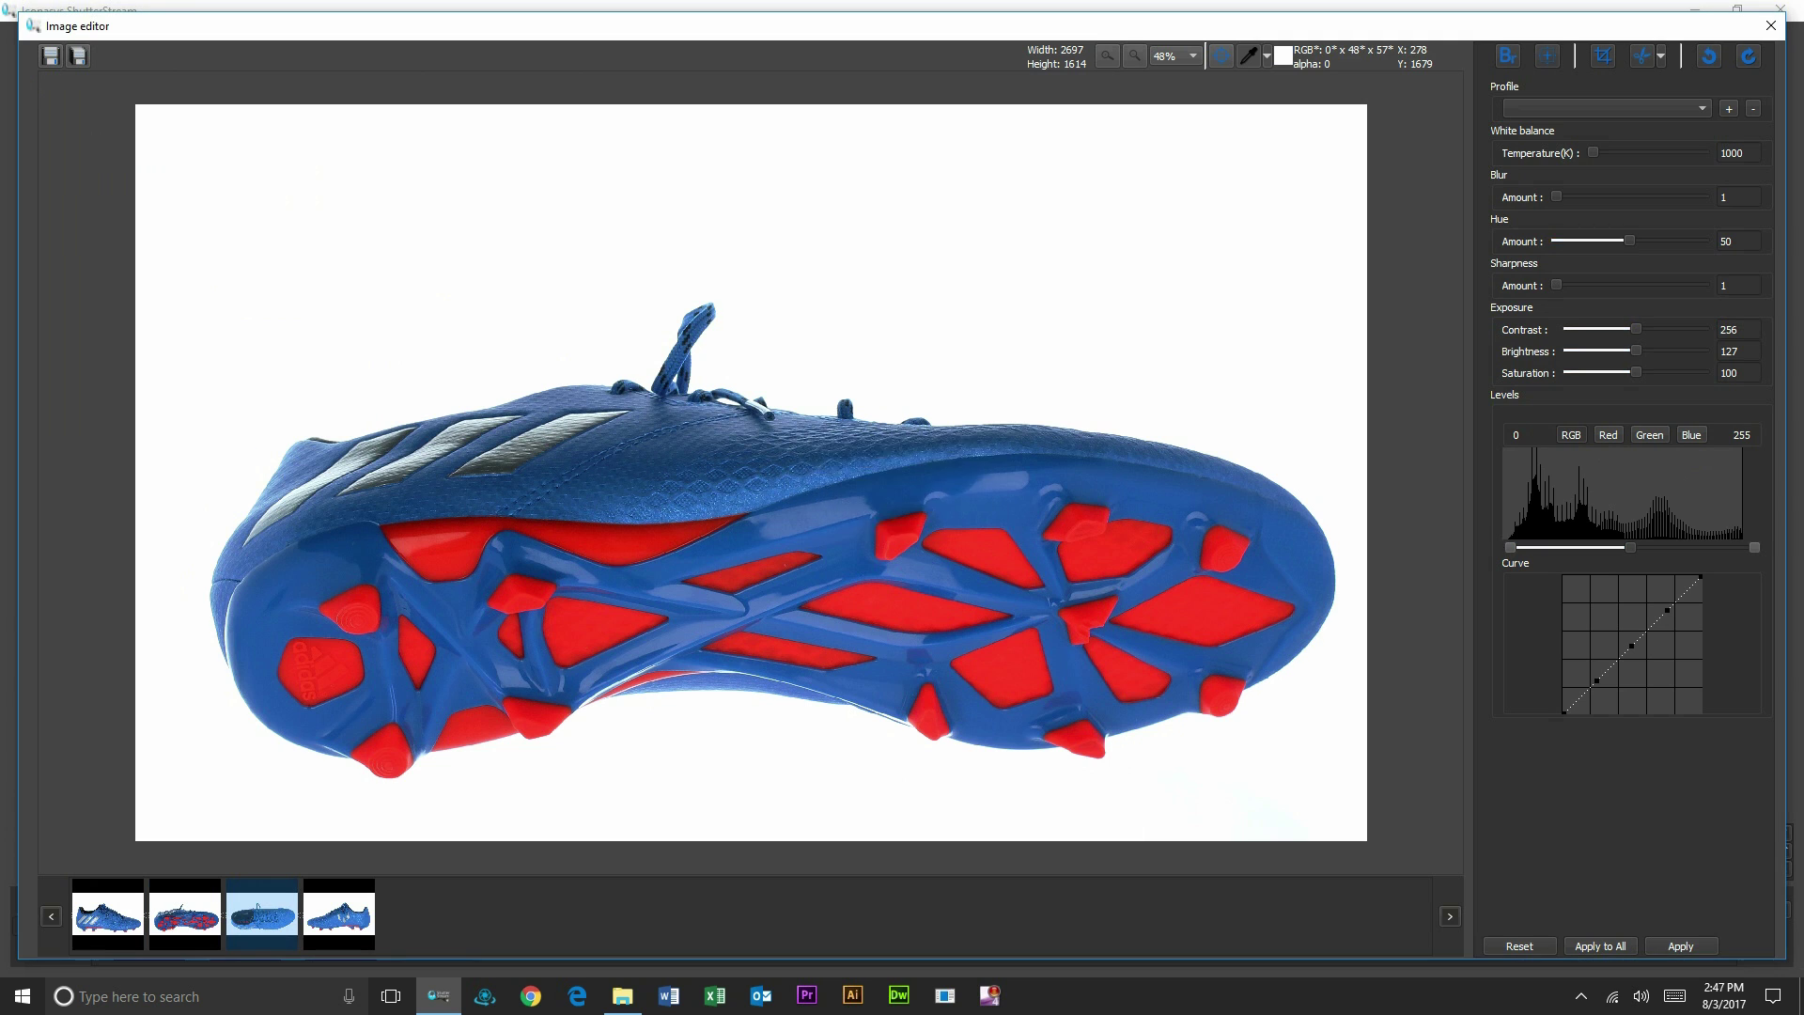
key(Right)
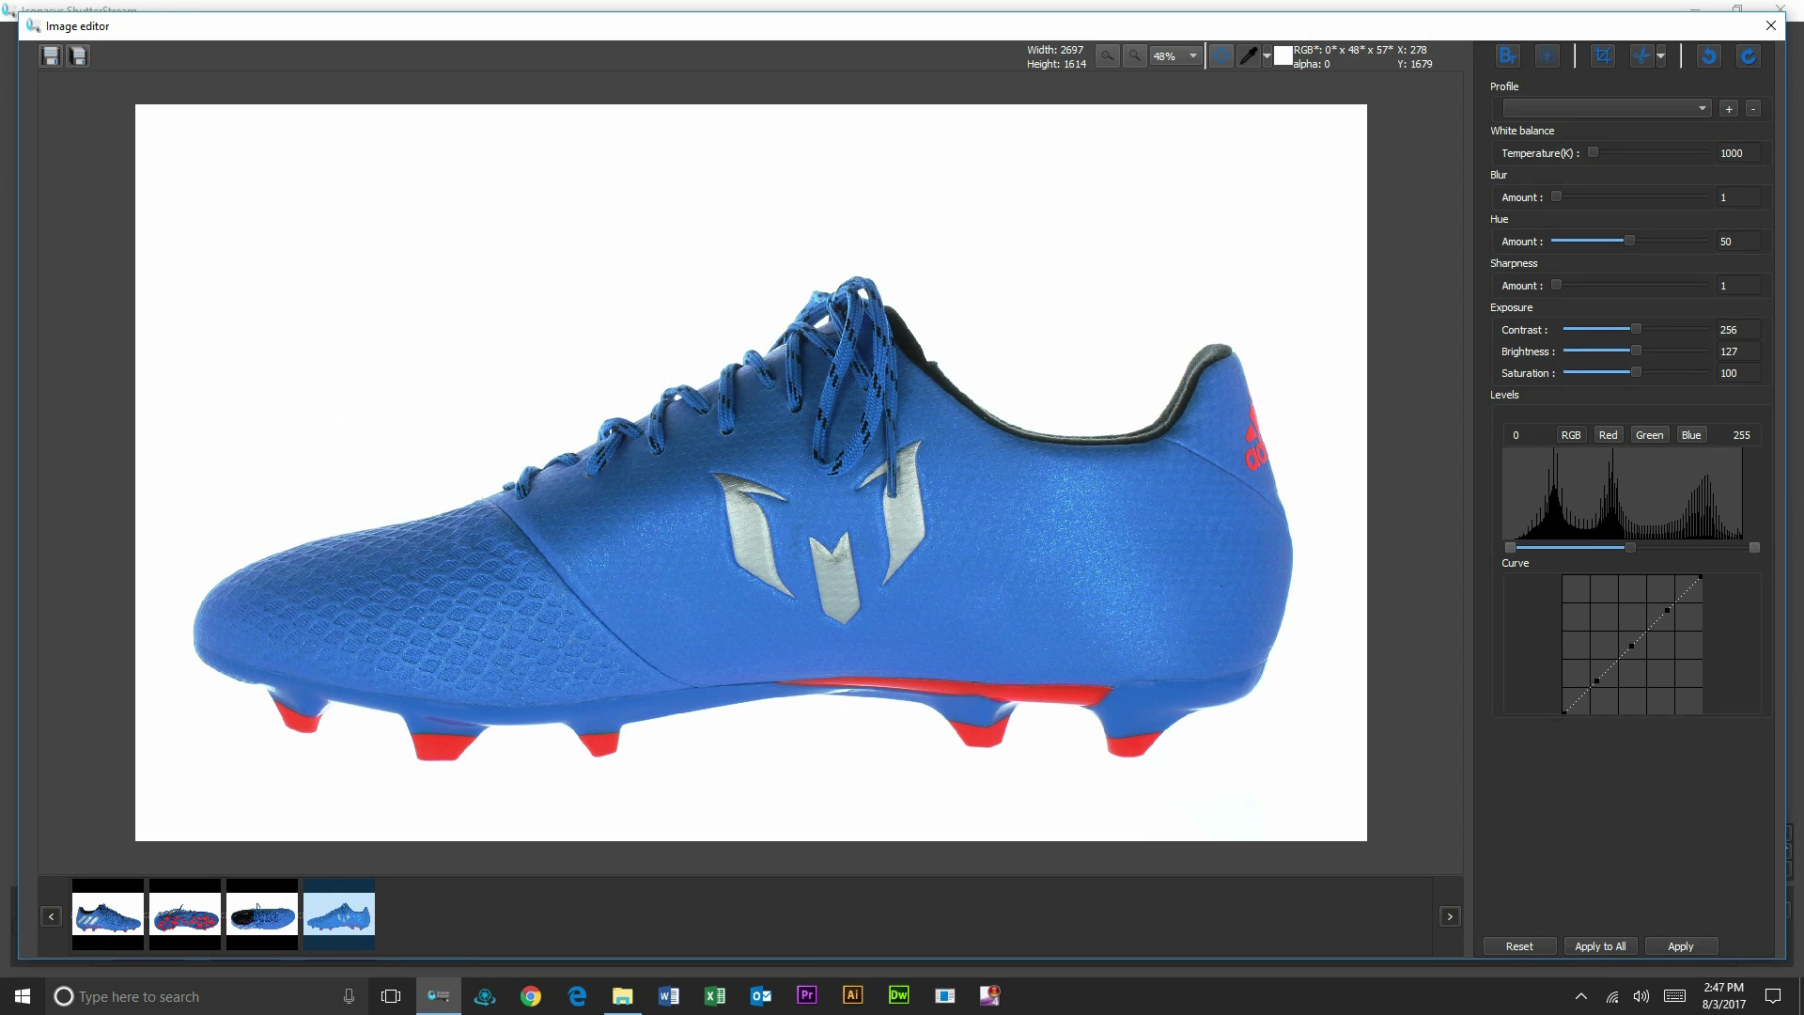
Step: Start background removal on the first side-view image using a solid background color of white, #ffffff
click(108, 914)
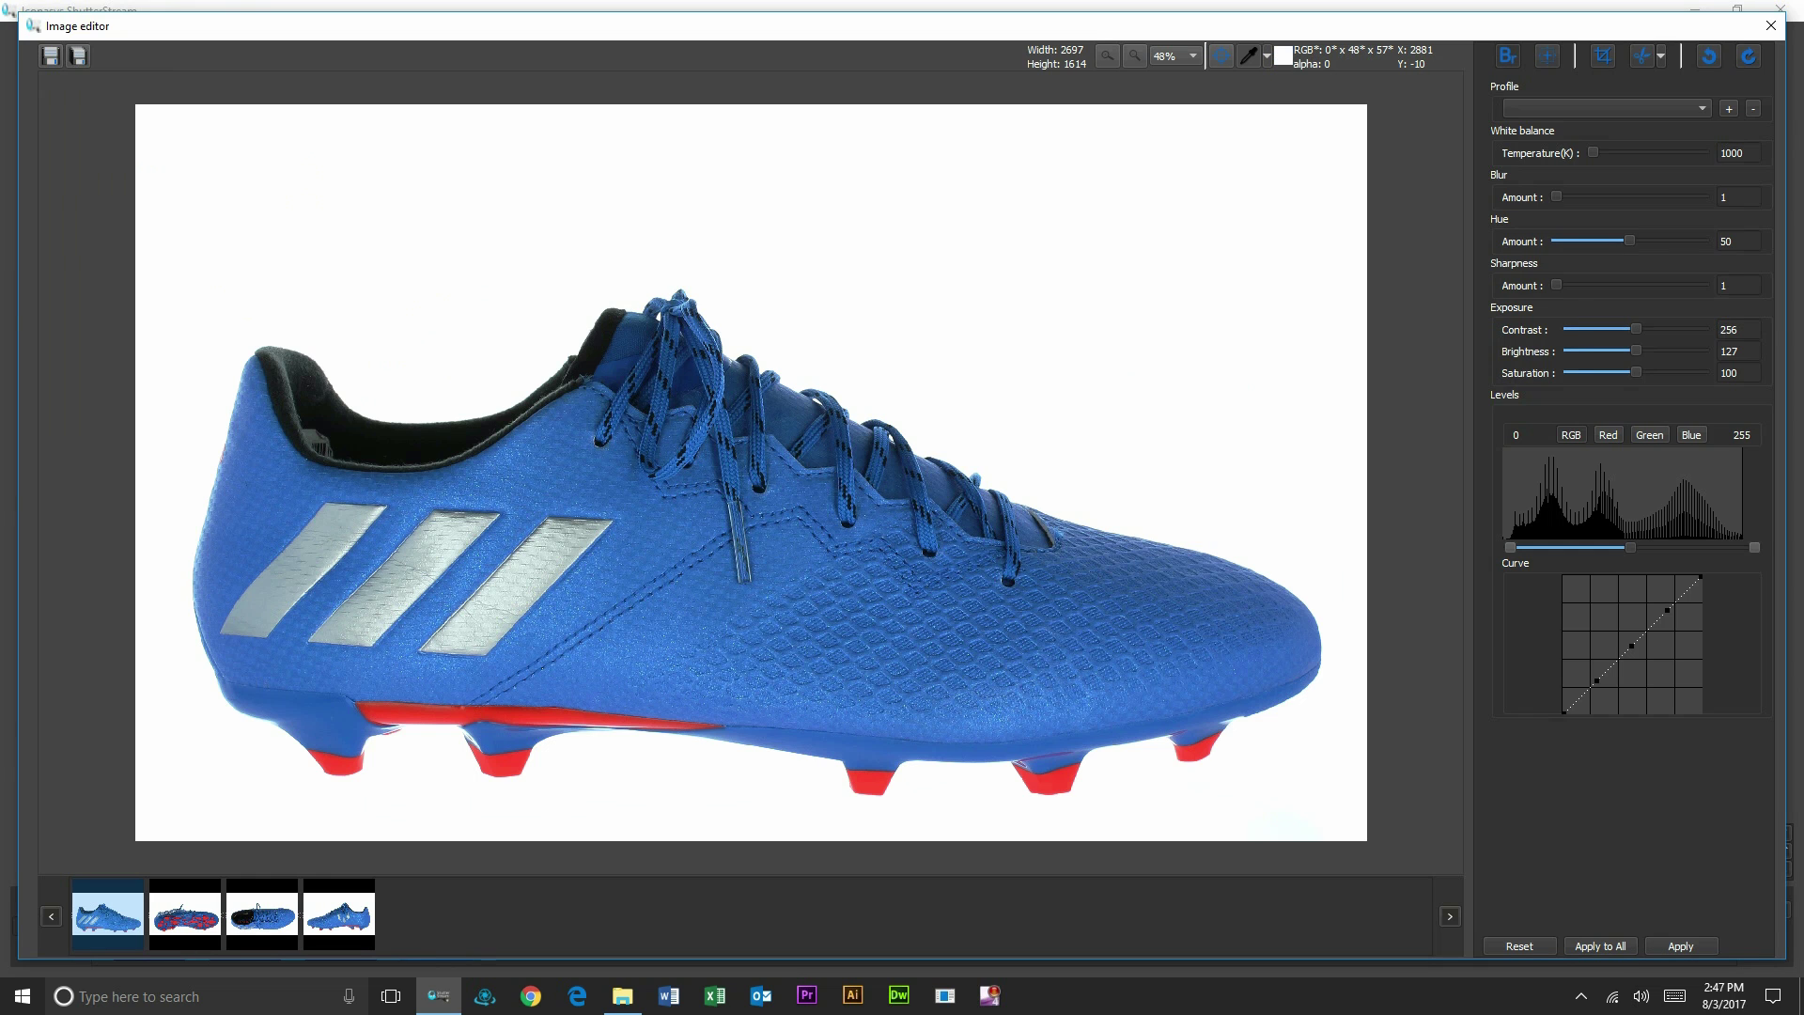
click(1506, 55)
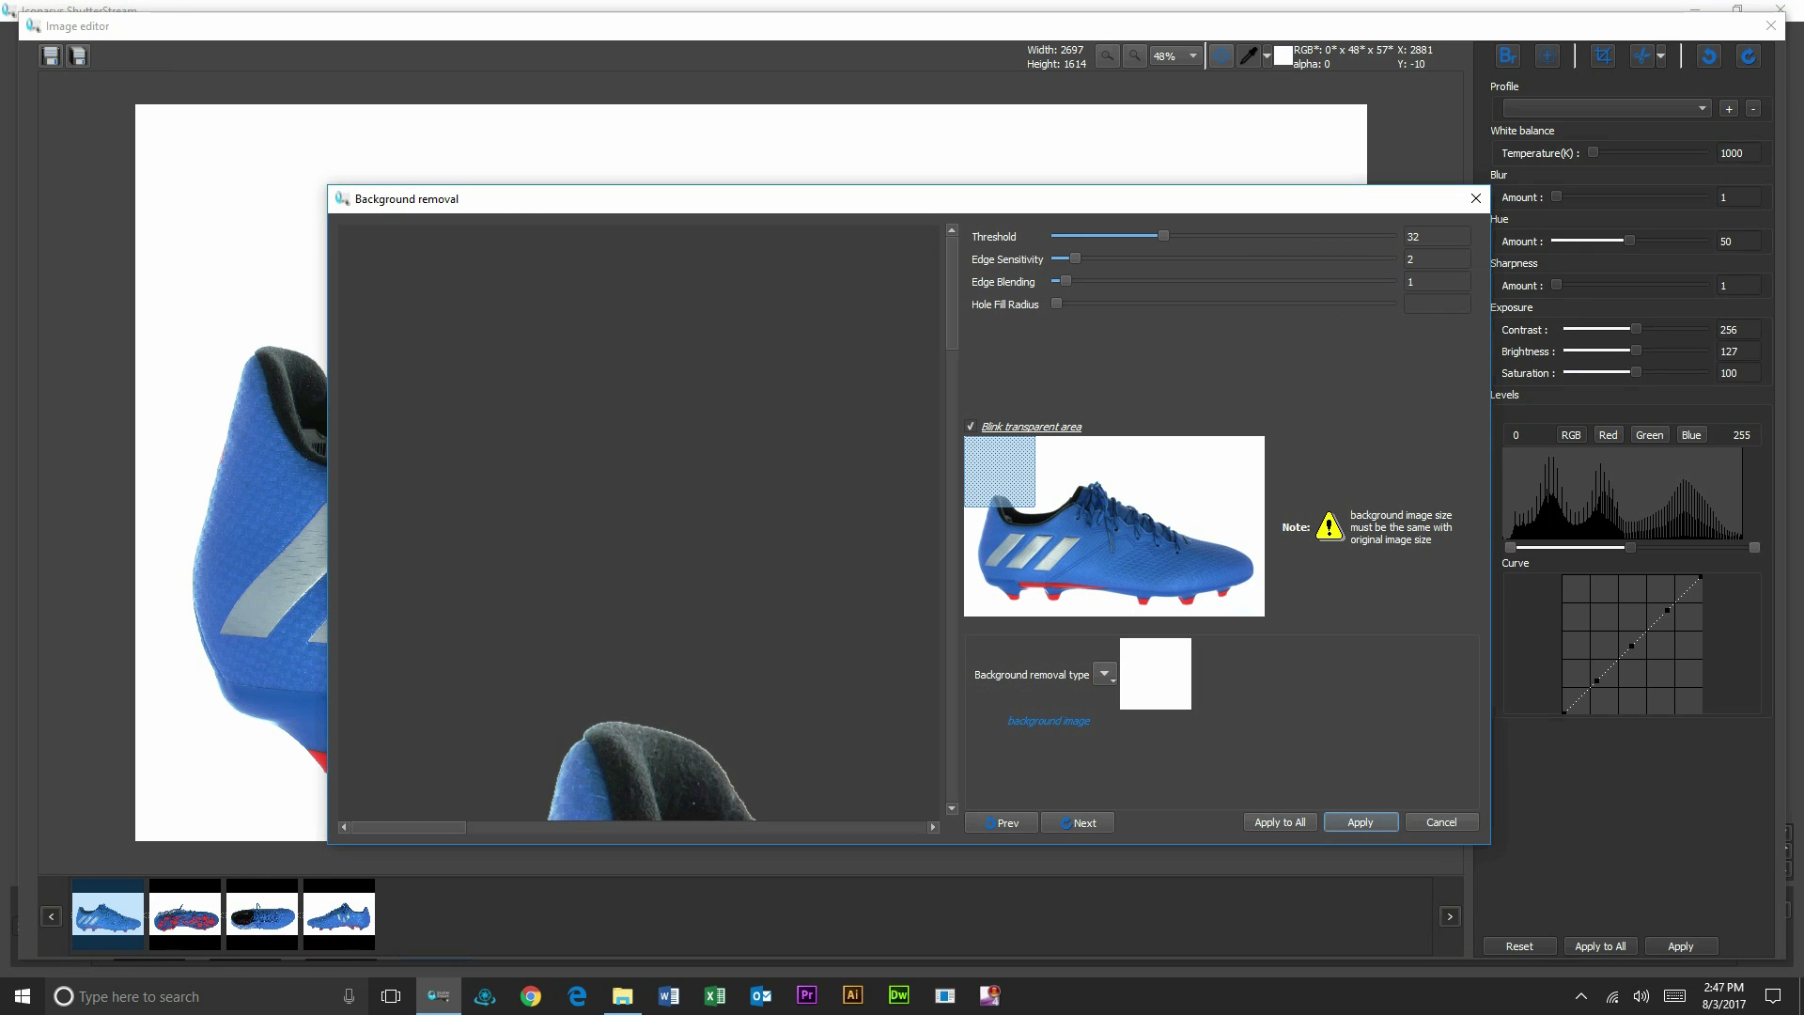
click(1105, 674)
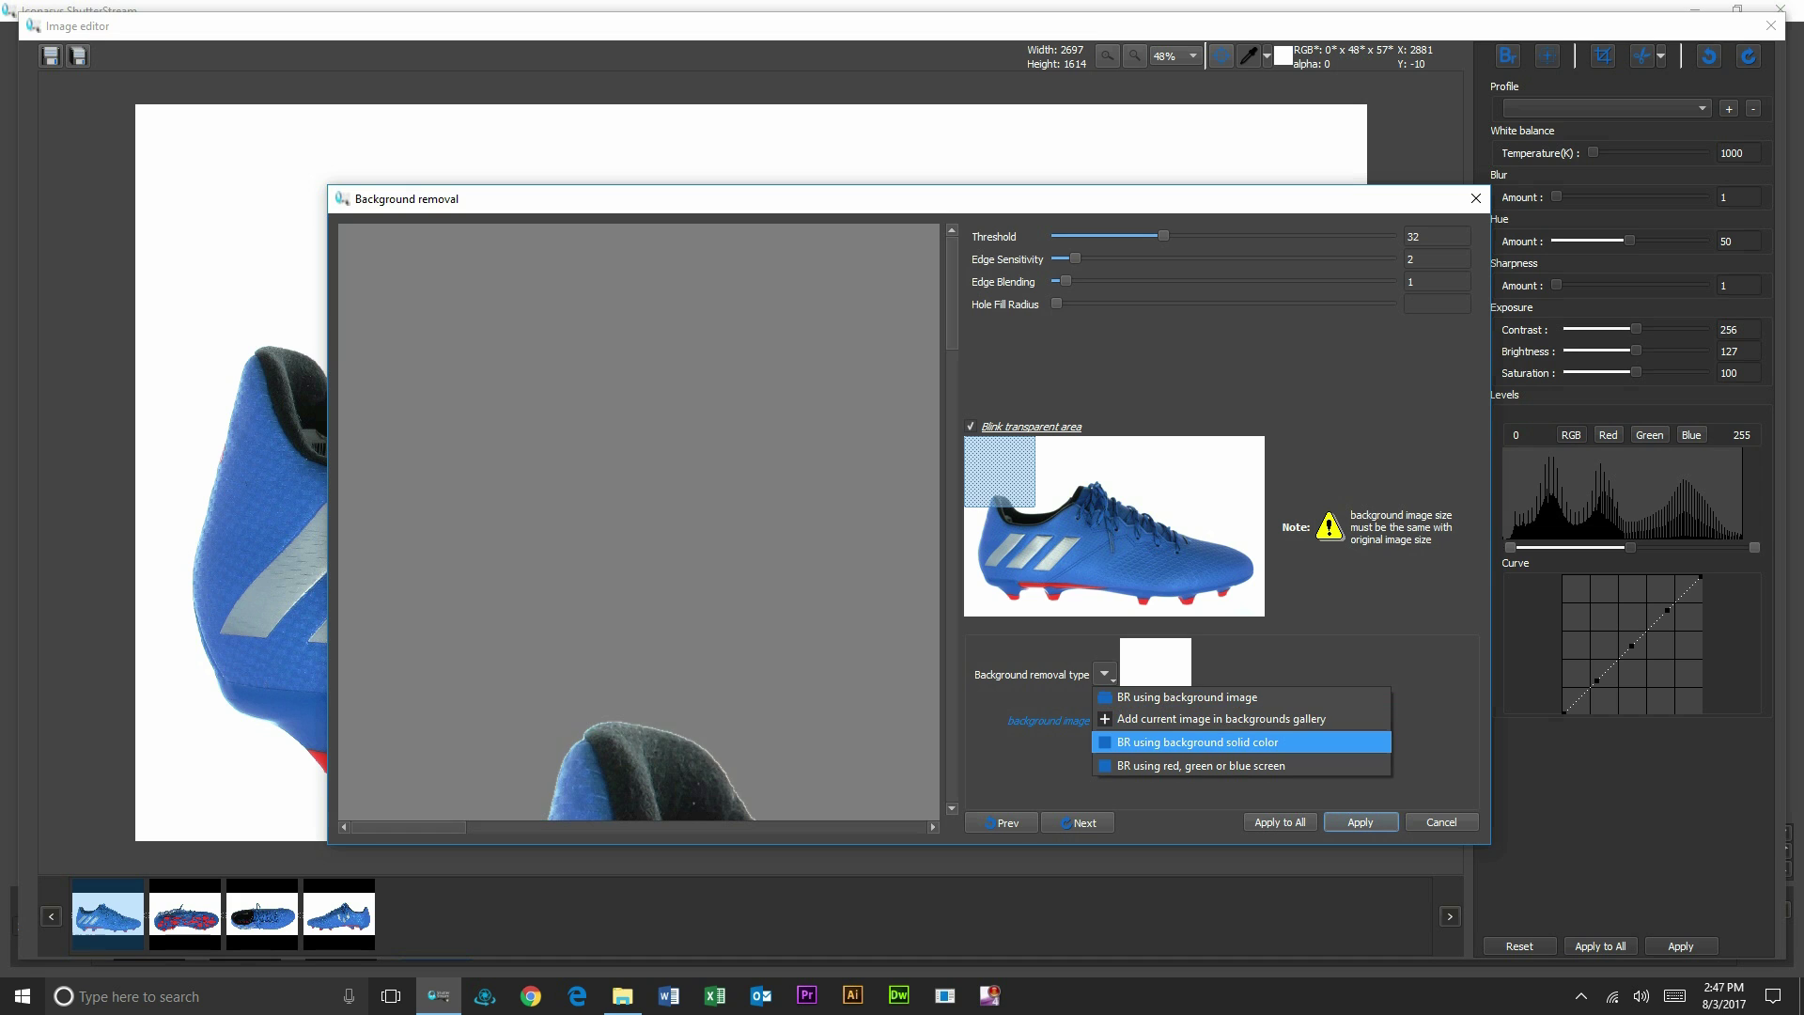
click(1196, 741)
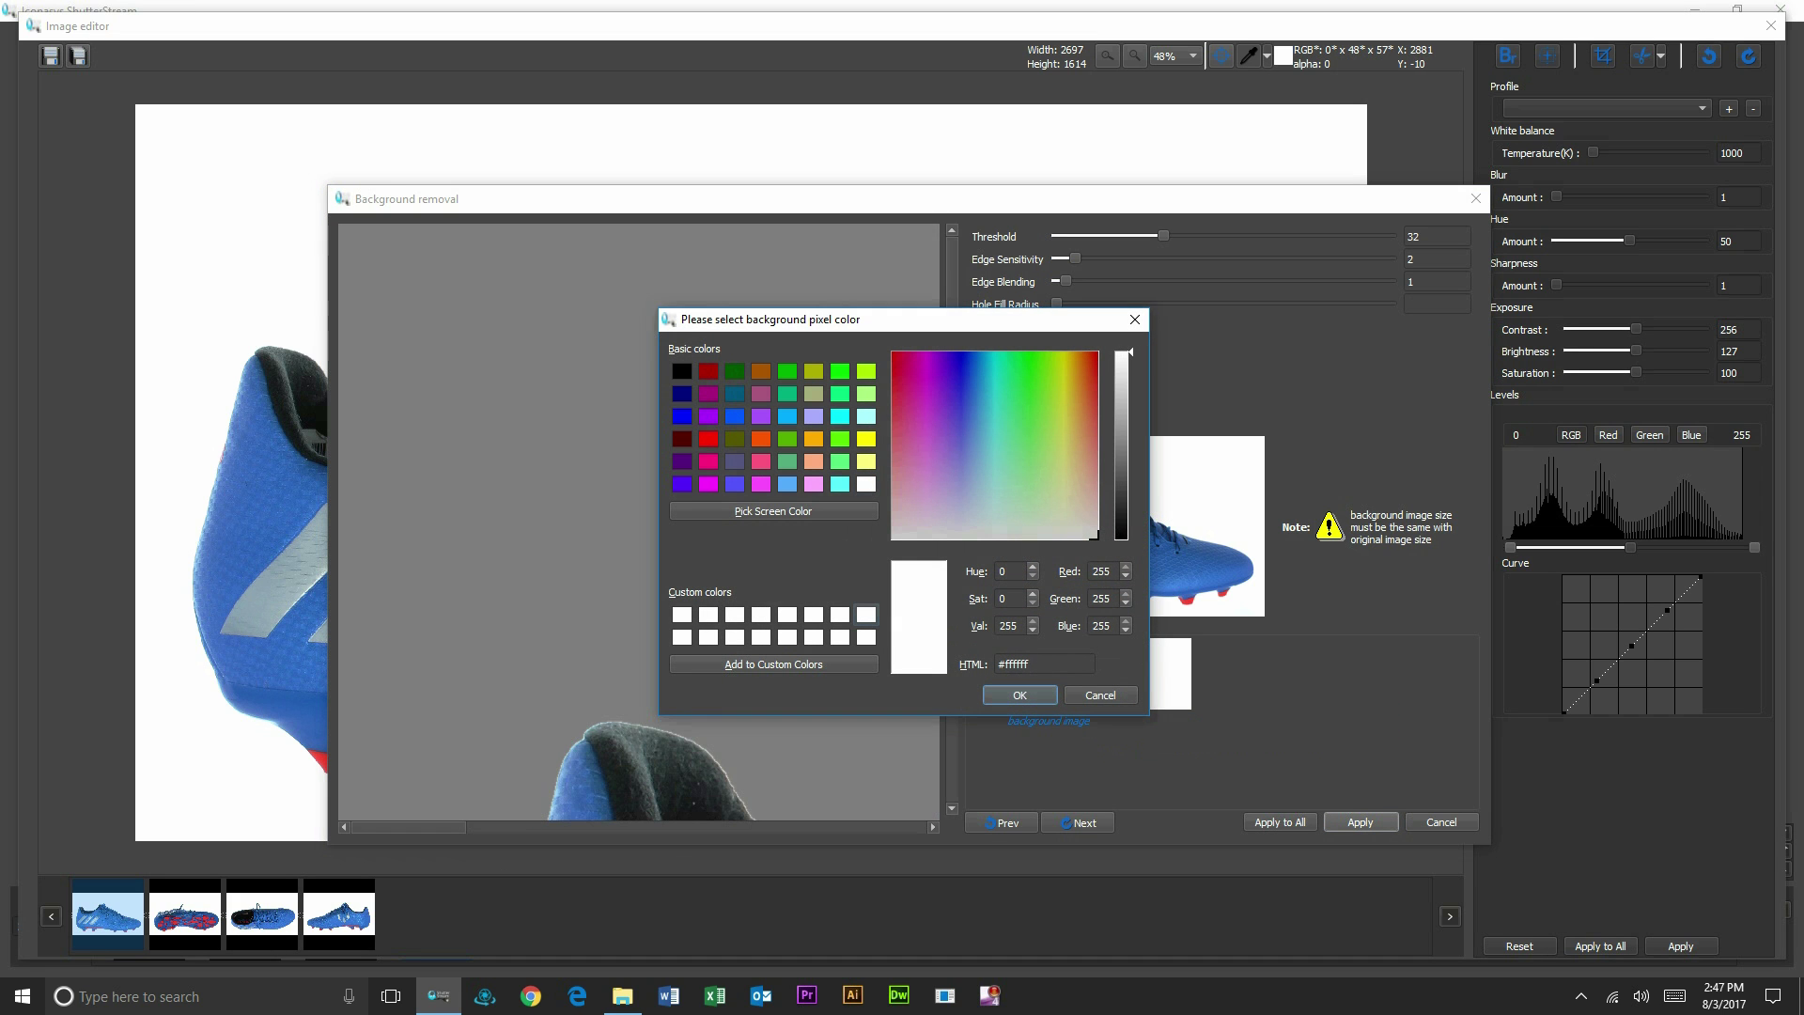
click(1019, 695)
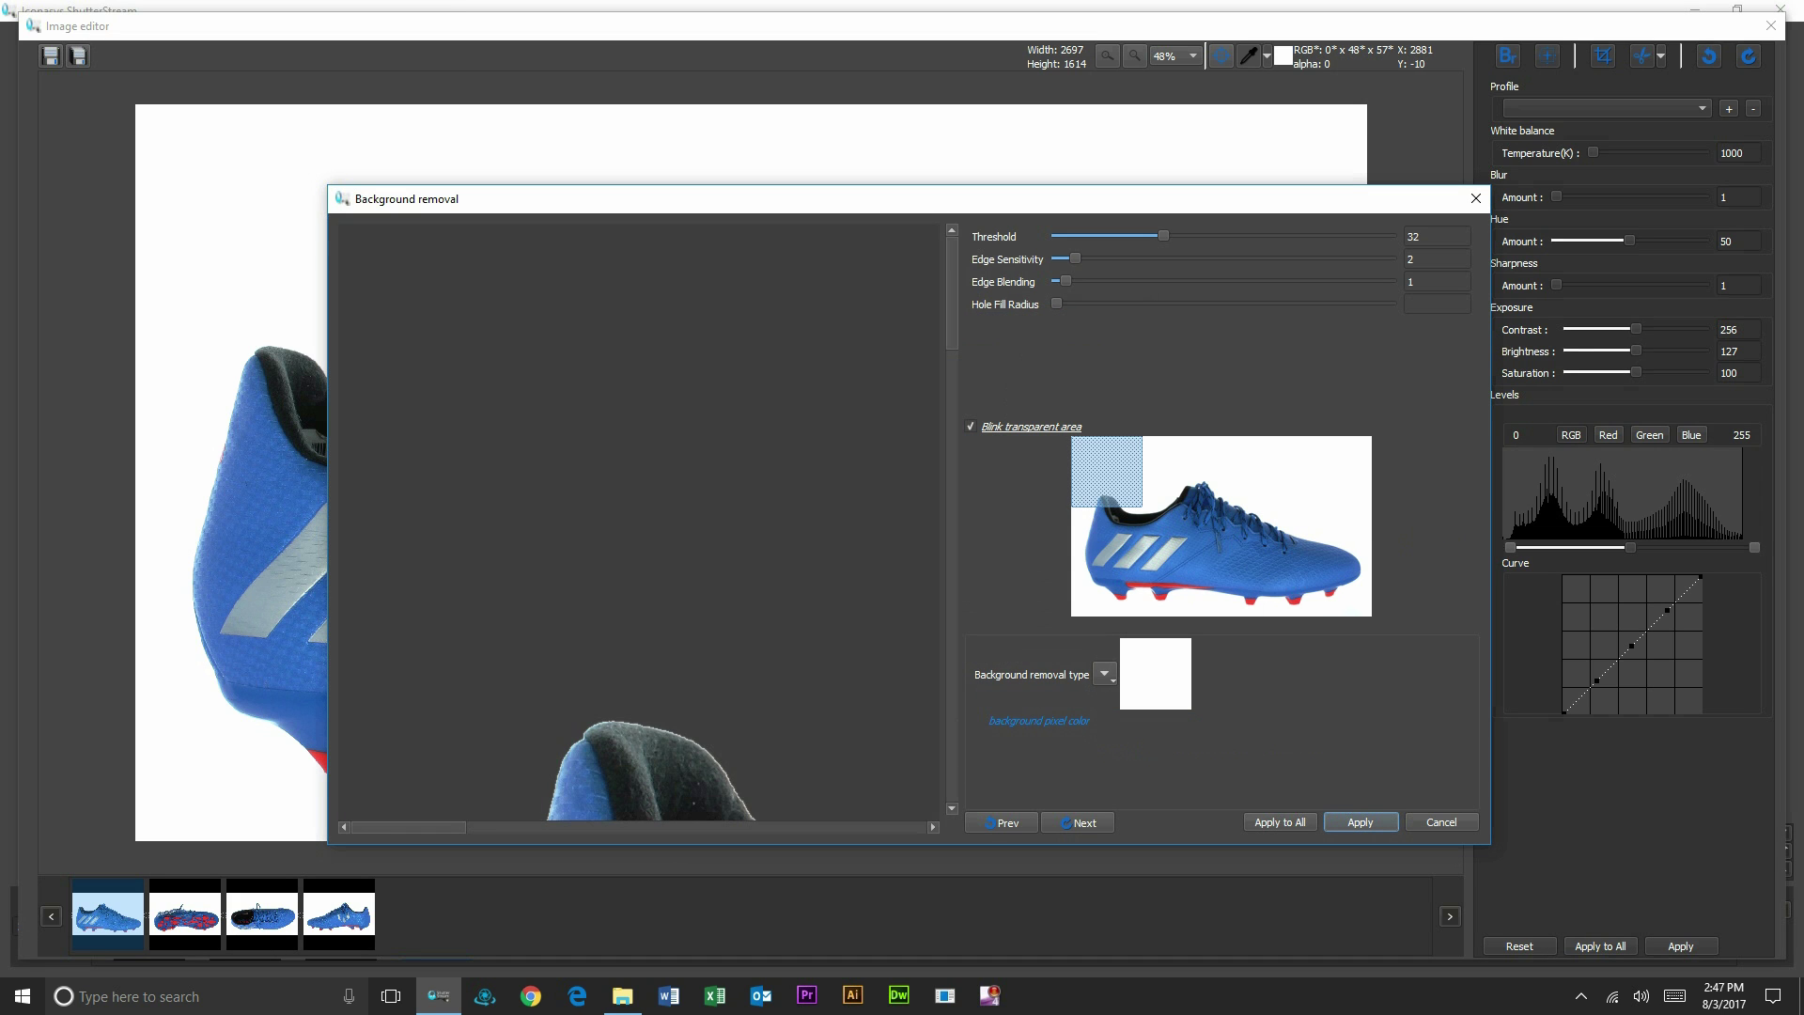
Step: Try a background removal threshold of 89 and examine its effect on the shoe's silver stripes
drag(1106, 472, 1157, 547)
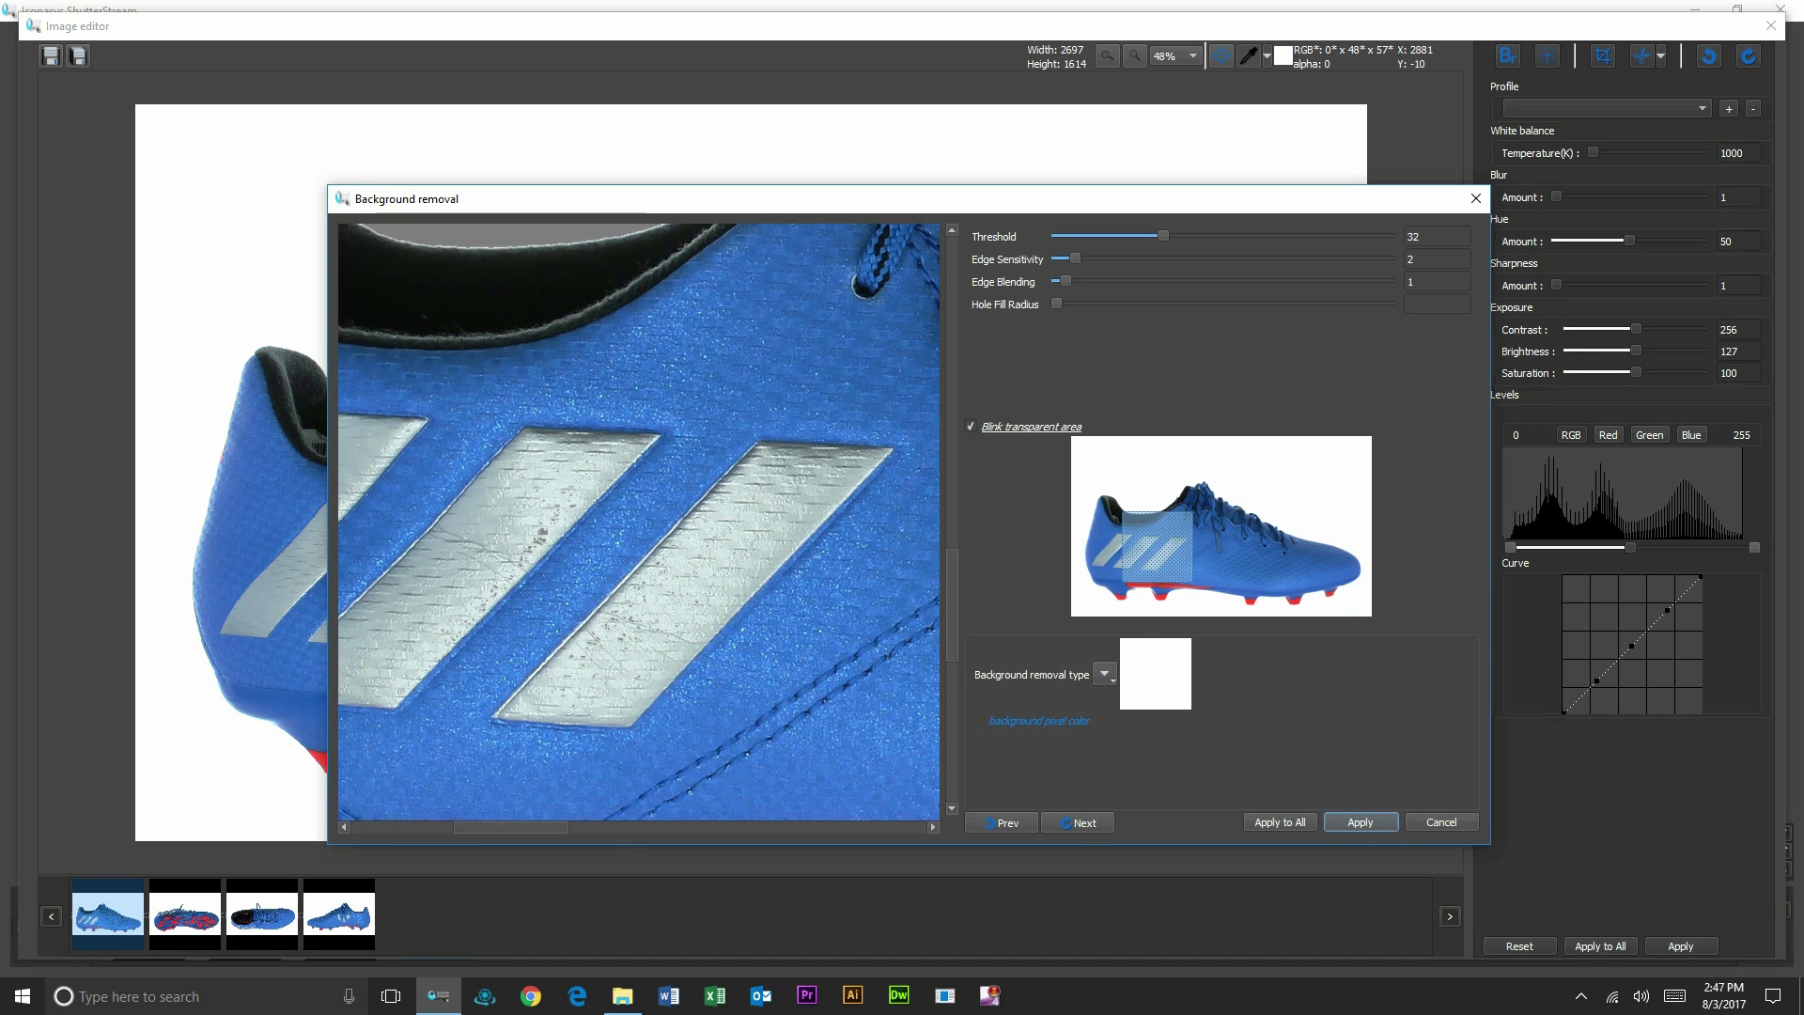
drag(1163, 236, 1353, 236)
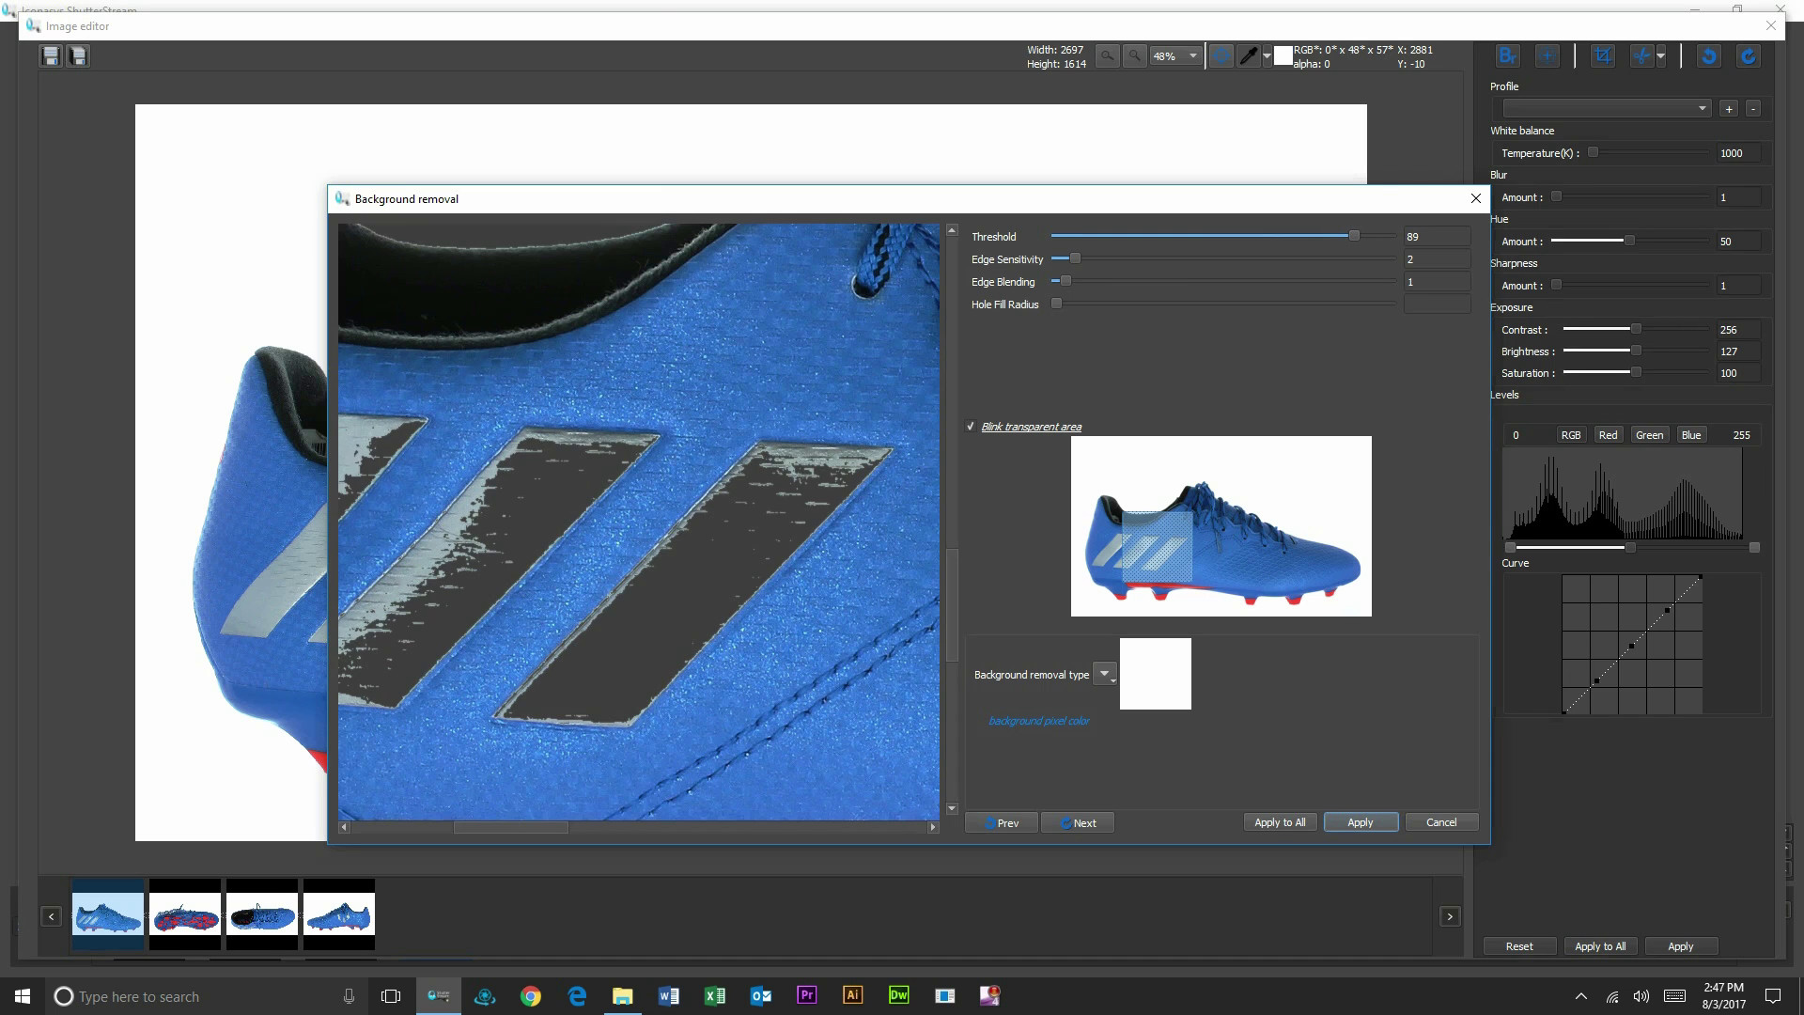
drag(511, 827, 453, 827)
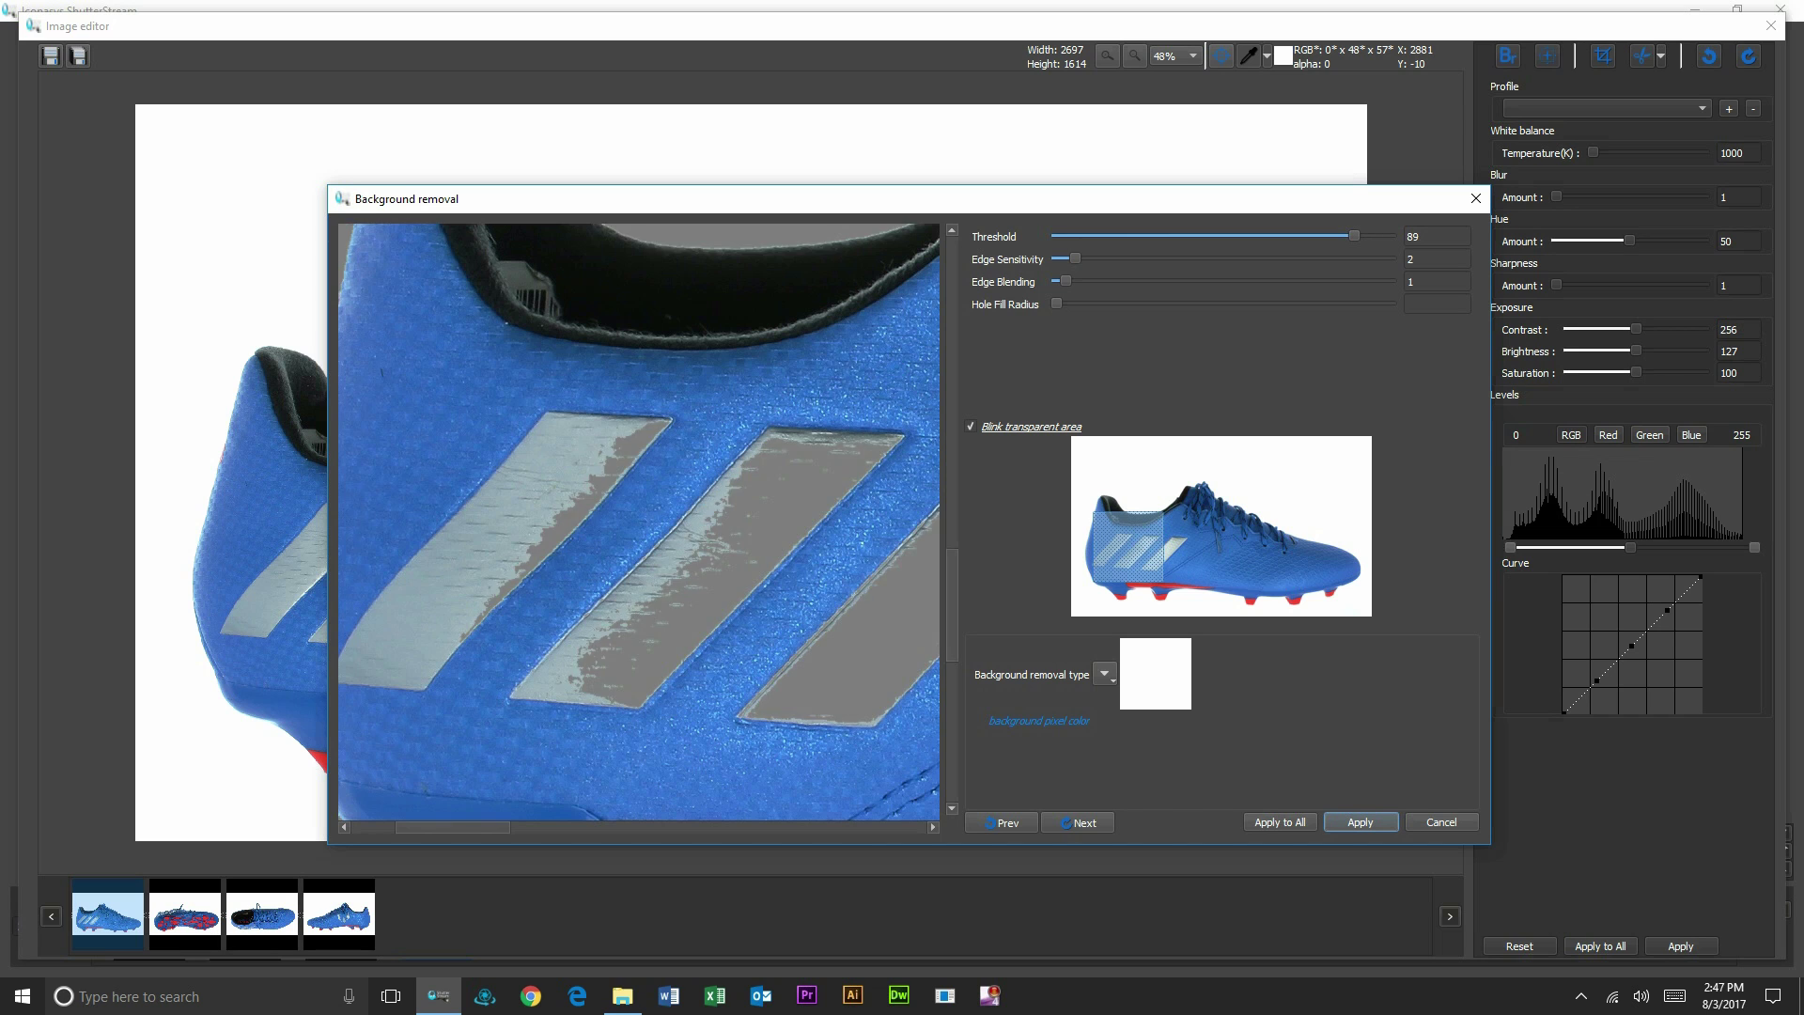
Step: Set the background removal threshold to 27
drag(1354, 236, 1234, 236)
key(Left)
key(Left)
key(Left)
key(Left)
key(Left)
key(Left)
key(Left)
key(Left)
key(Left)
key(Left)
key(Left)
key(Left)
key(Left)
key(Left)
key(Left)
key(Left)
key(Left)
key(Left)
key(Left)
key(Left)
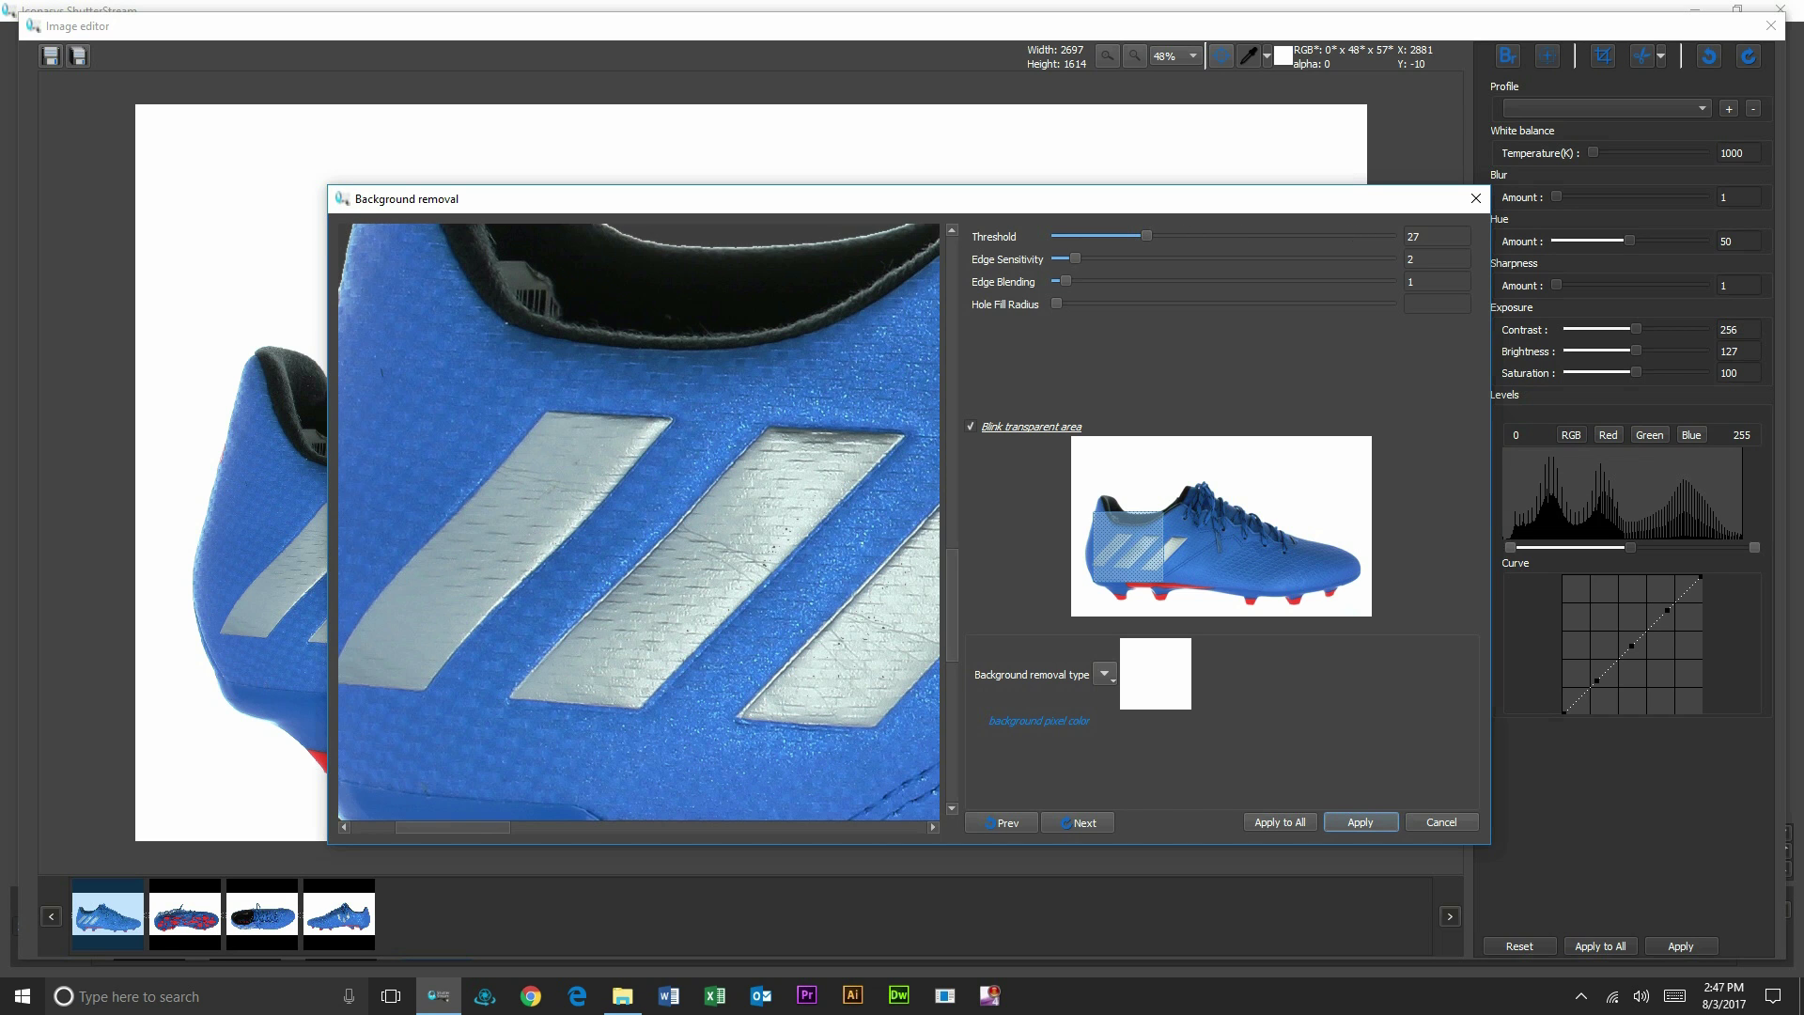
Step: Set the background removal threshold to 16, check the shoe's toe in the preview and apply the removal to all images
drag(1114, 581, 1255, 580)
scroll(639, 522, right, 5)
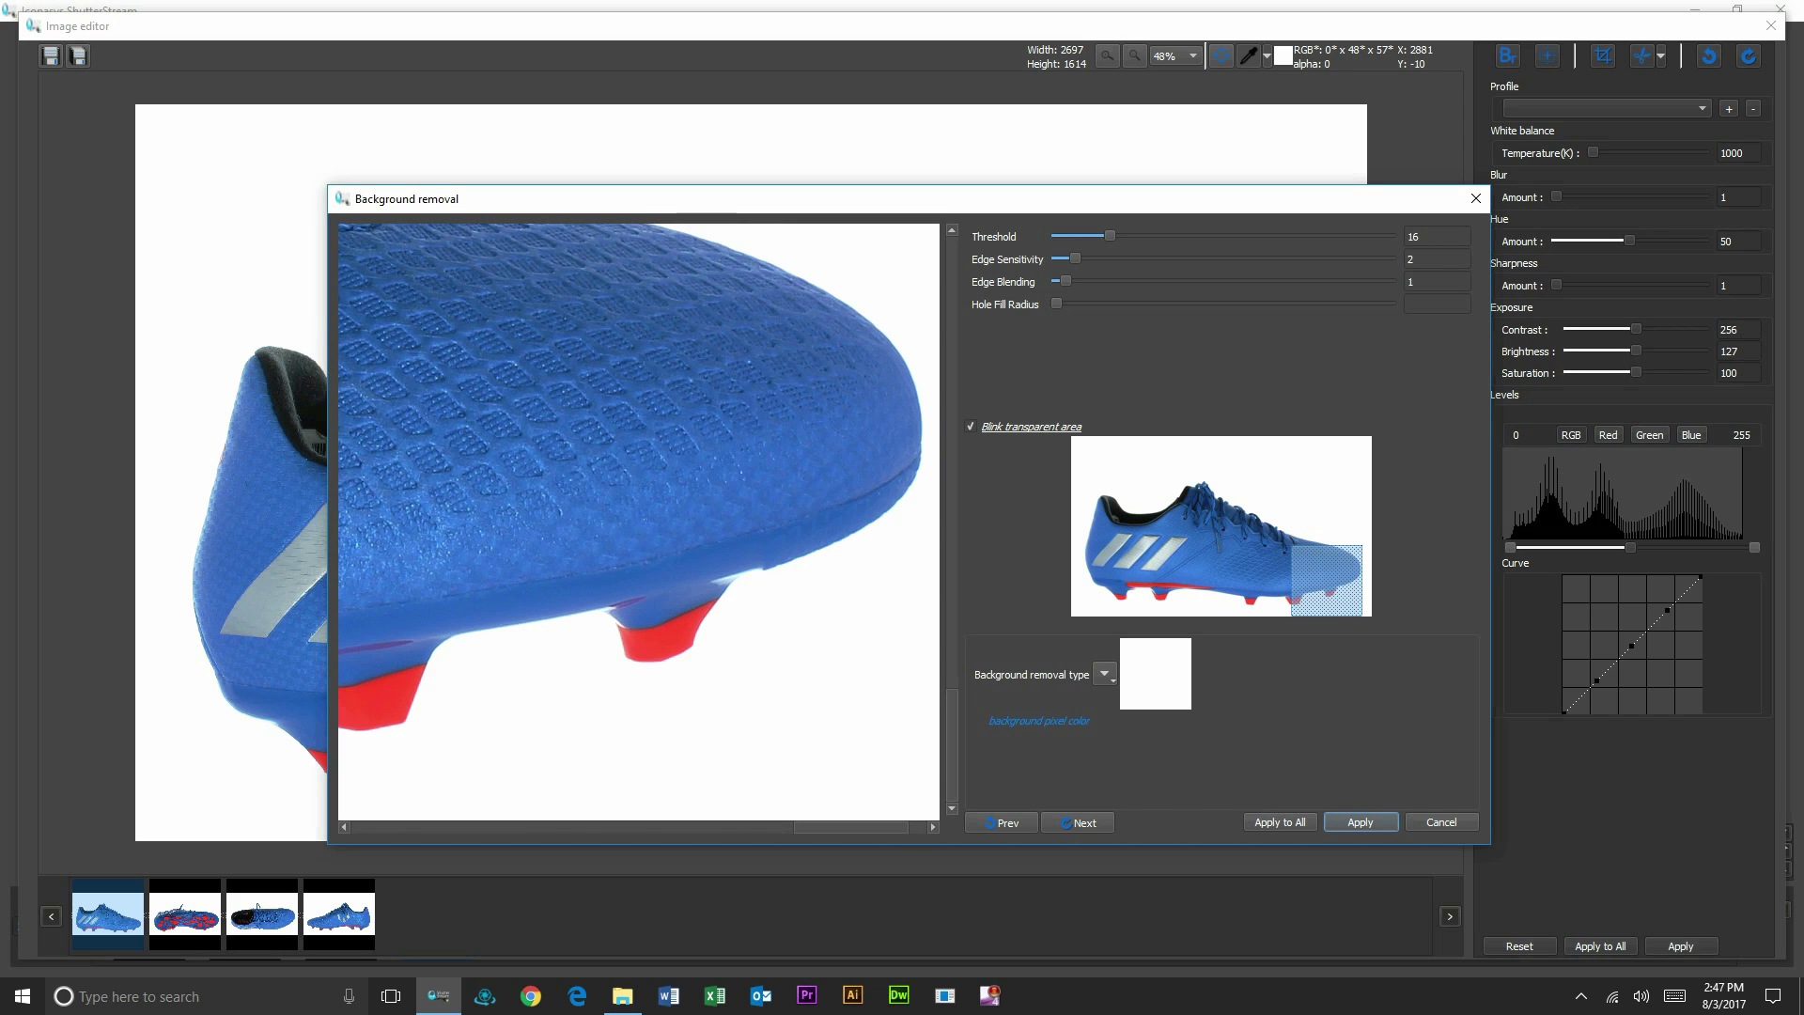
key(Left)
key(Left)
key(Left)
key(Left)
key(Left)
key(Left)
key(Left)
key(Right)
key(Right)
key(Right)
key(Right)
key(Right)
key(Right)
key(Right)
click(1279, 822)
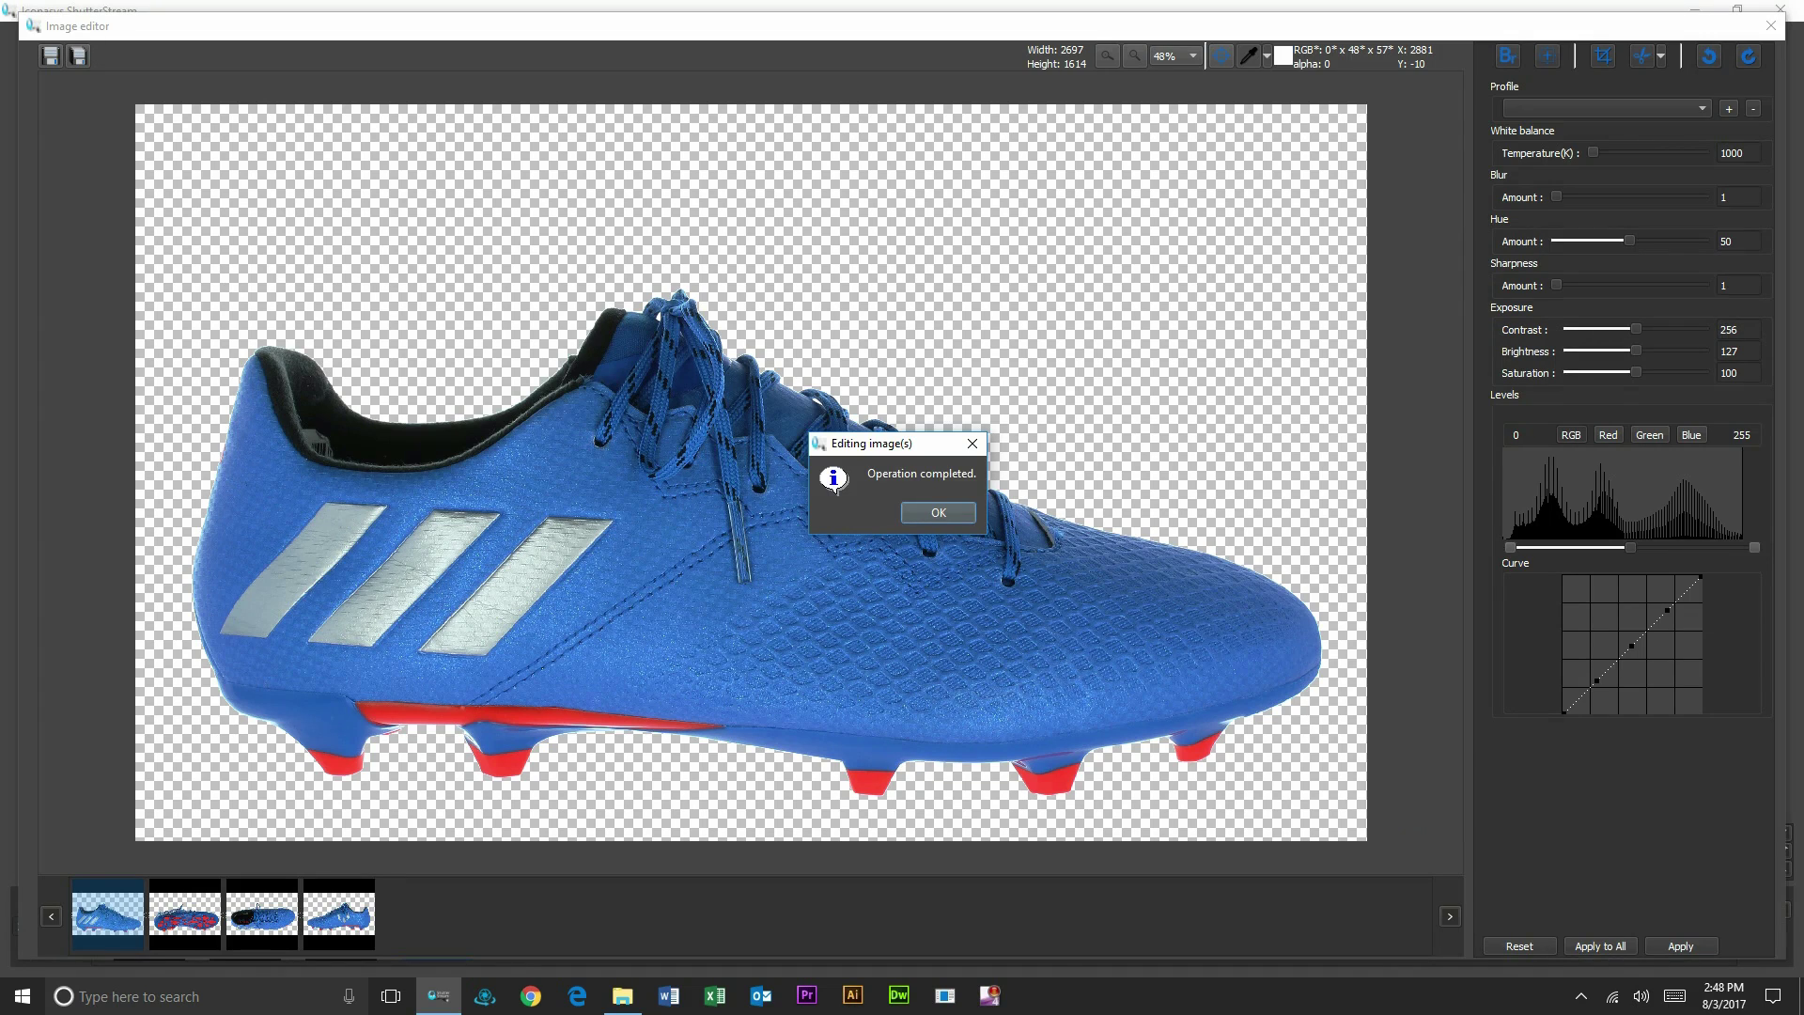
key(Return)
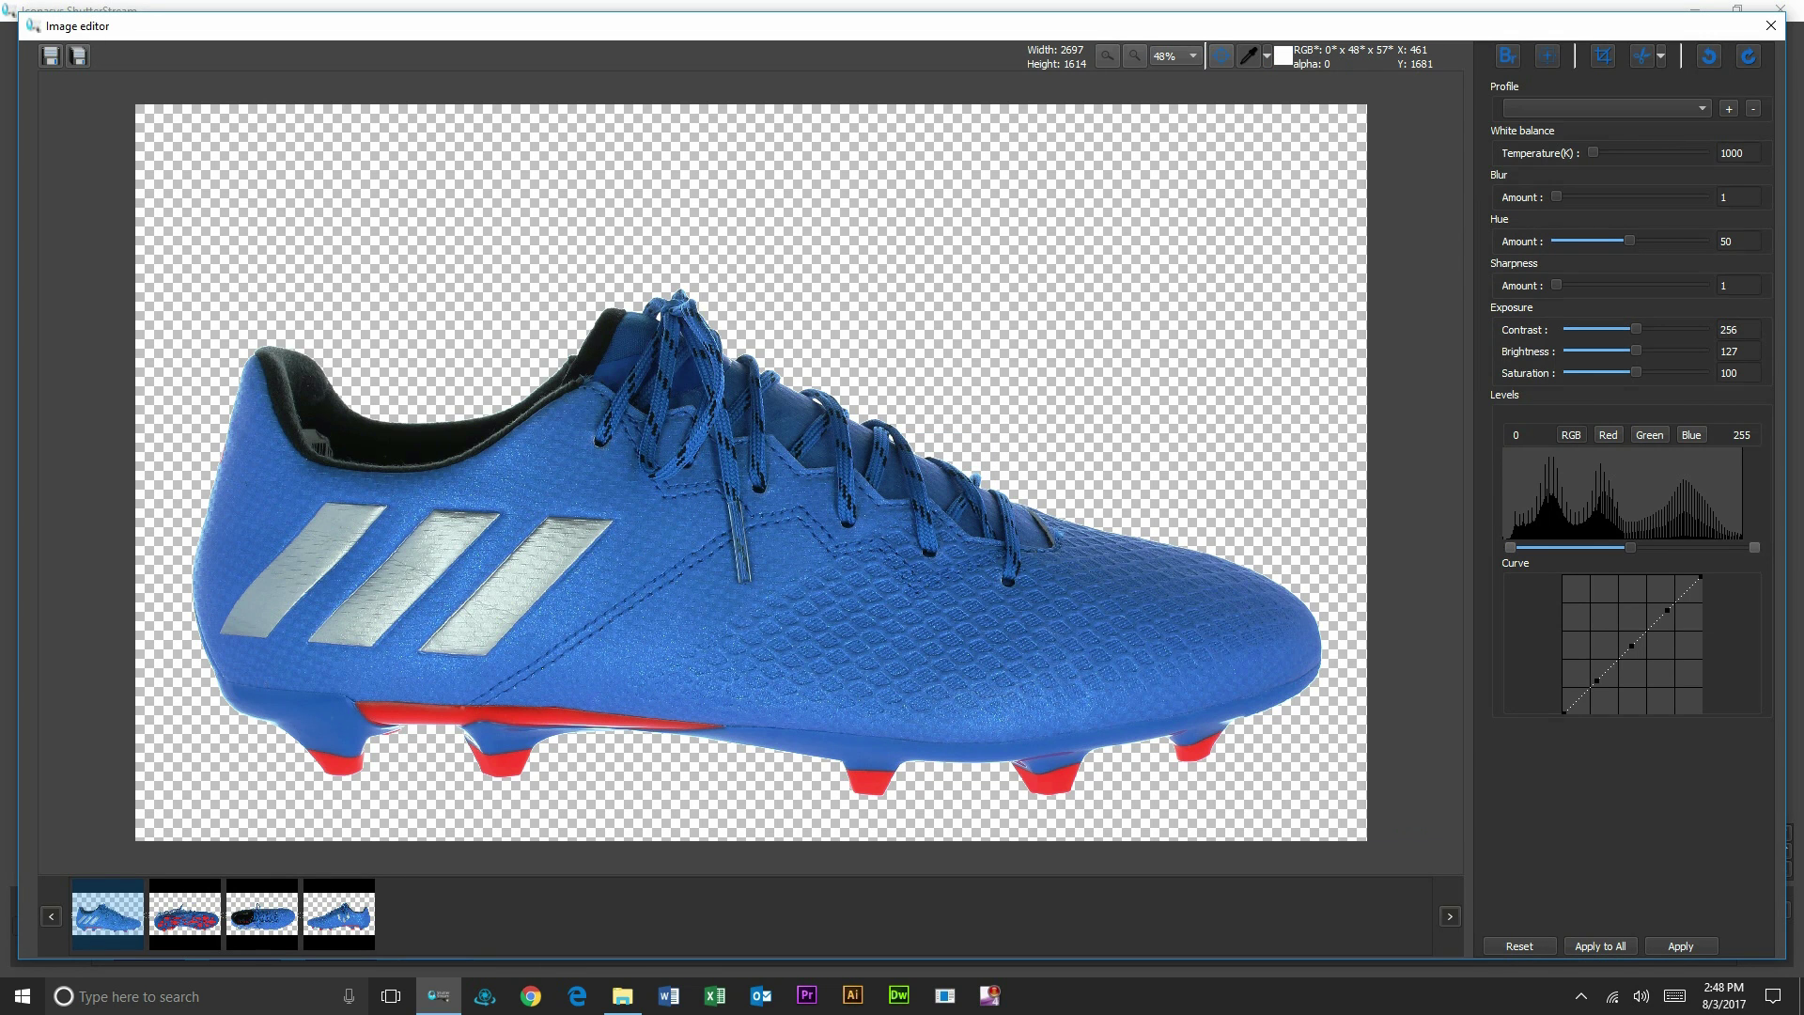
Step: Look through the remaining cut-out images of the sole, top and opposite side
key(Right)
key(Right)
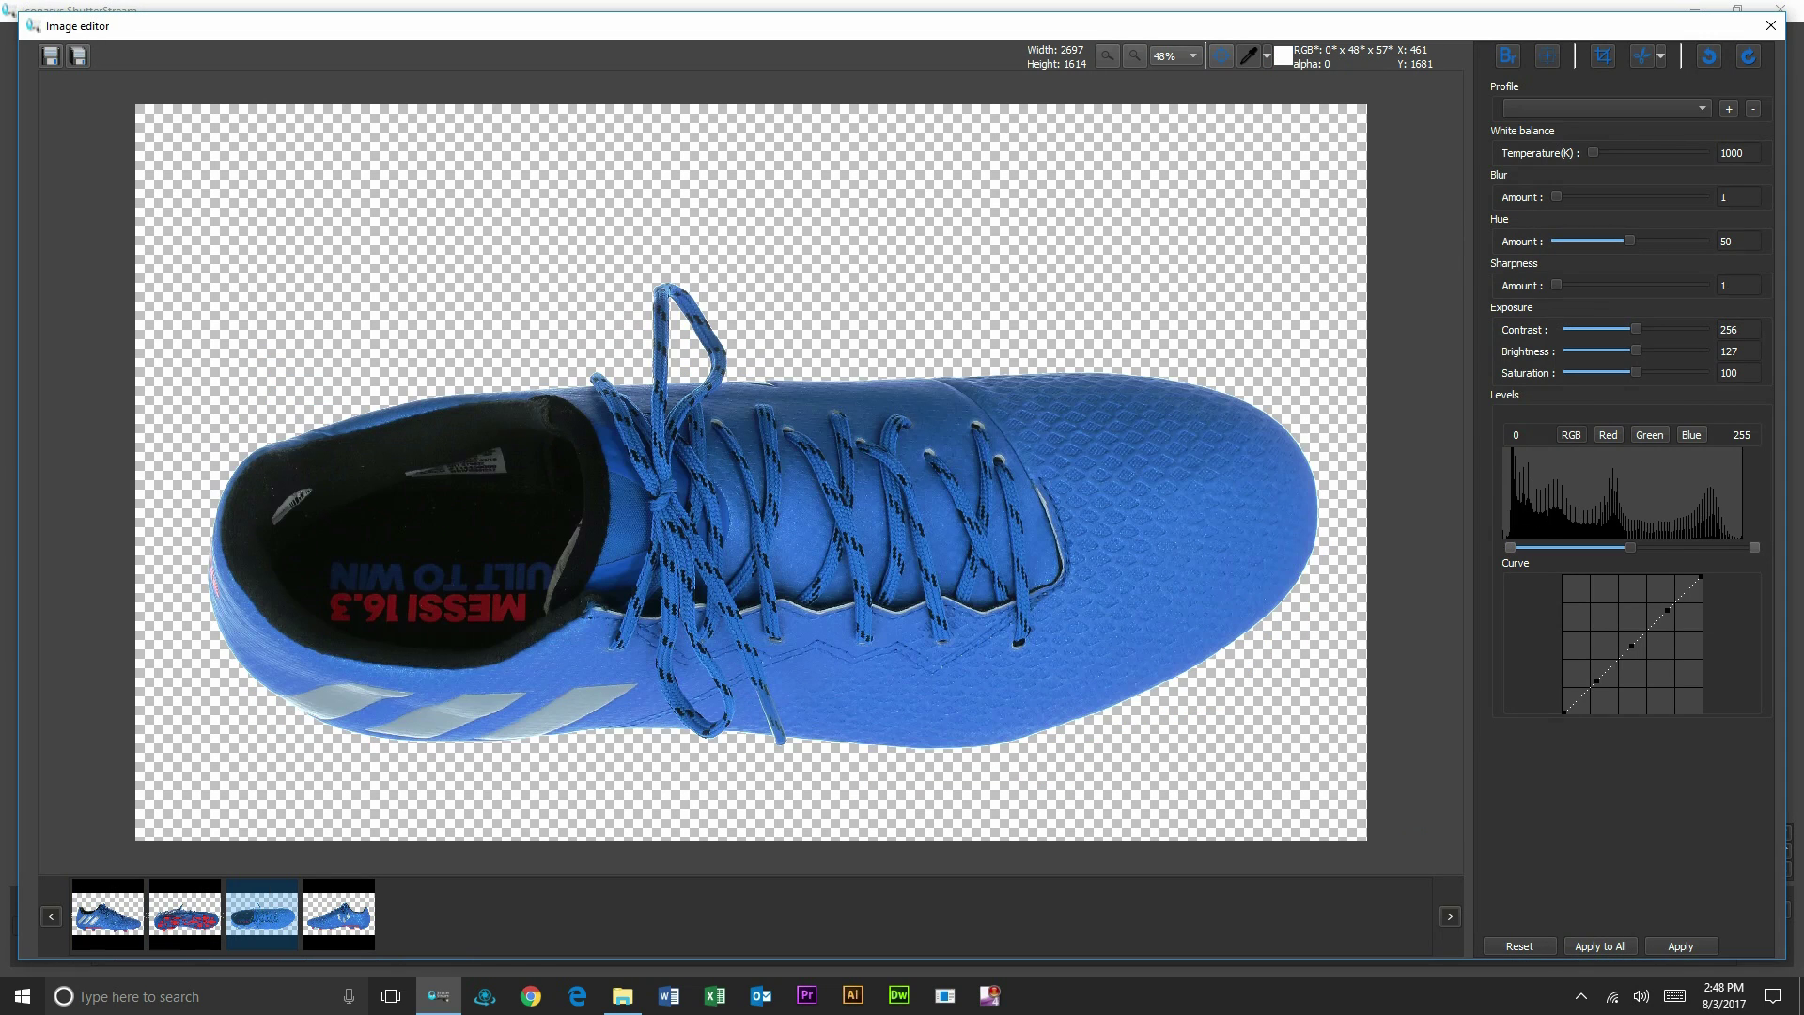
key(Right)
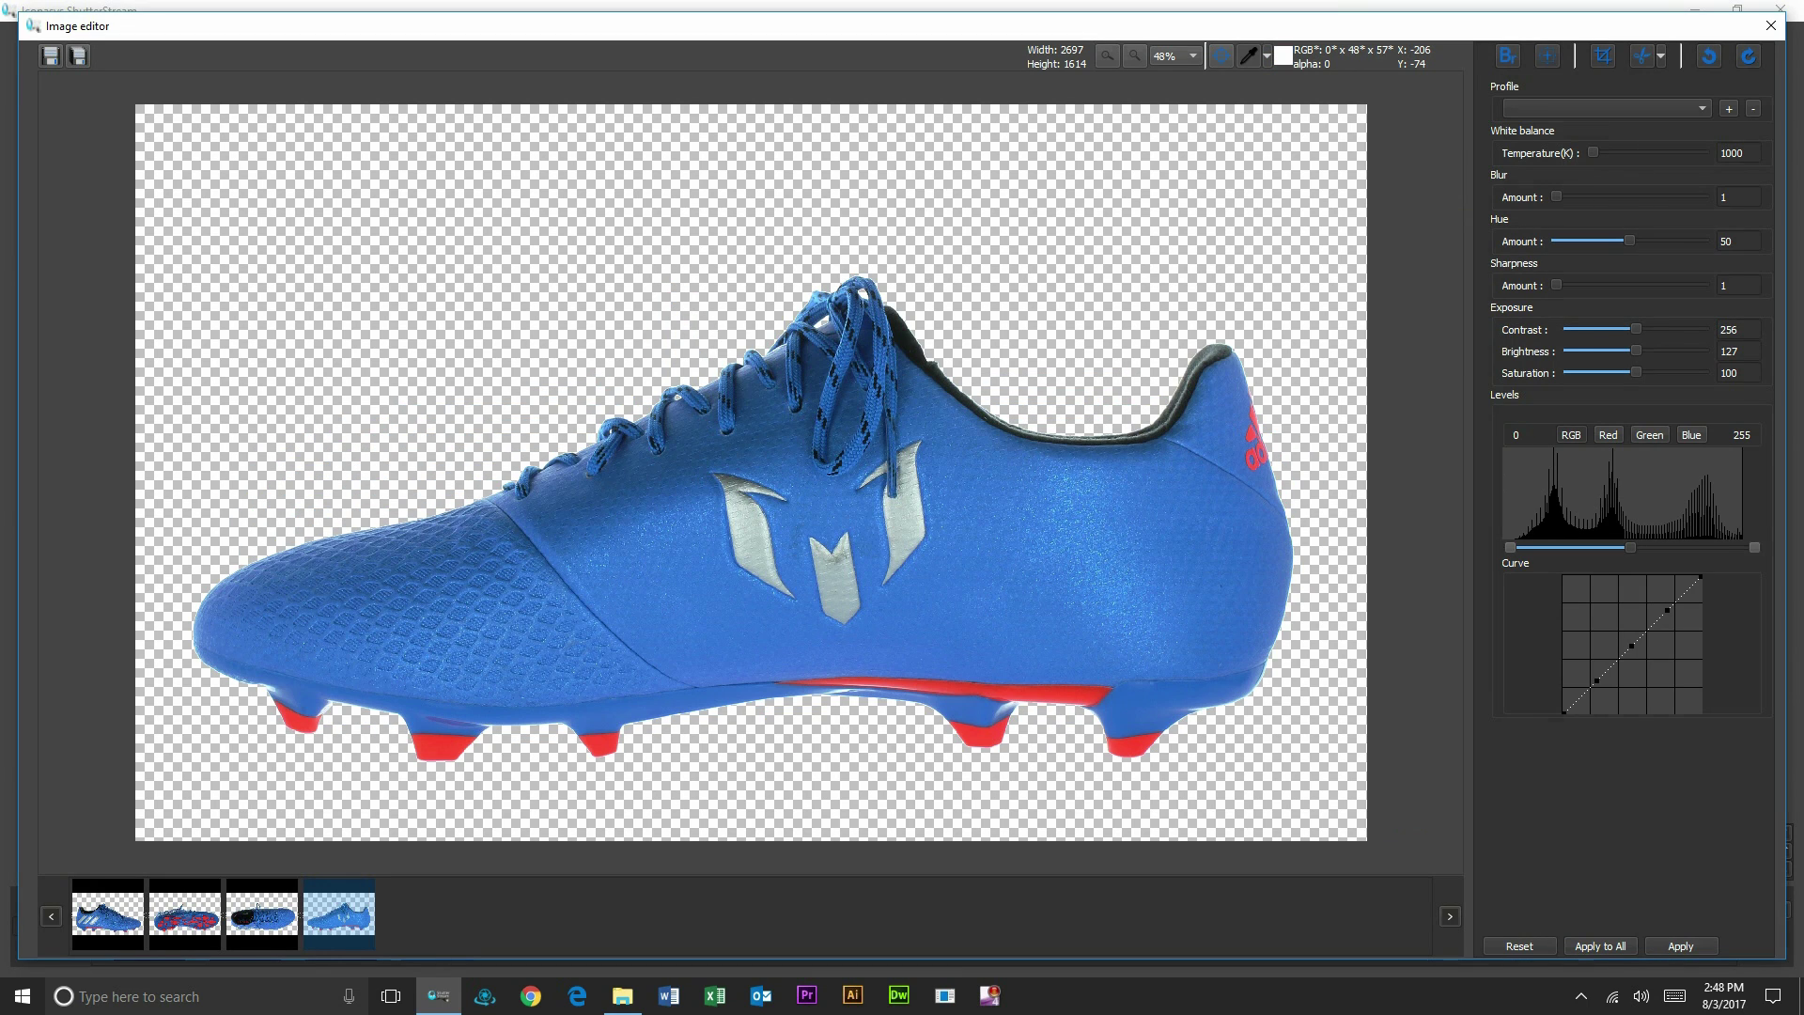
click(78, 56)
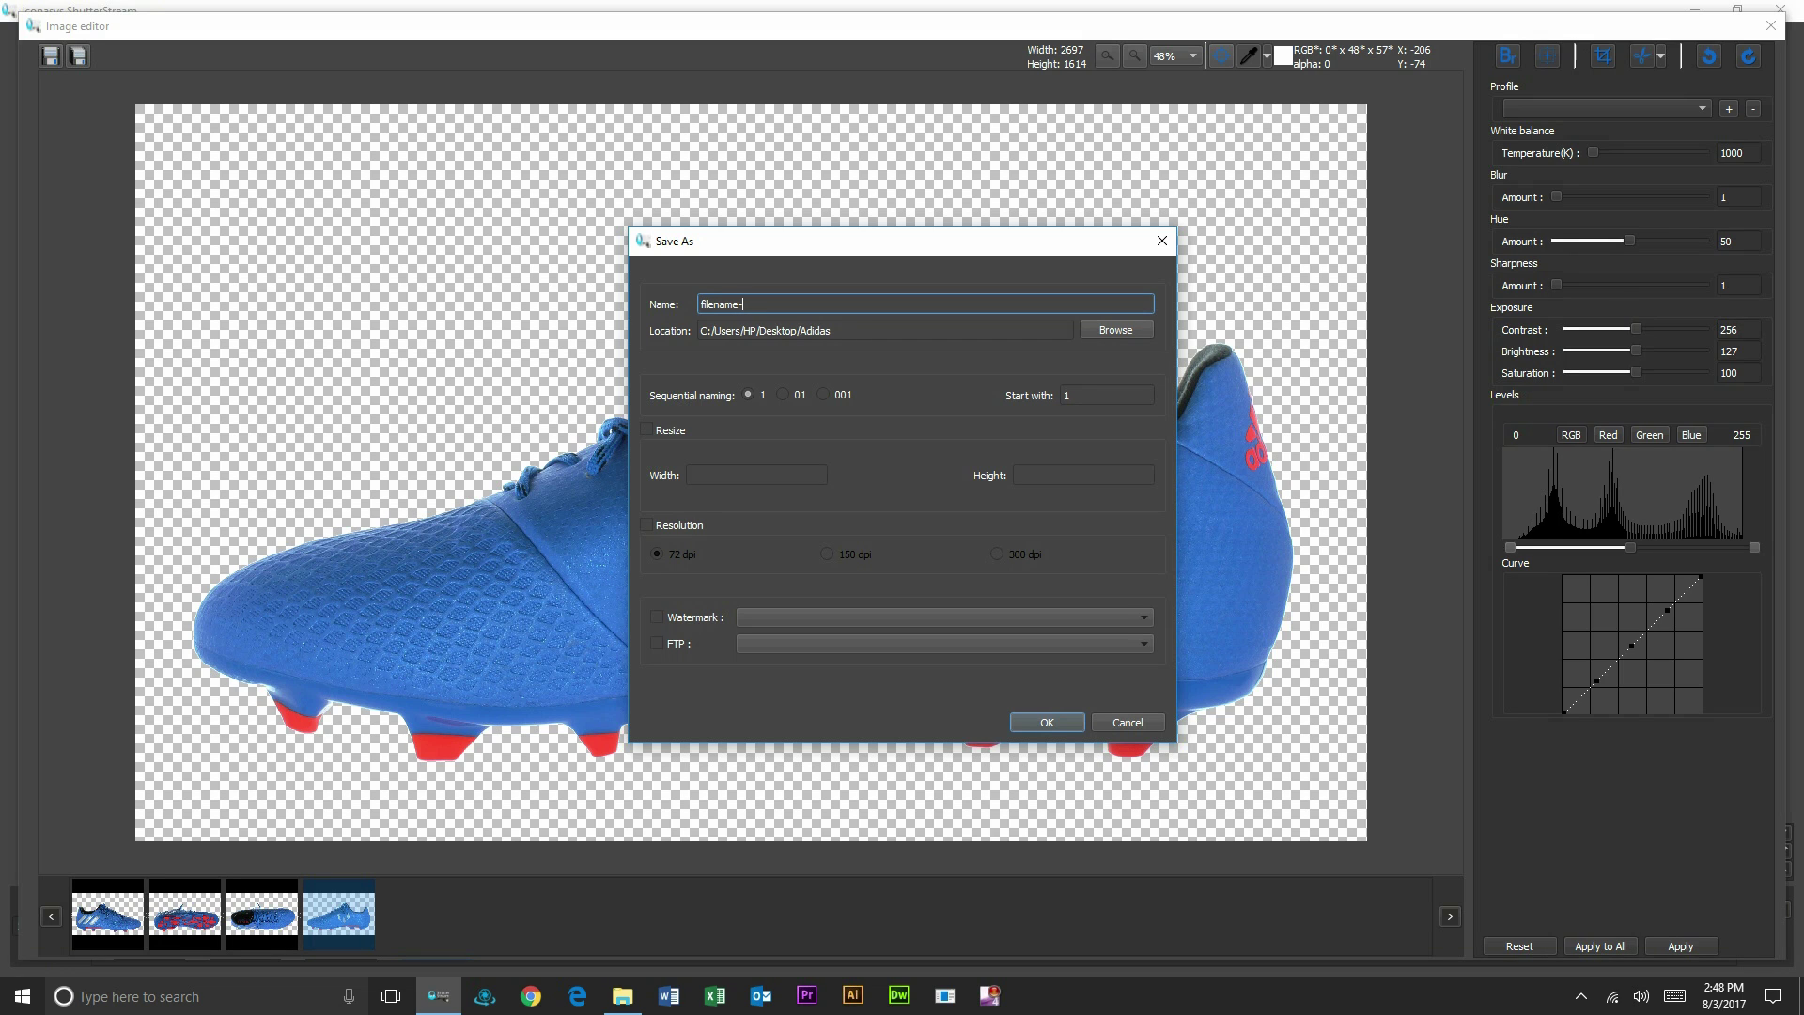
key(Tab)
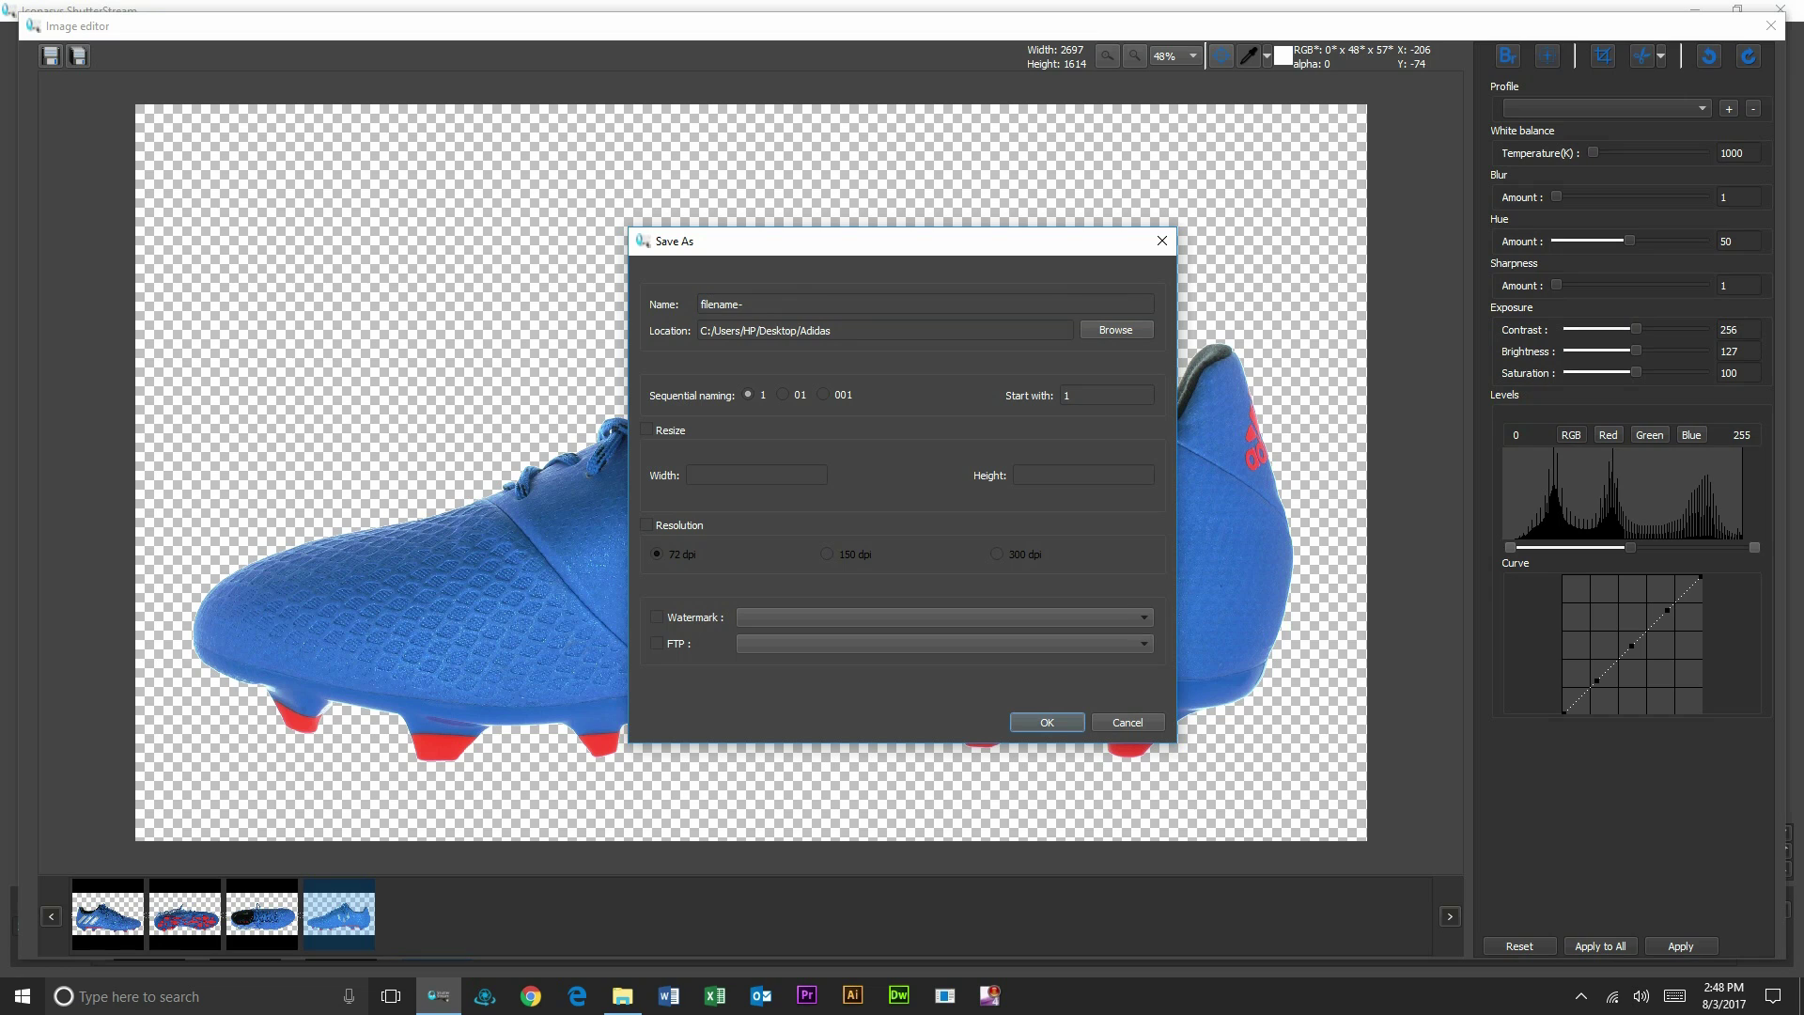
click(755, 474)
text(15000)
click(1128, 723)
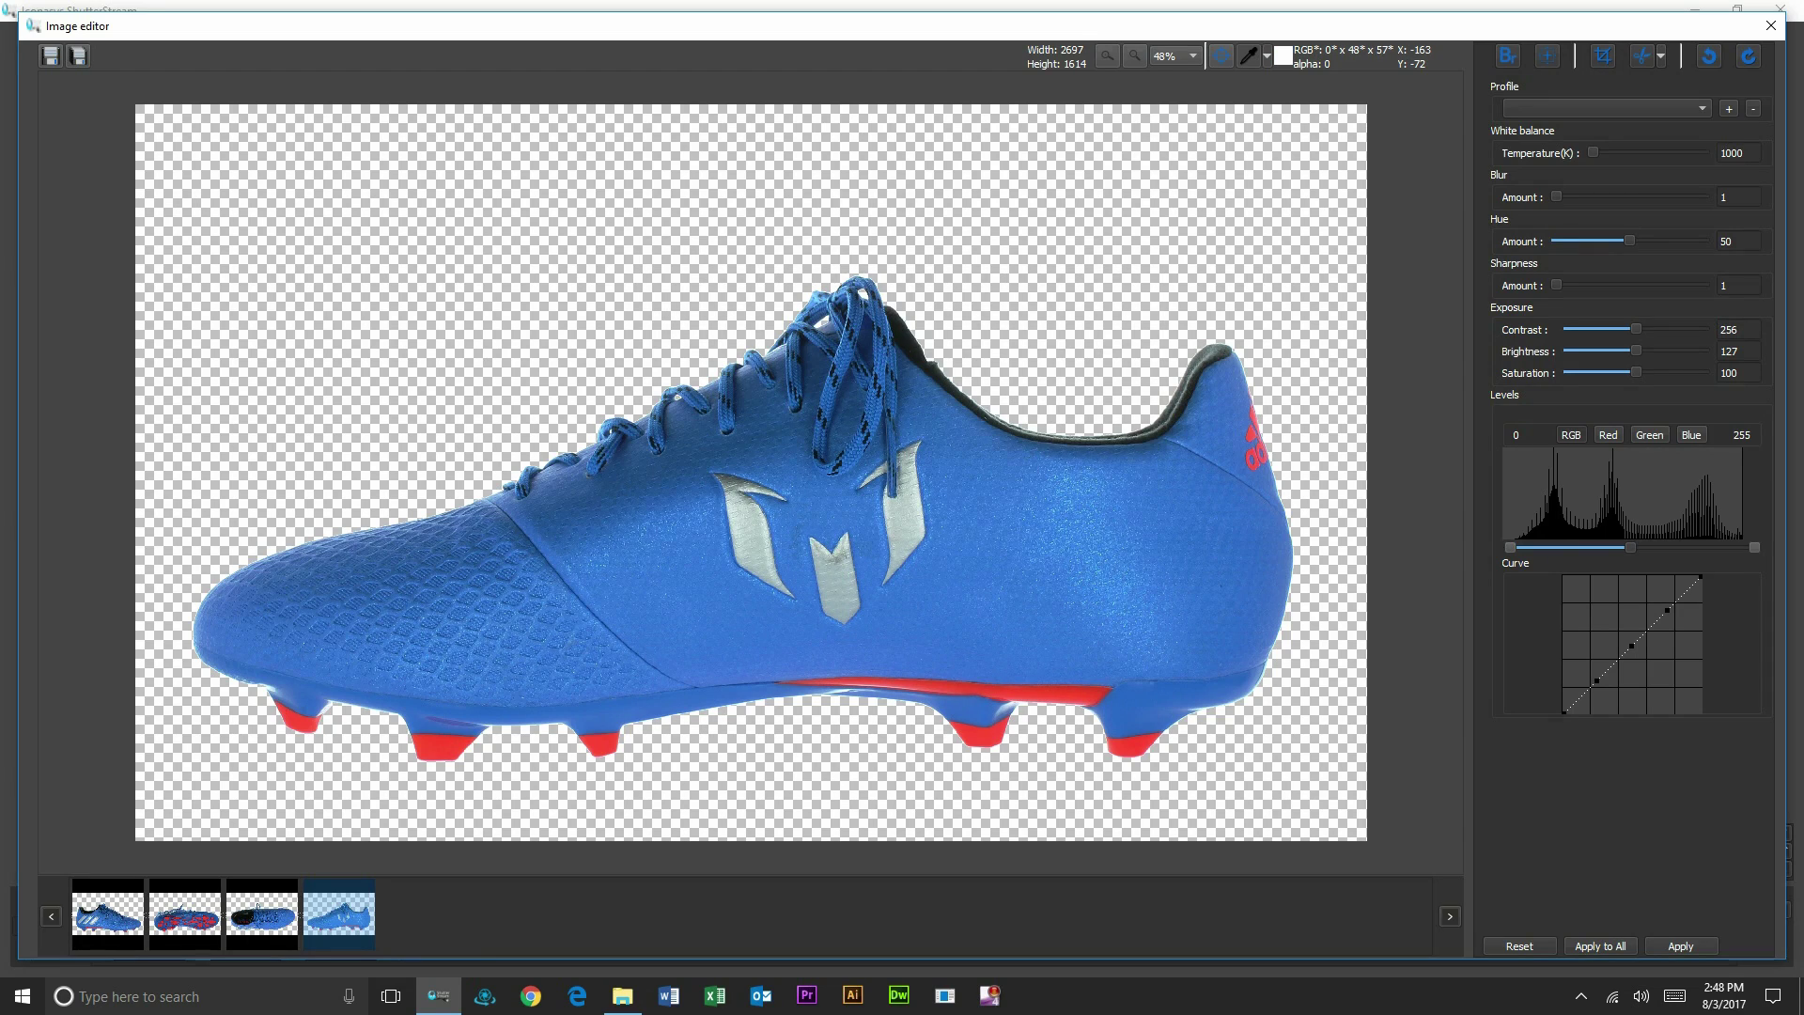
Step: Start a dynamic save of the images and load the miketest save profile
click(79, 57)
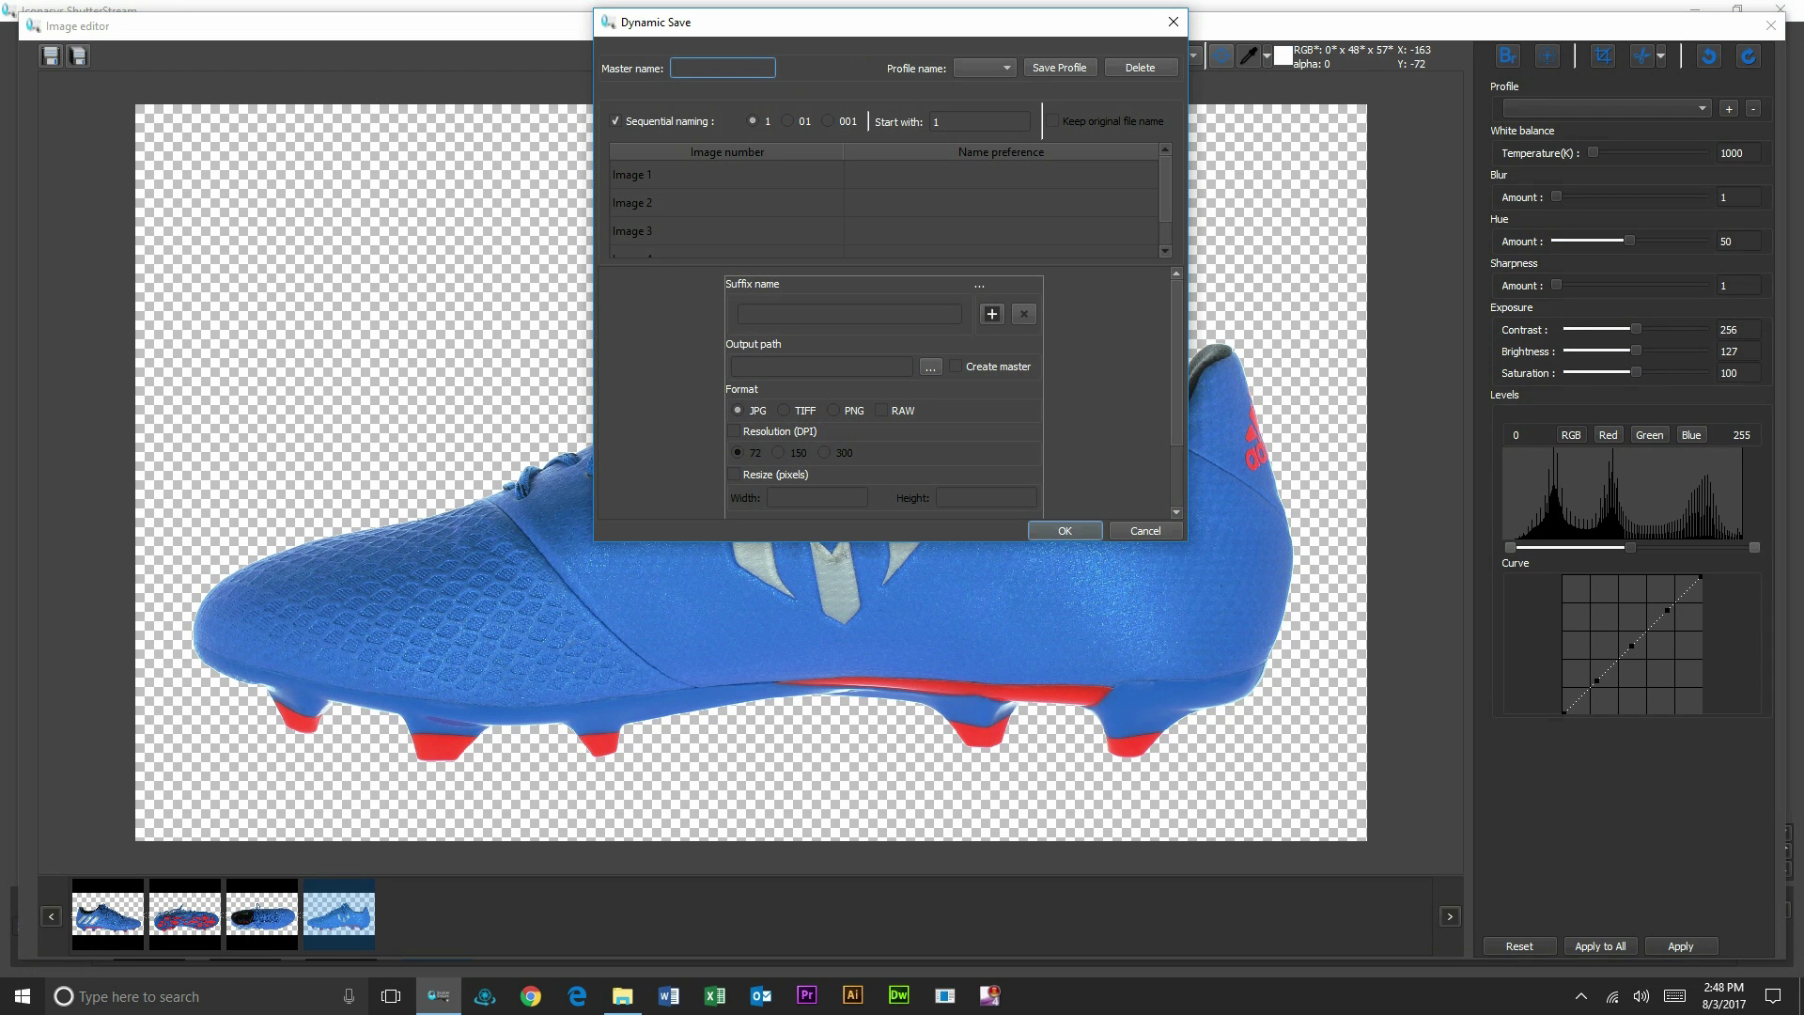
text(Football)
text(-CL)
text(leat-)
click(985, 68)
click(983, 88)
click(984, 68)
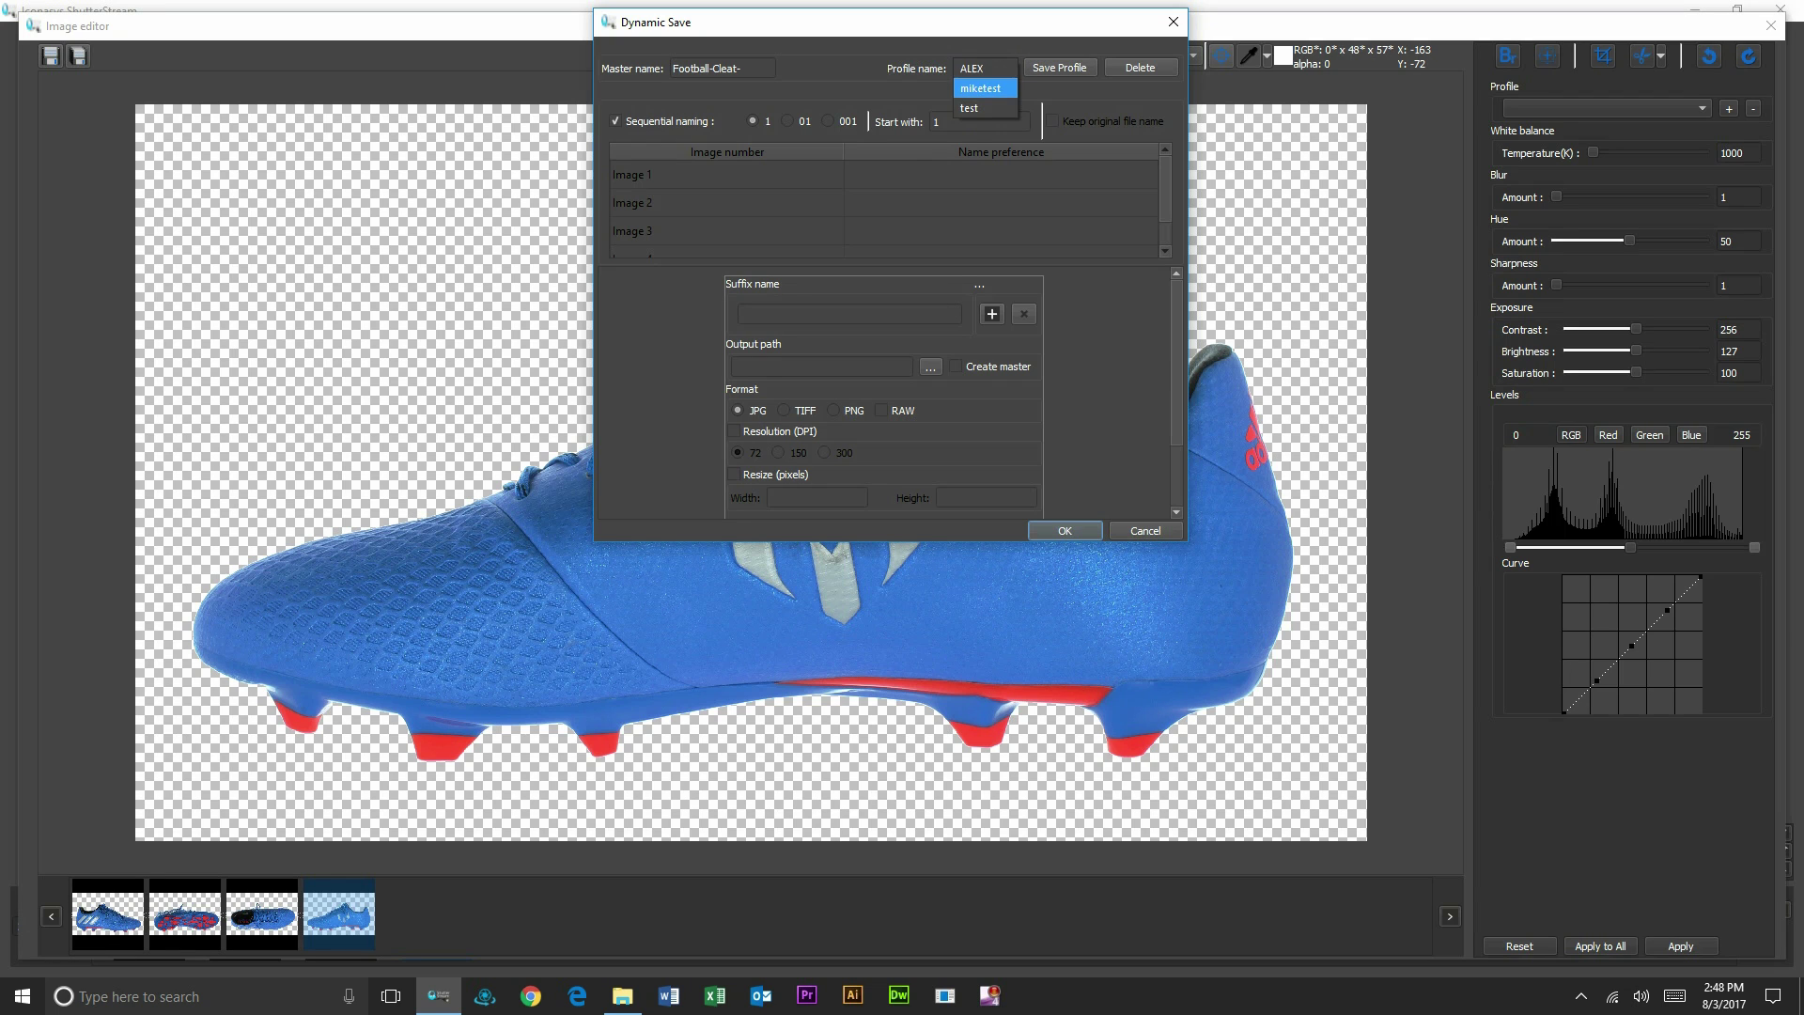
click(984, 88)
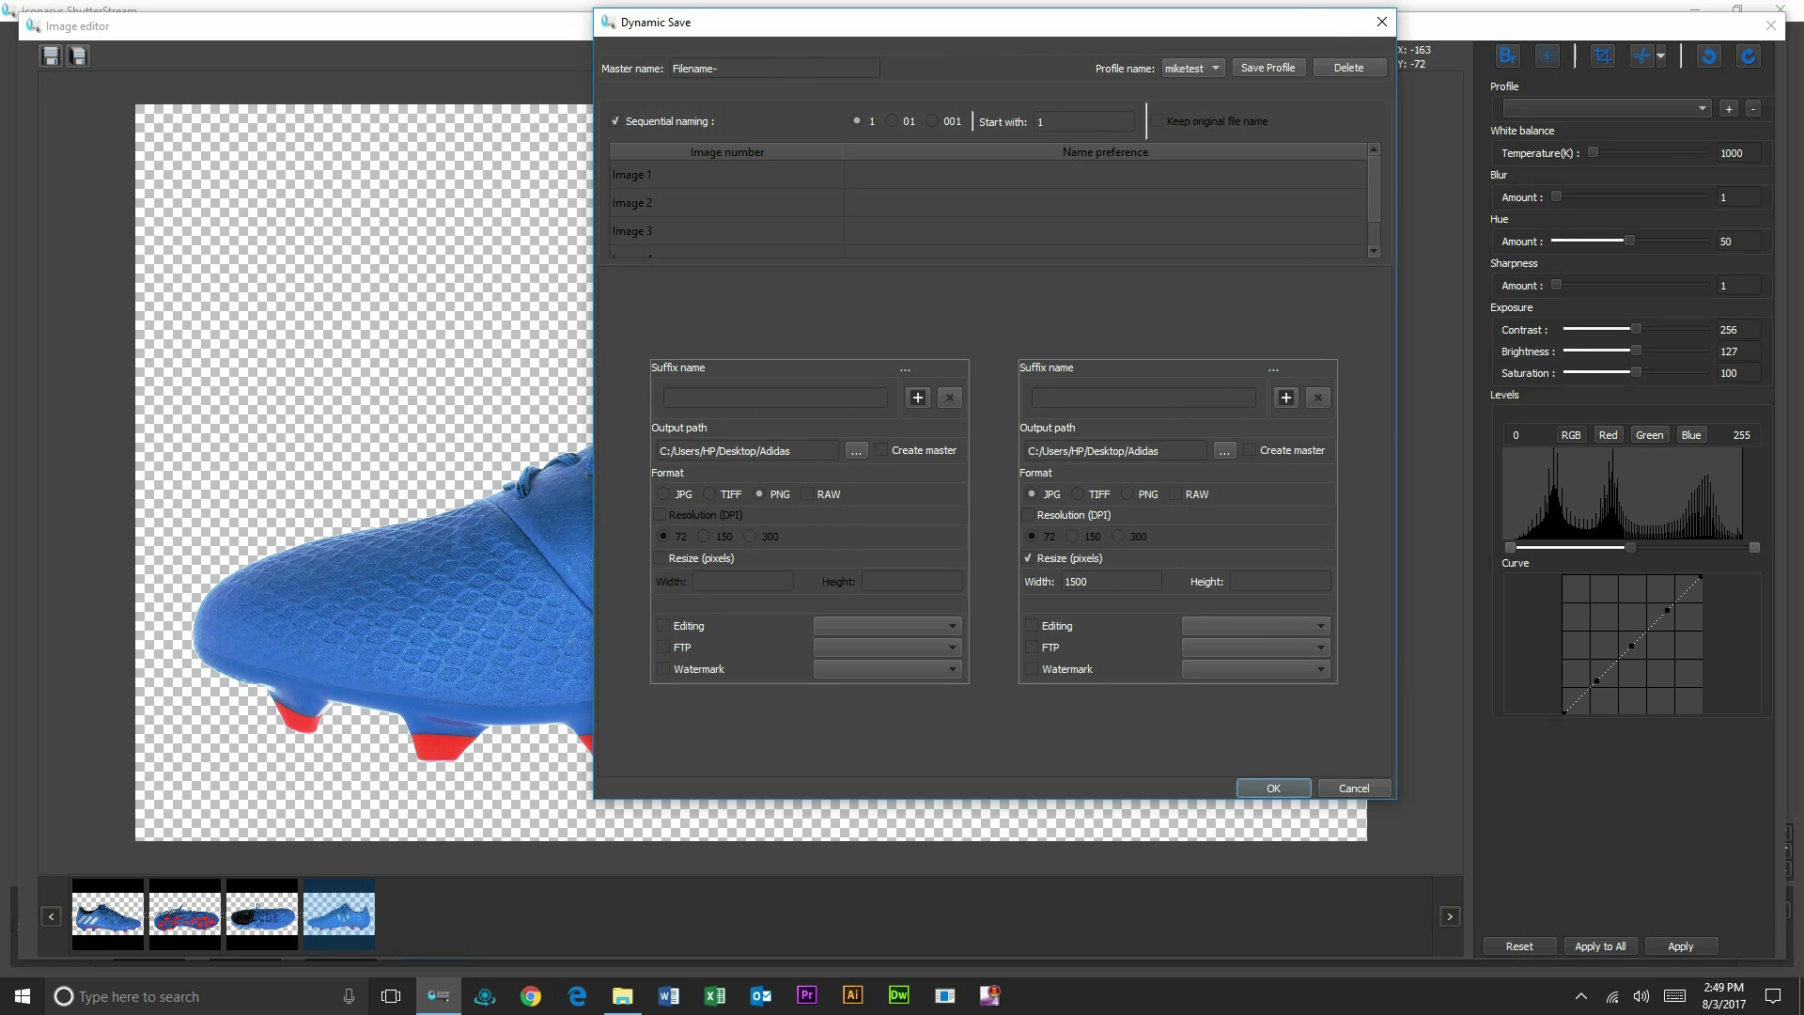
Step: Set the master name to Football-Cleat- and save the images to the Adidas folder, accepting possible overwrites
double_click(1076, 581)
triple_click(695, 69)
text(Football-Cleat-)
key(Return)
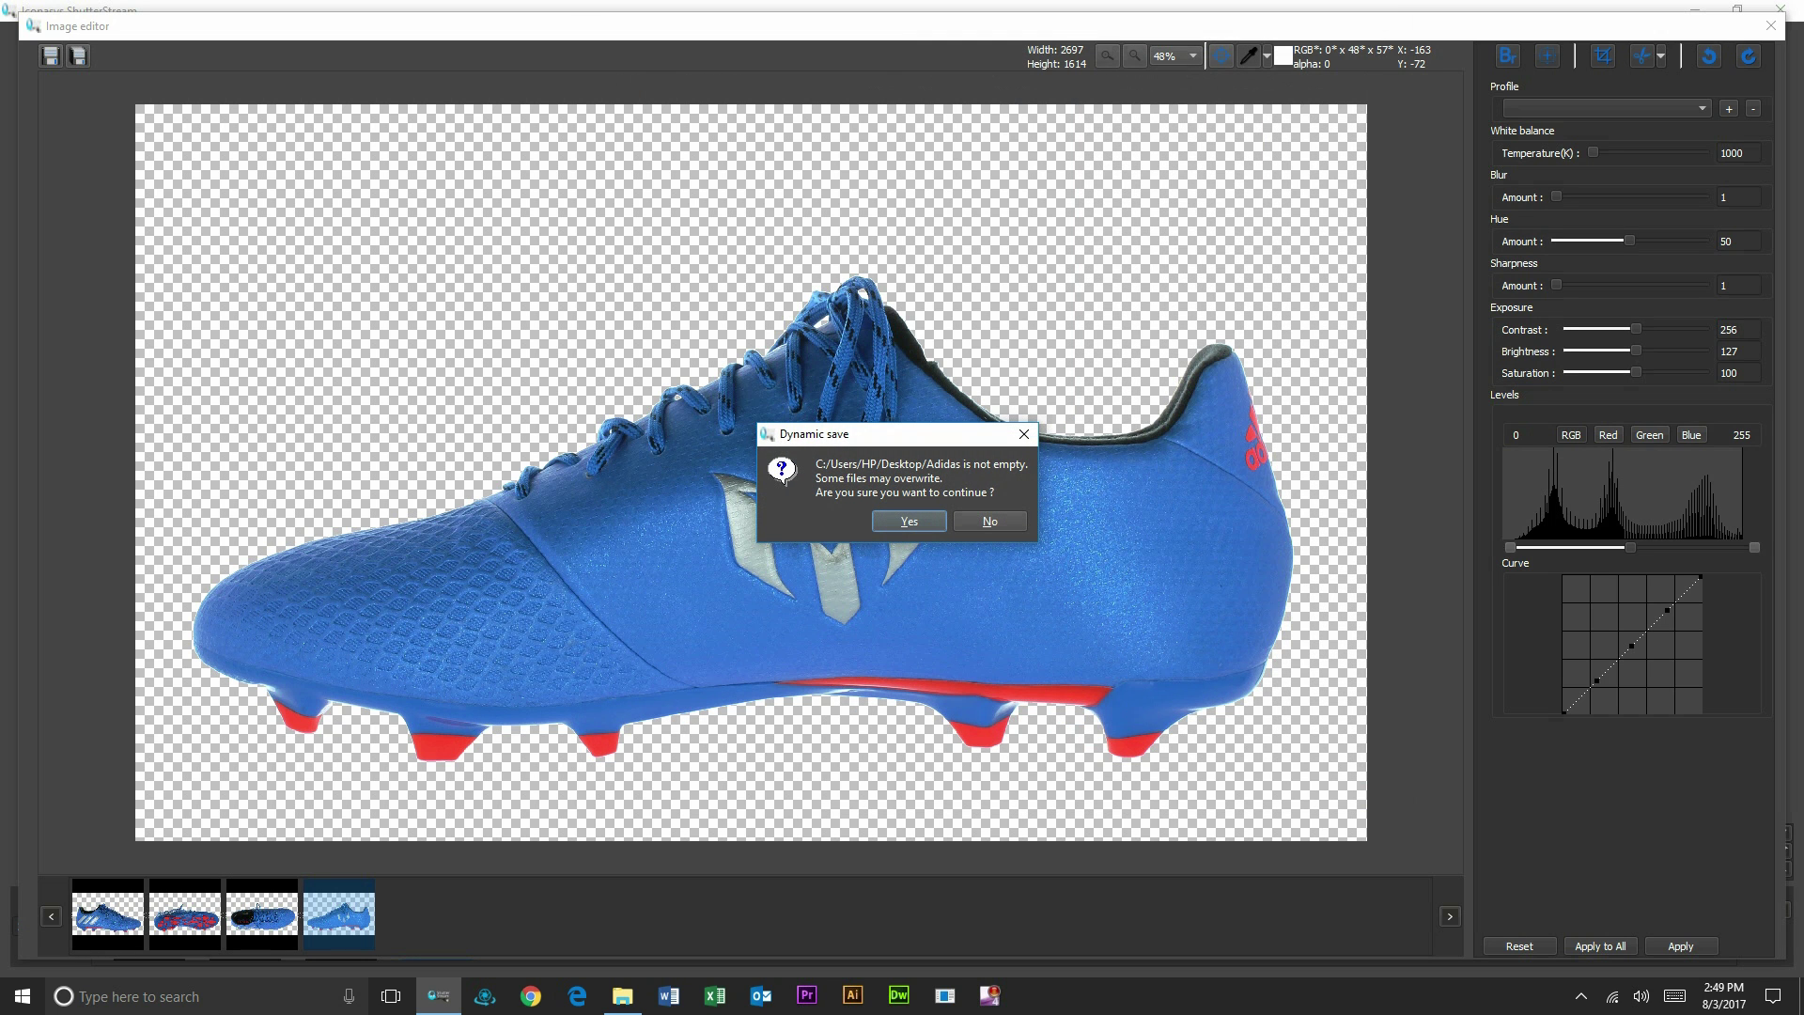
key(Return)
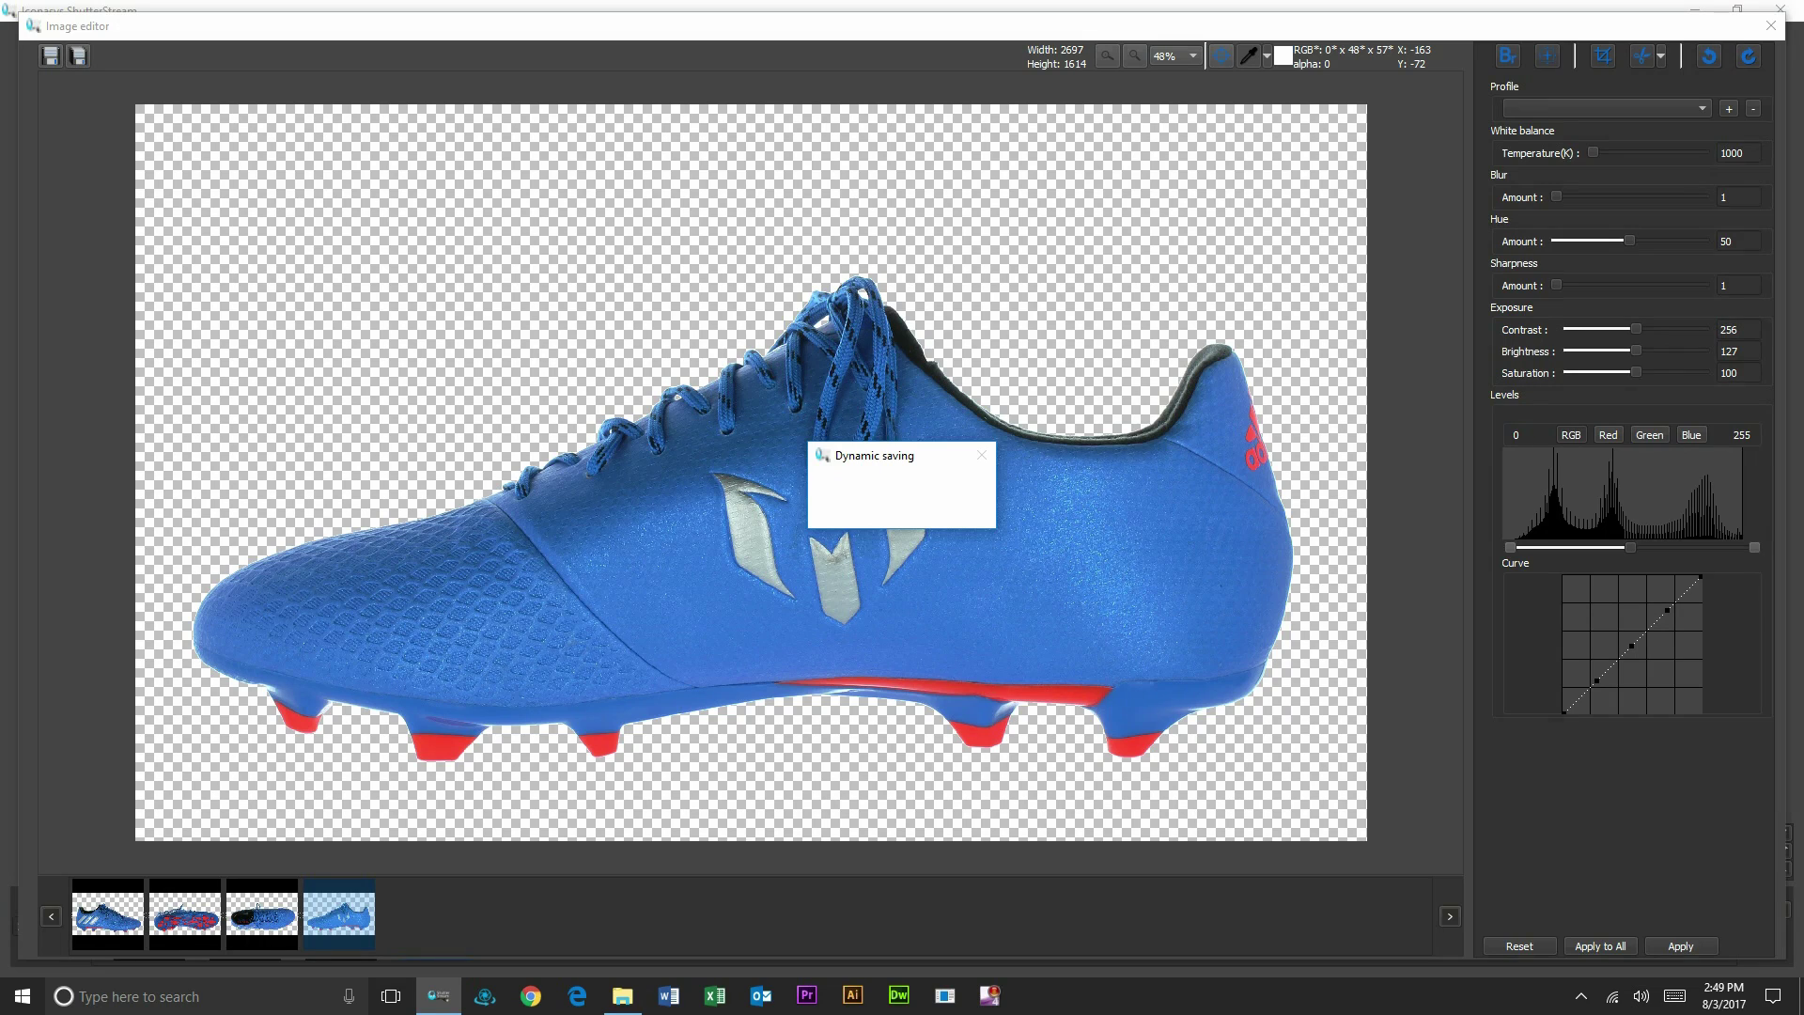
Step: Switch to File Explorer, open the Adidas folder on the desktop and view Football-Cleat-1.jpg
mouse_move(622, 995)
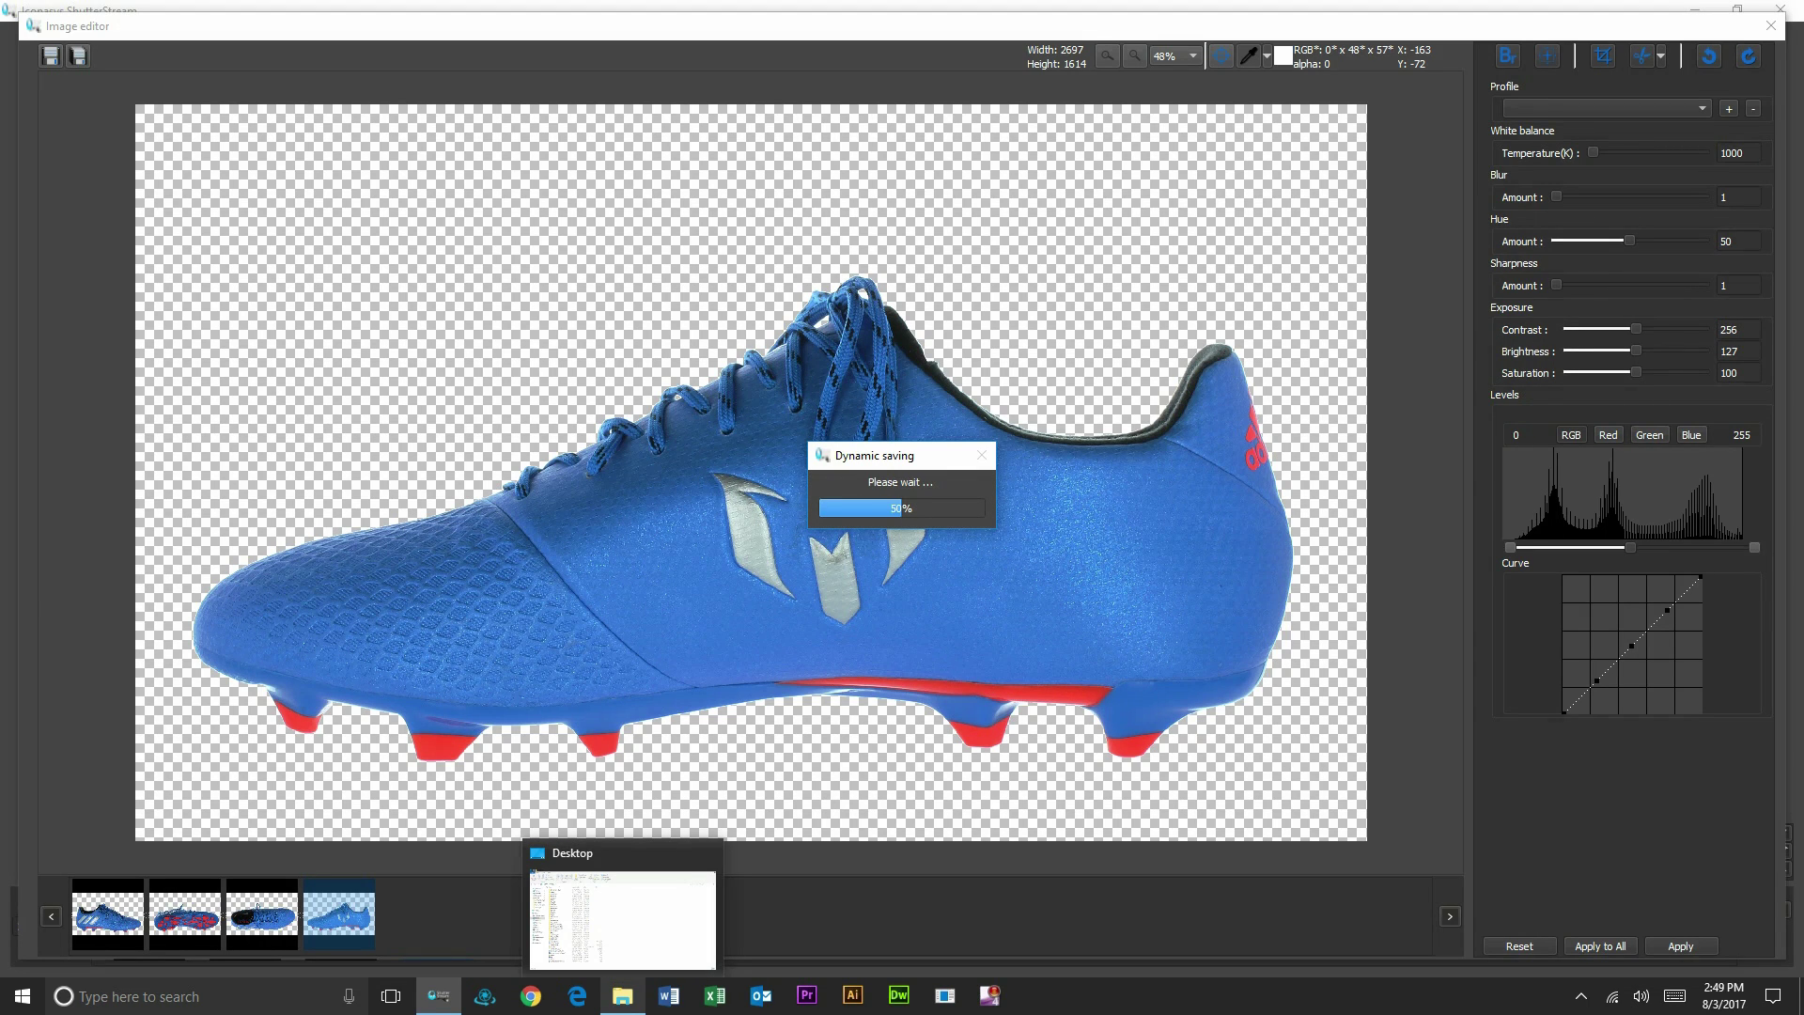
click(622, 996)
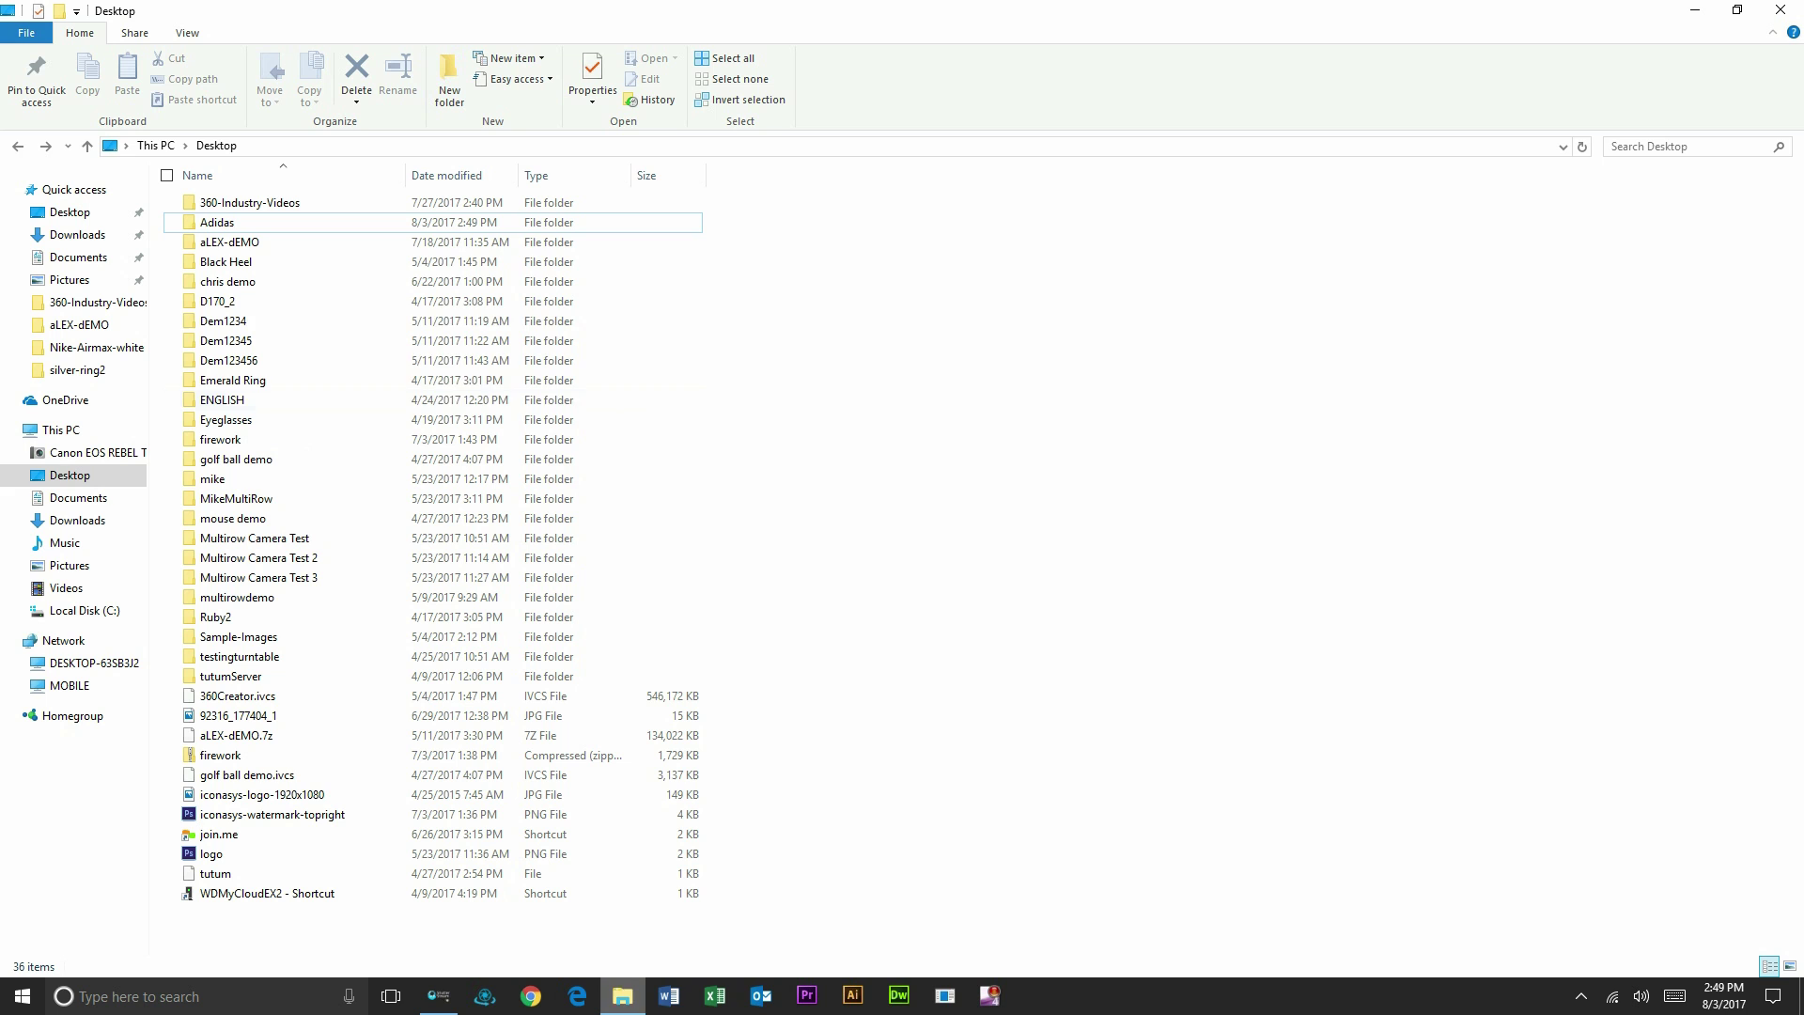
double_click(226, 221)
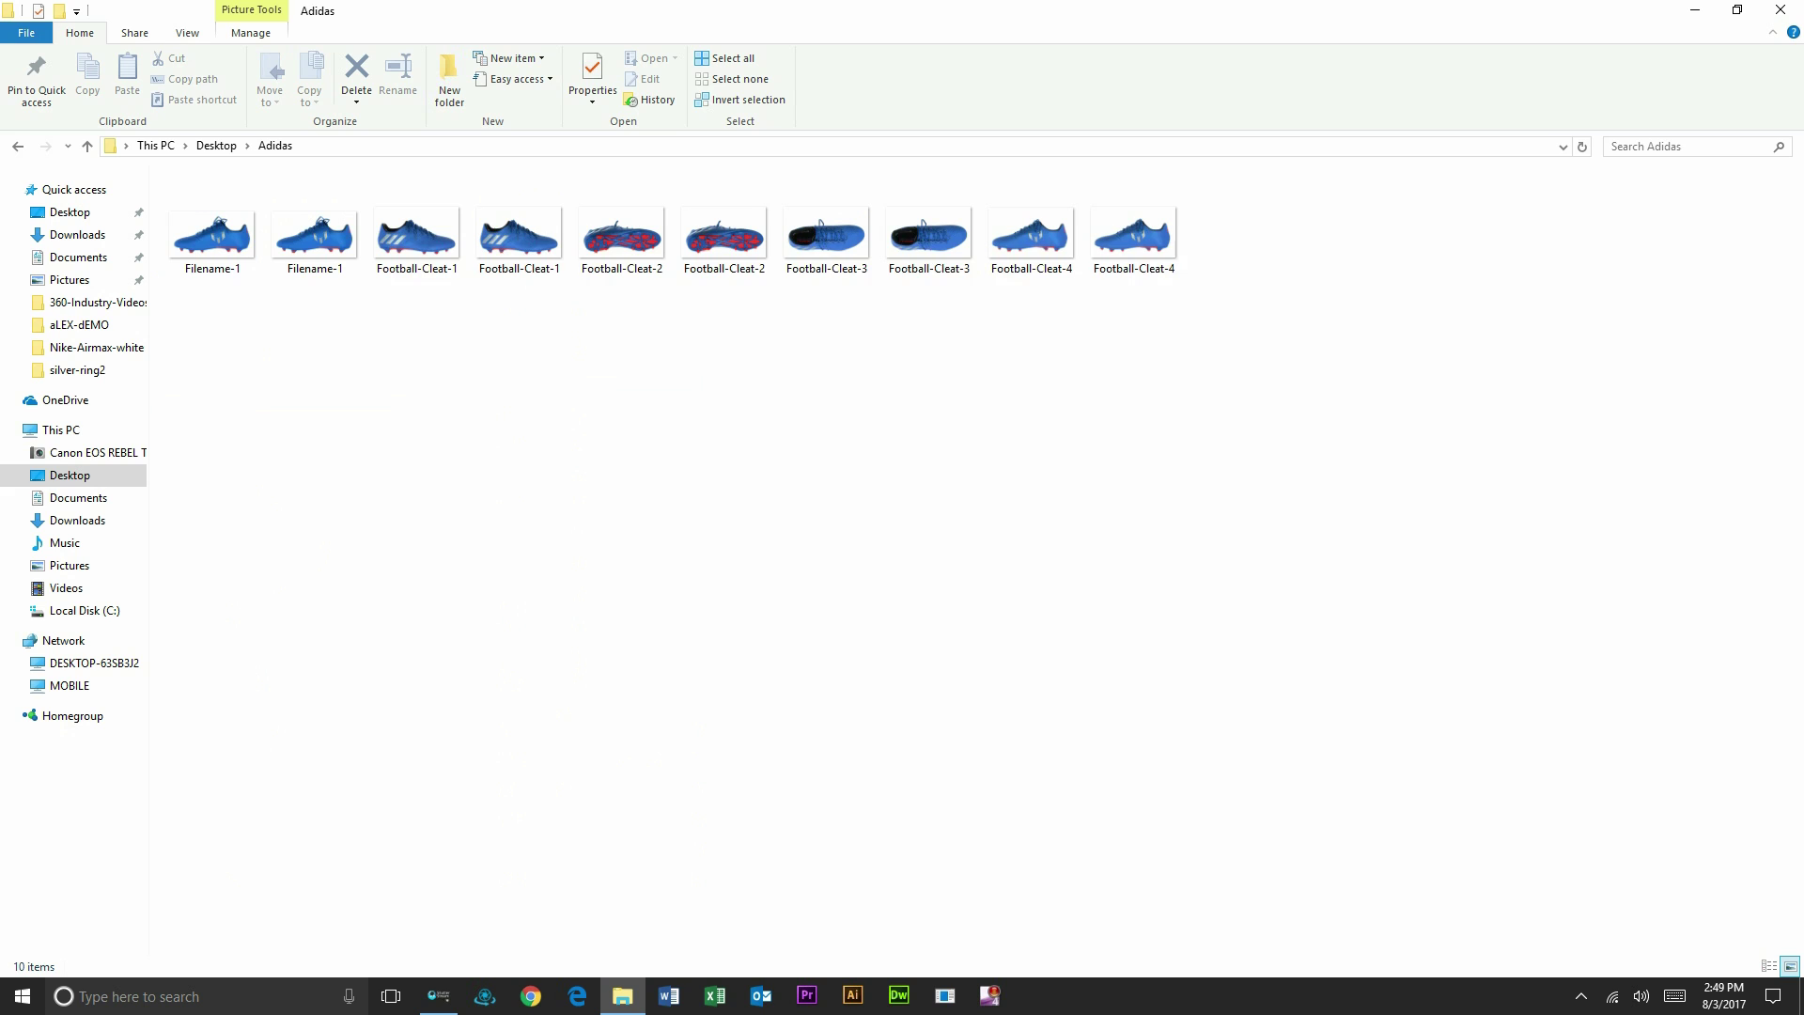
click(417, 209)
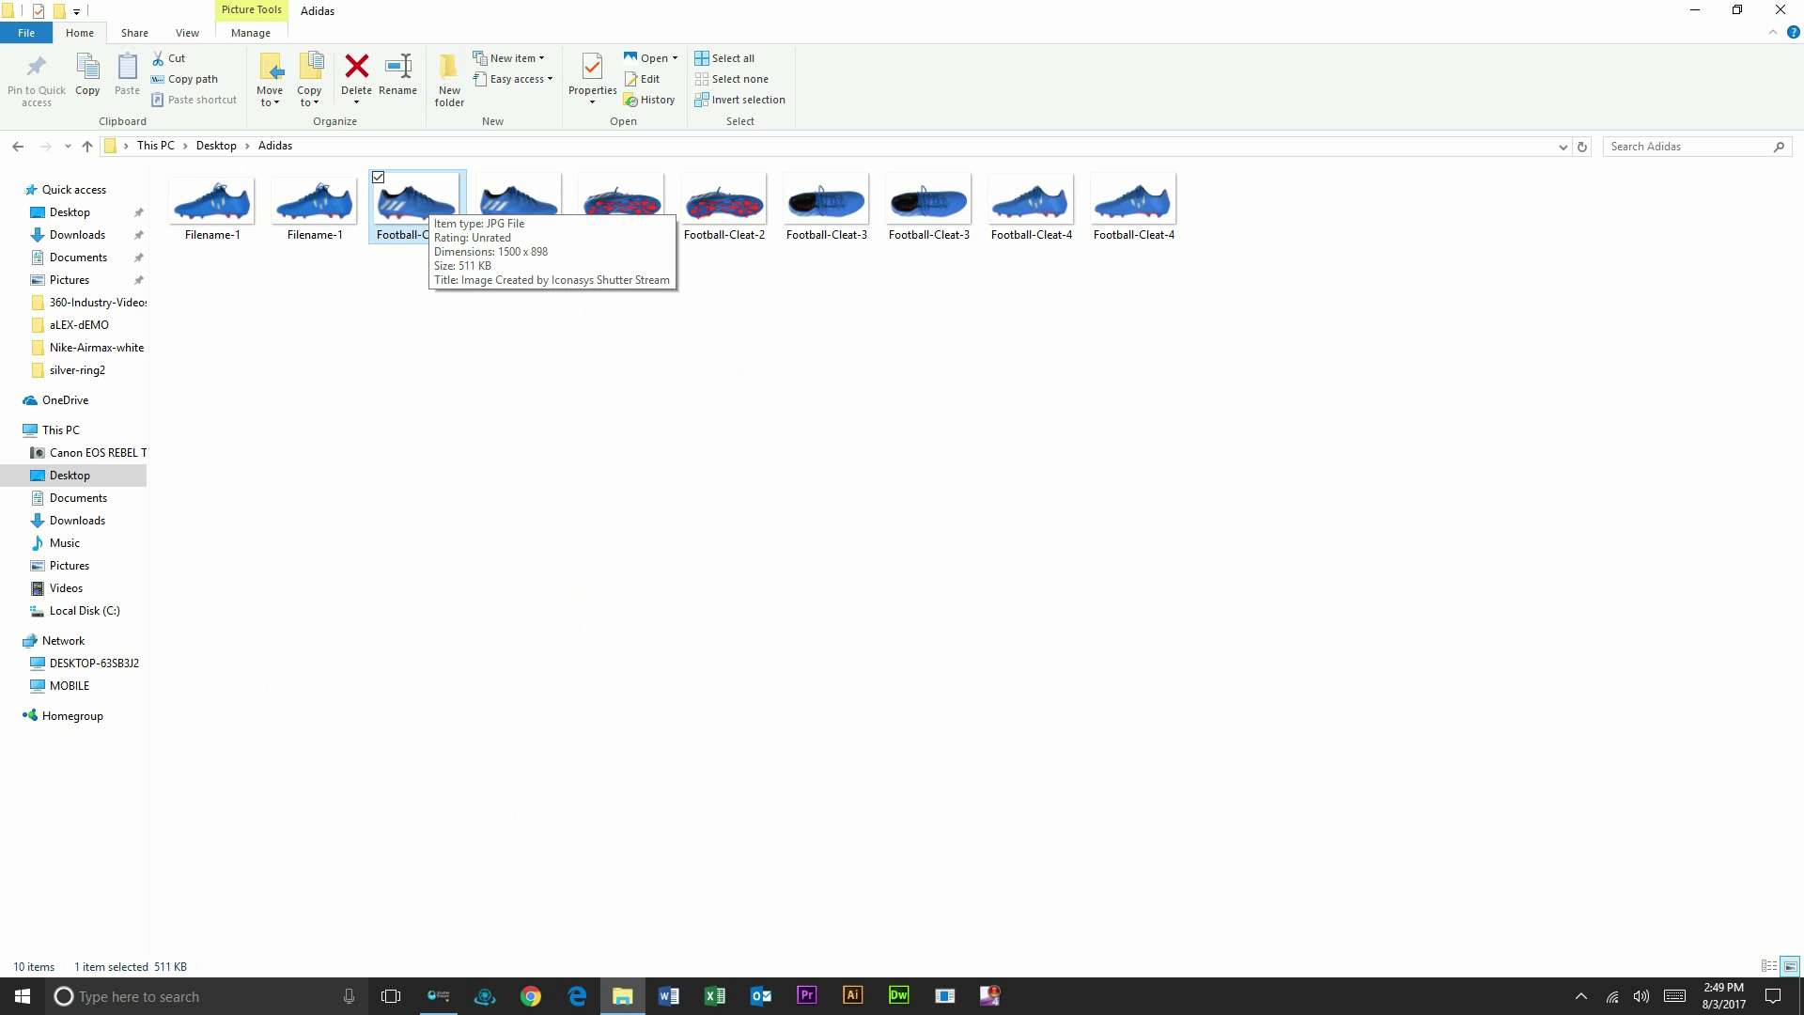
double_click(416, 202)
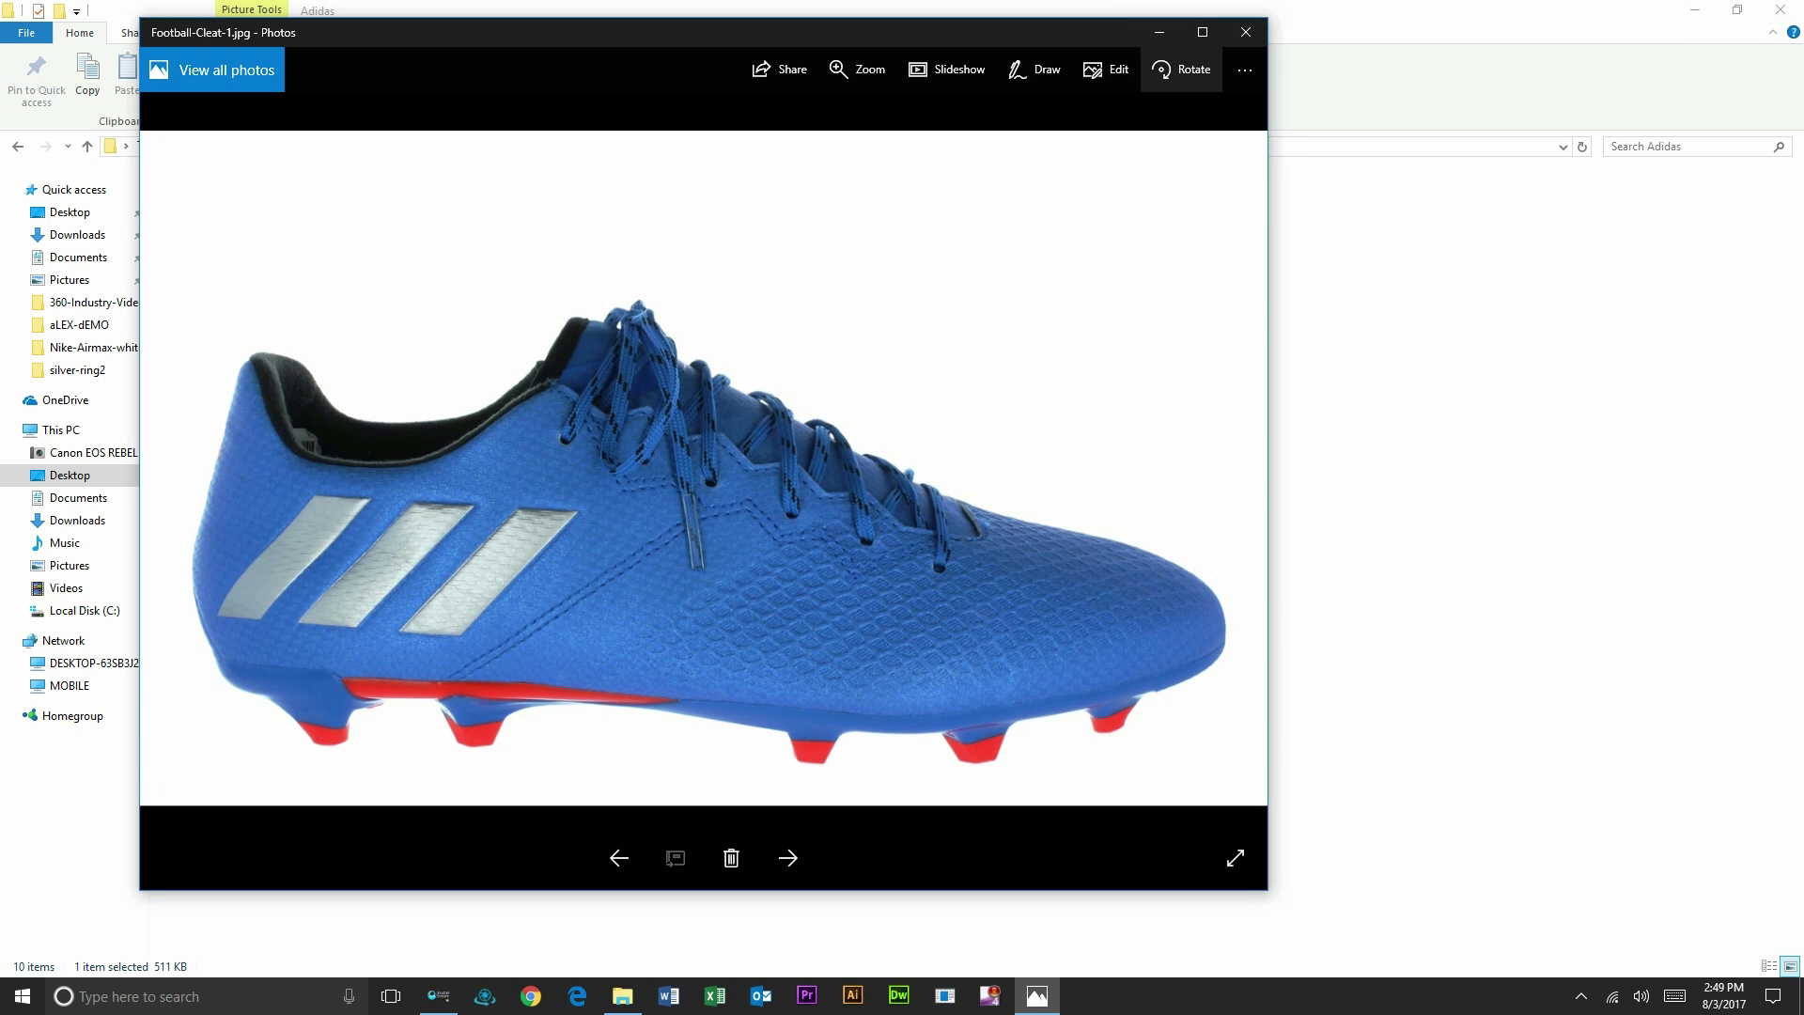
Step: Look through the saved JPG and PNG shoe images full-window up to Football-Cleat-4.jpg and close the viewer
click(1201, 32)
key(Right)
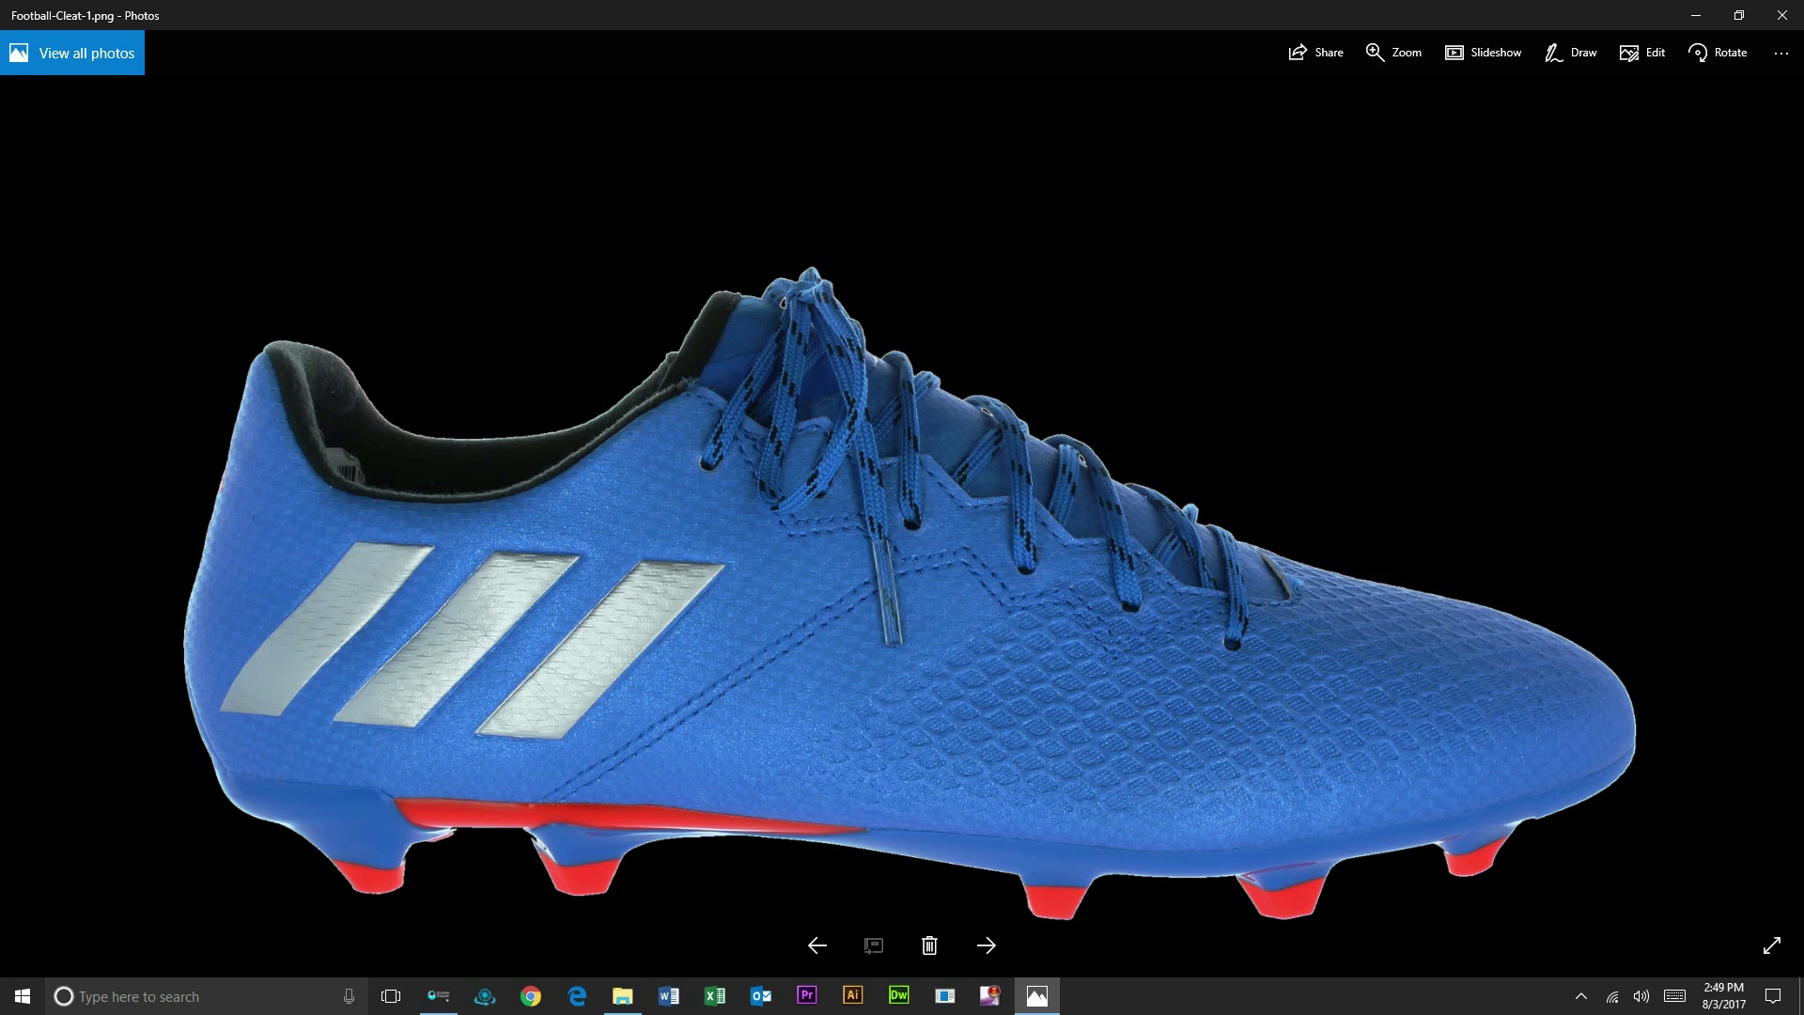
key(Right)
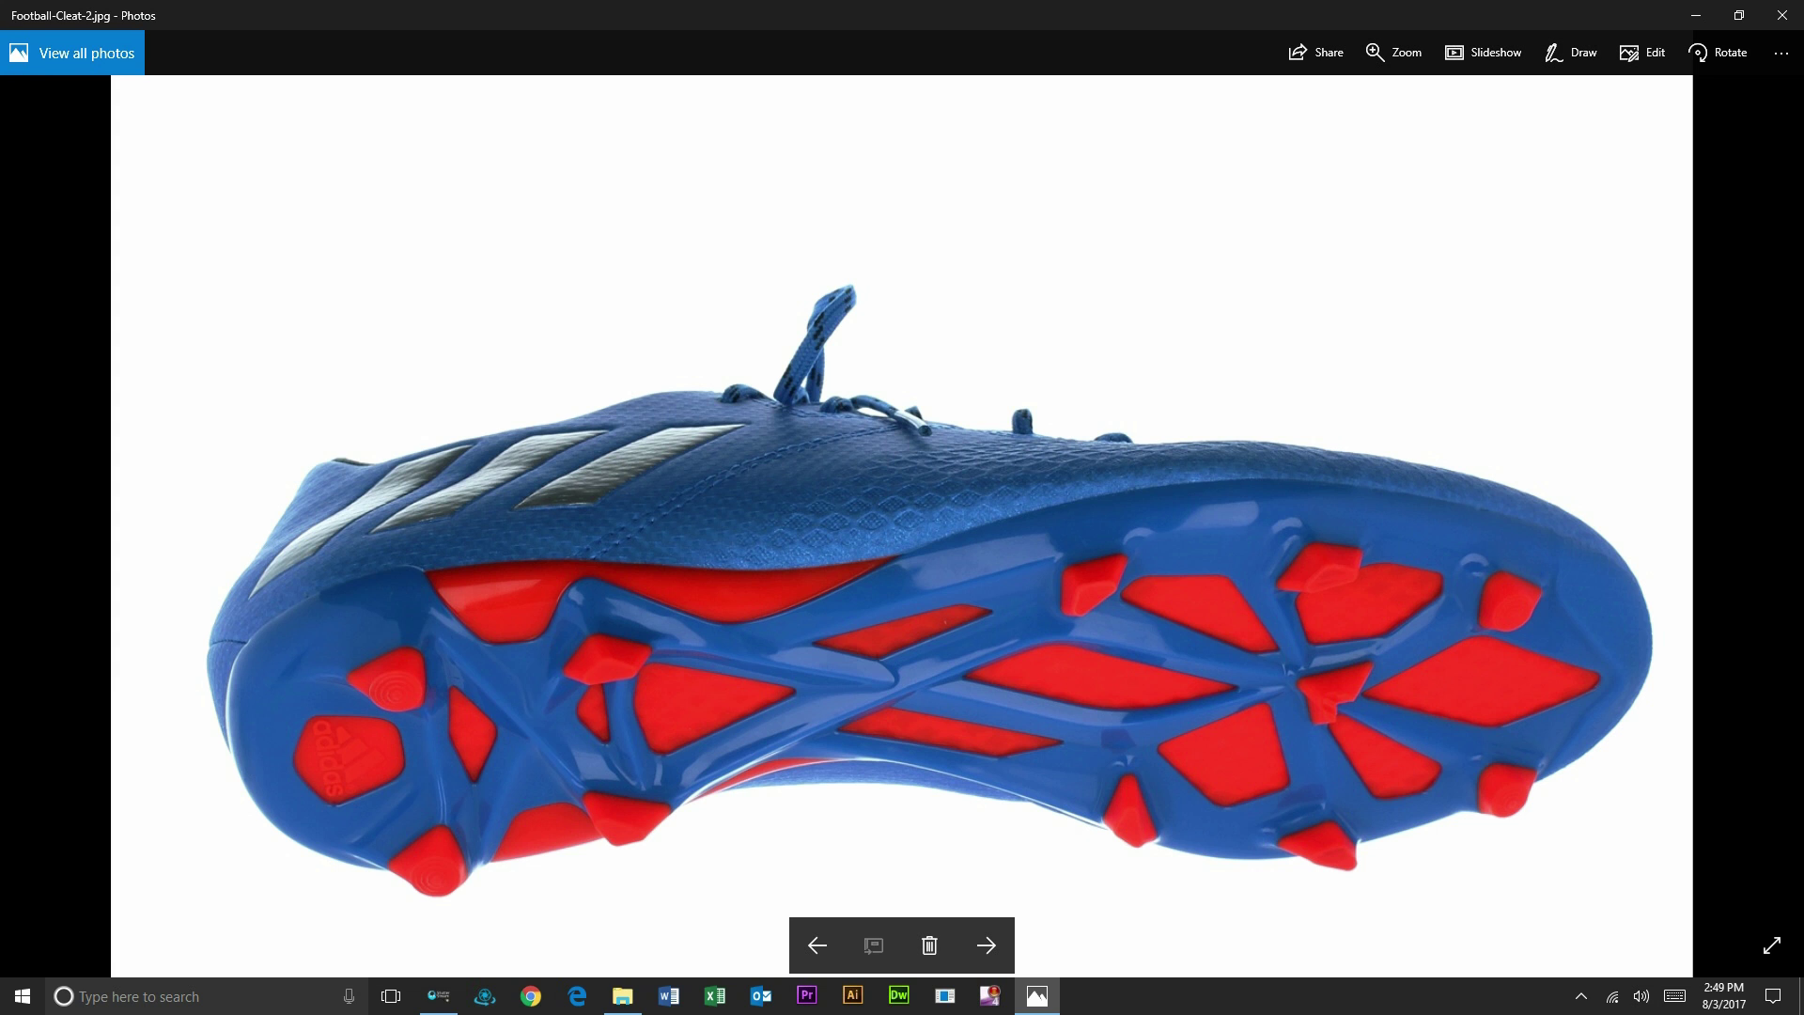
key(Right)
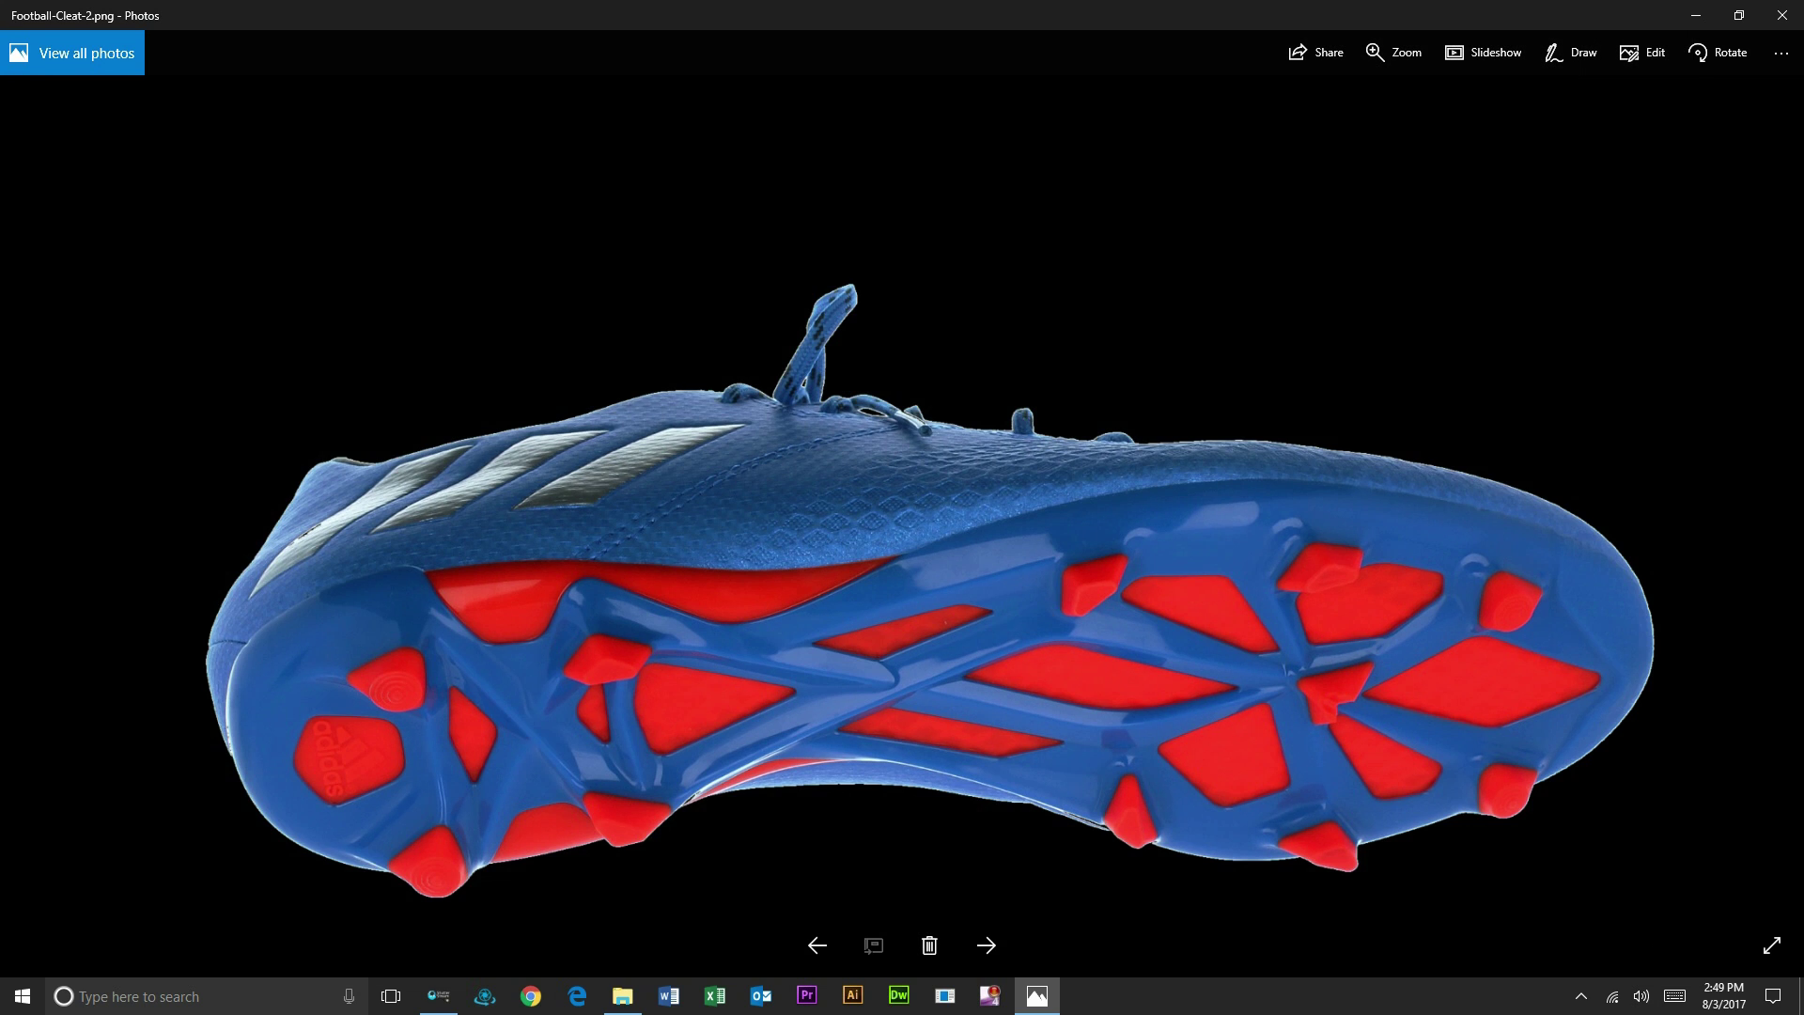
key(Right)
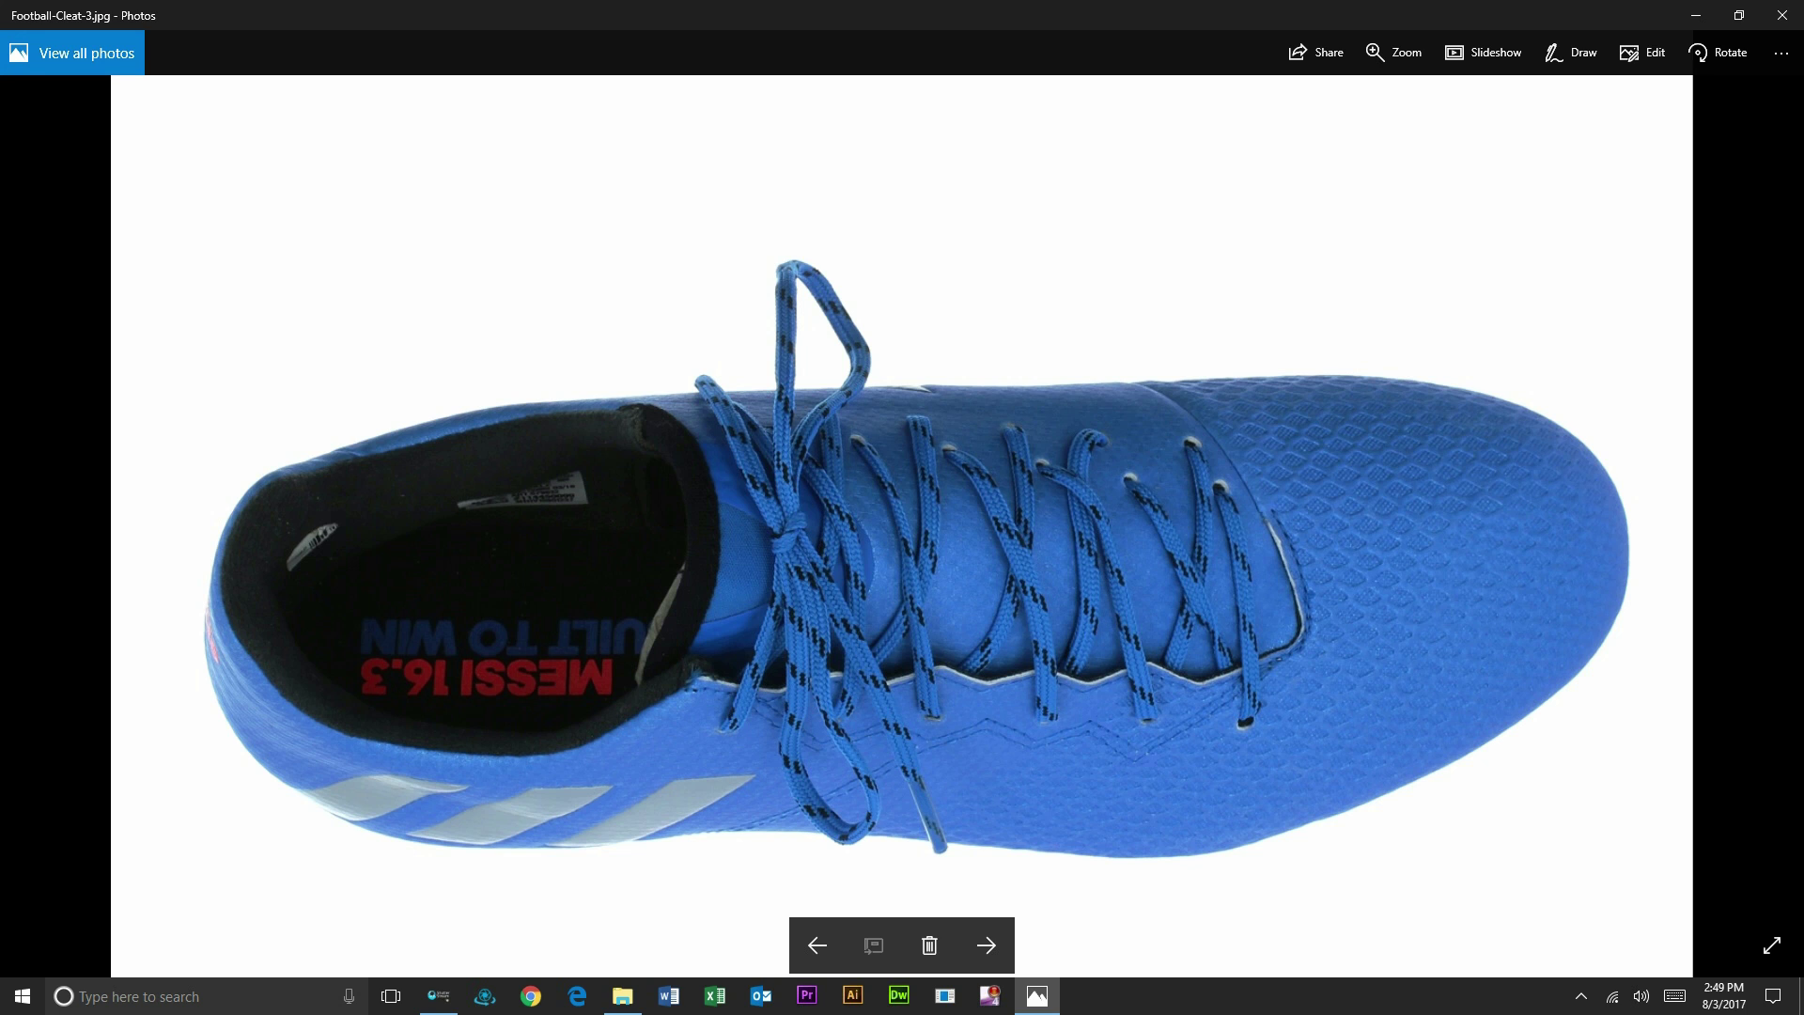
key(Right)
key(Right)
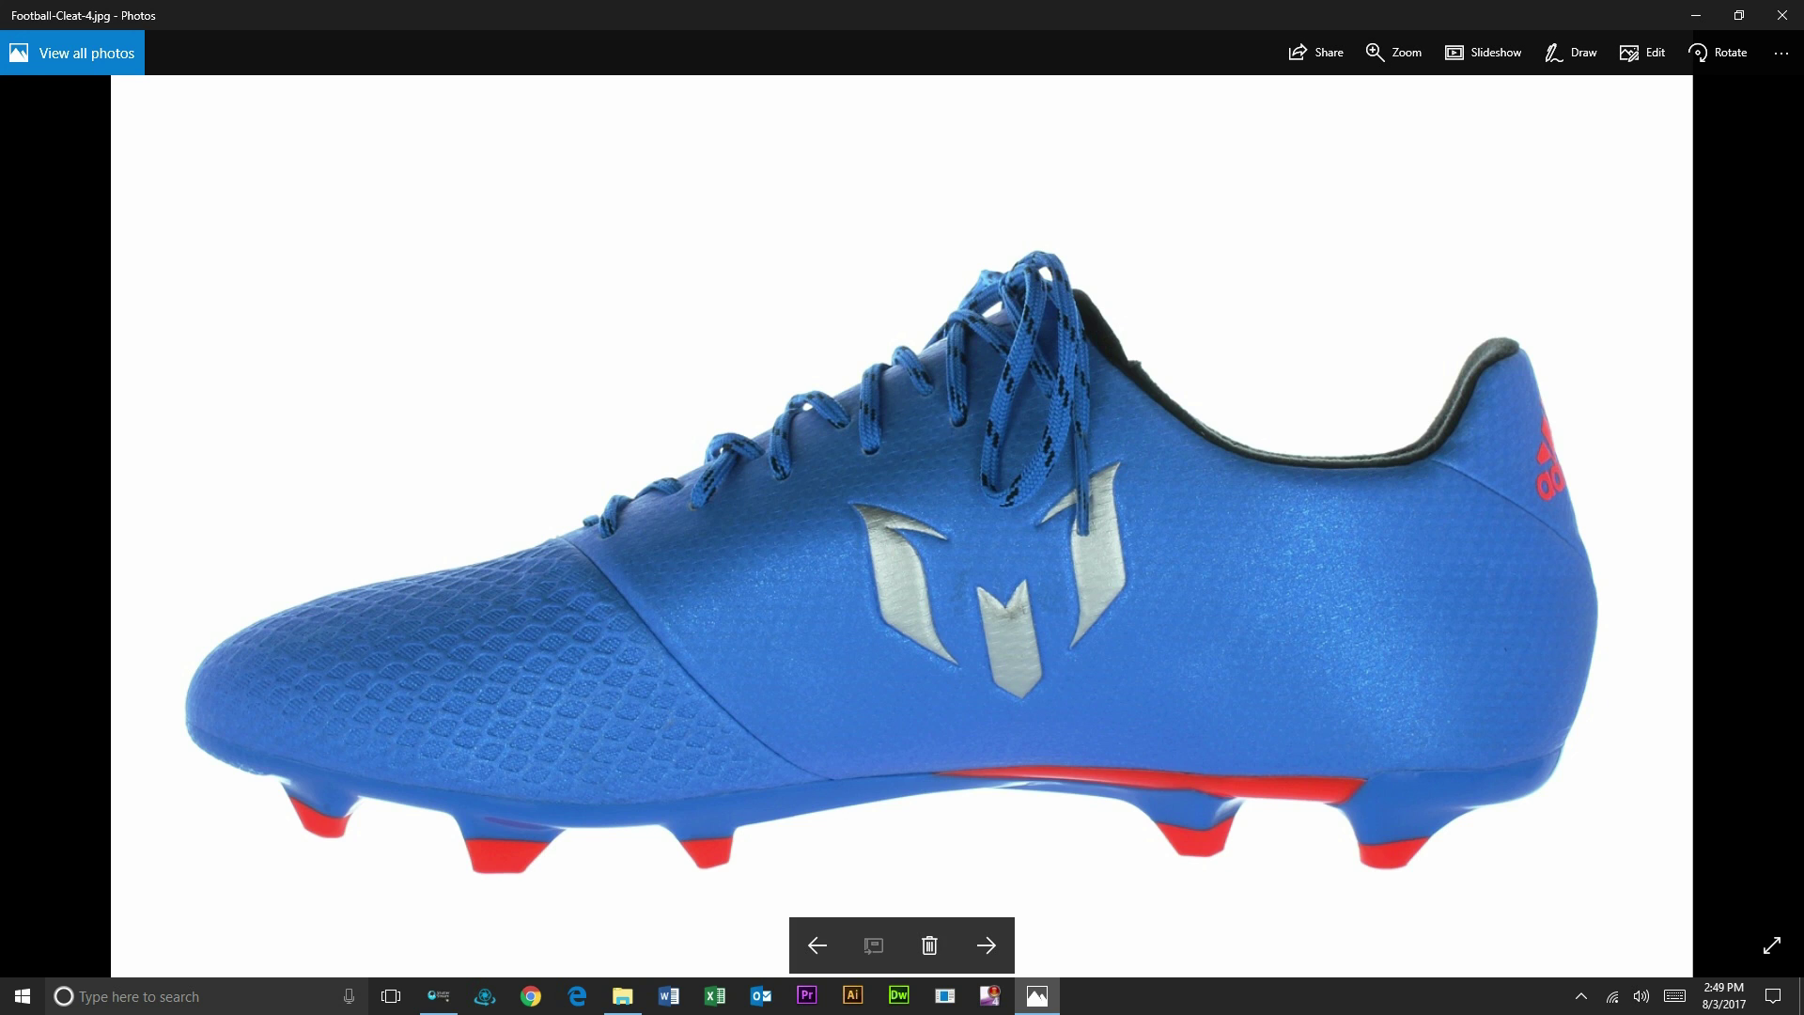
click(1781, 15)
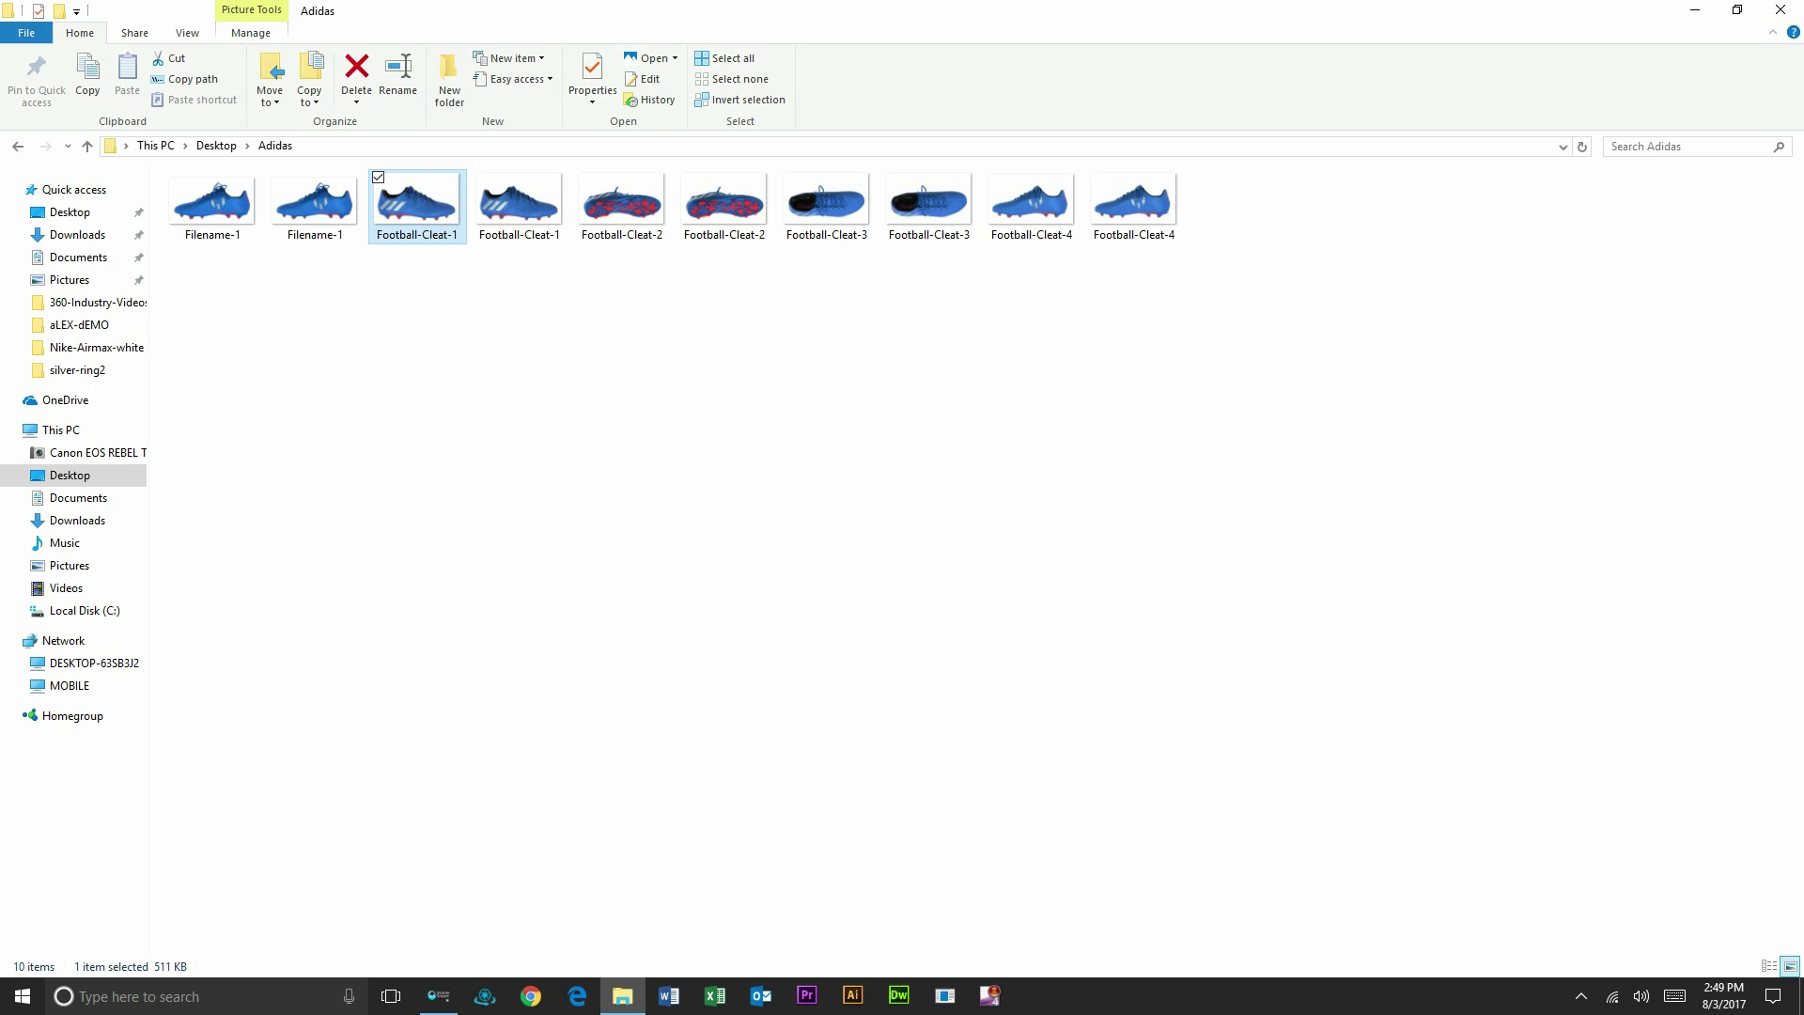
Step: Return to ShutterStream's capture view and make the blue shoe overlay semi-transparent over the live Nike shoe
click(438, 995)
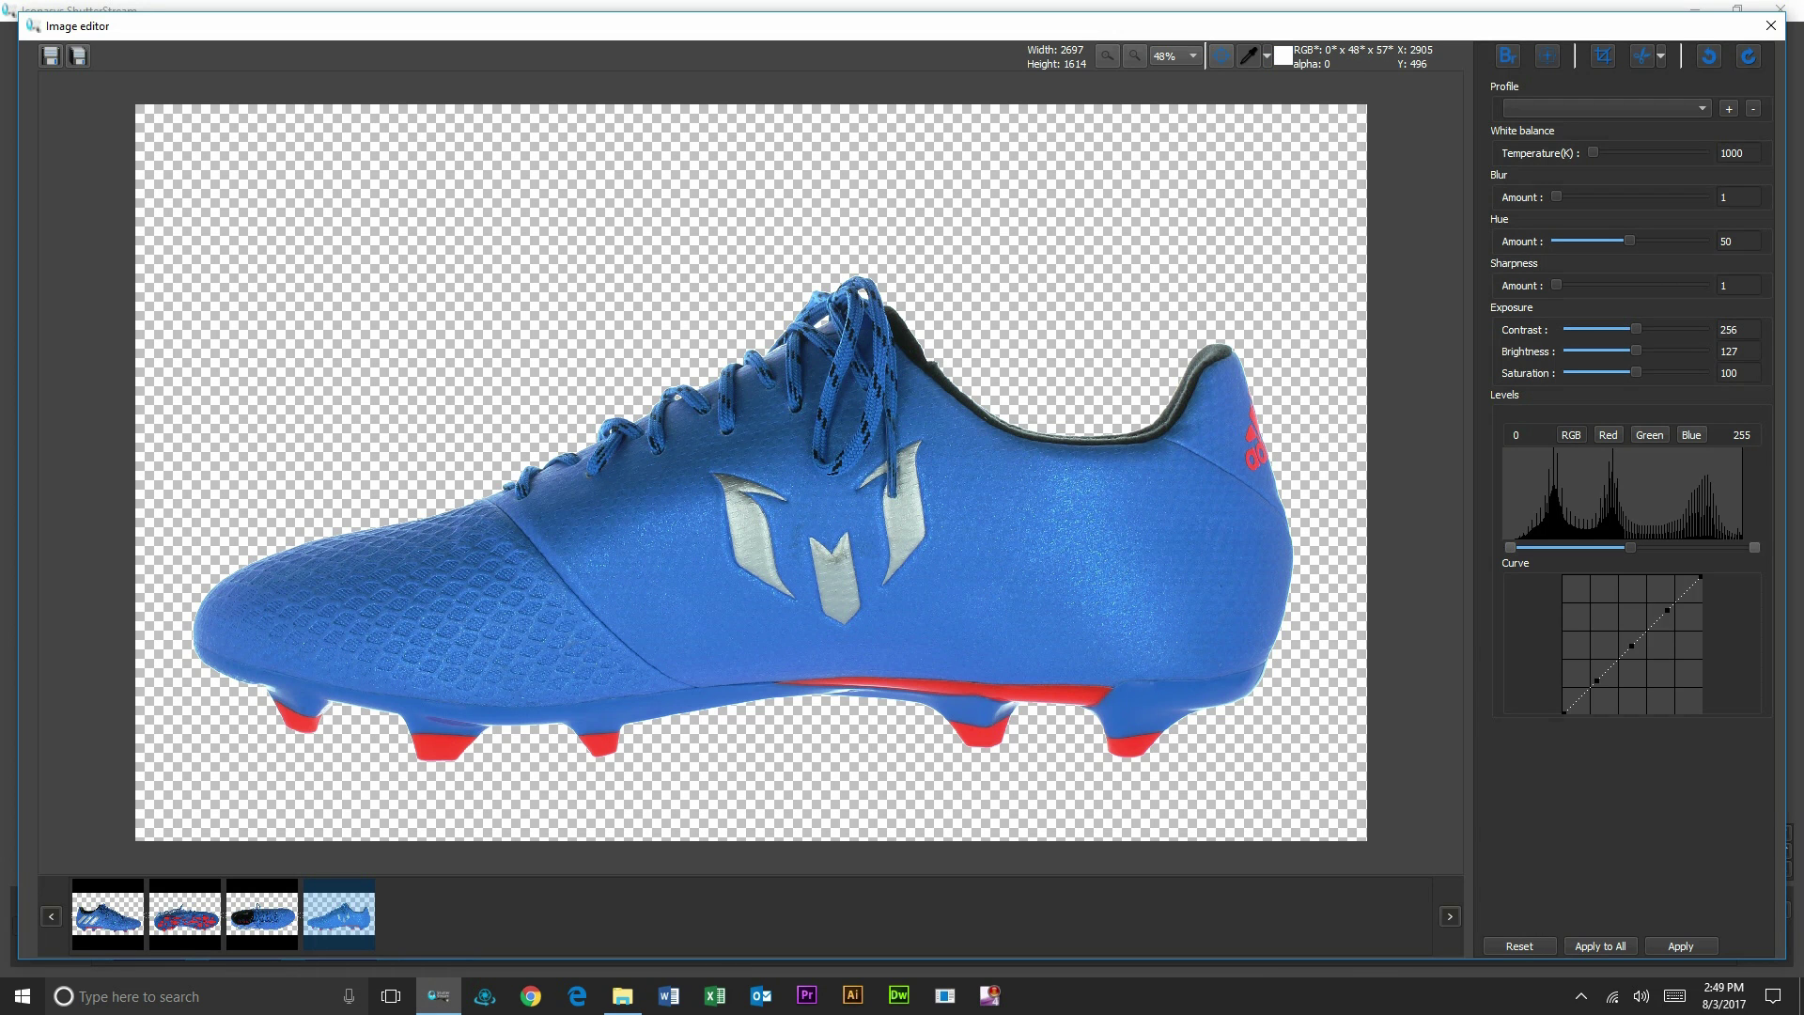
click(1770, 26)
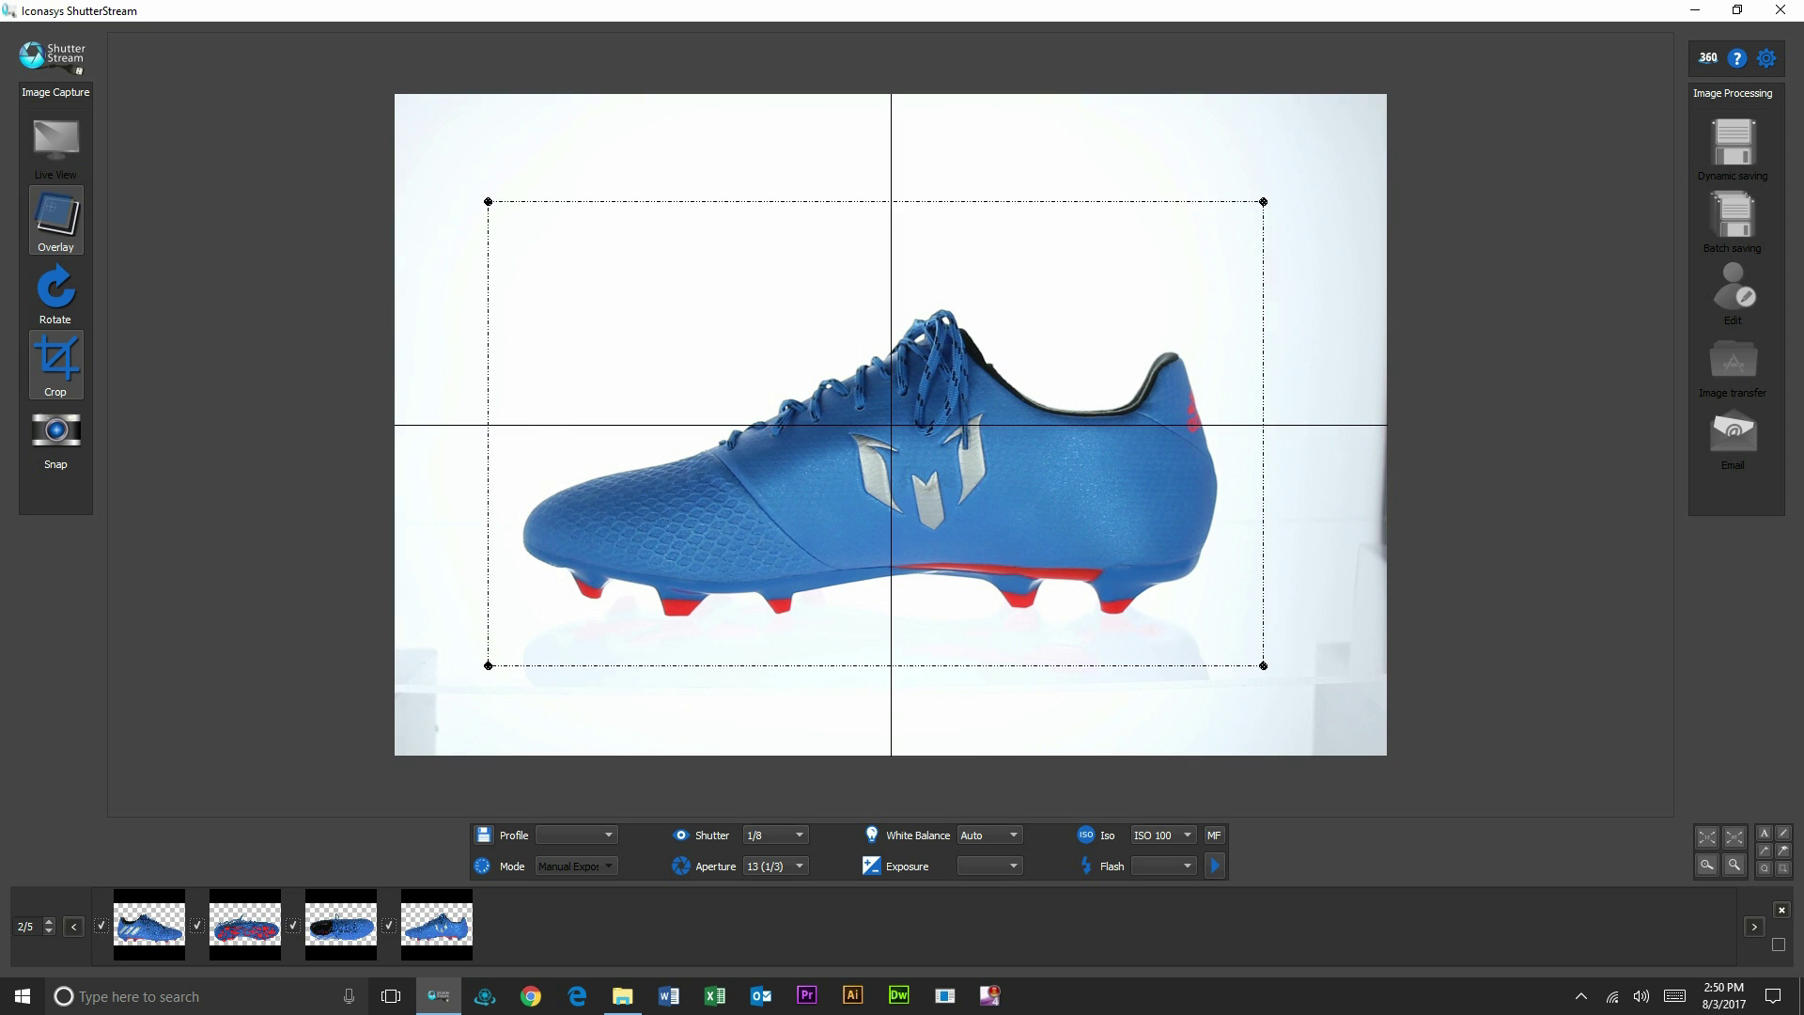
click(69, 211)
right_click(71, 210)
click(109, 221)
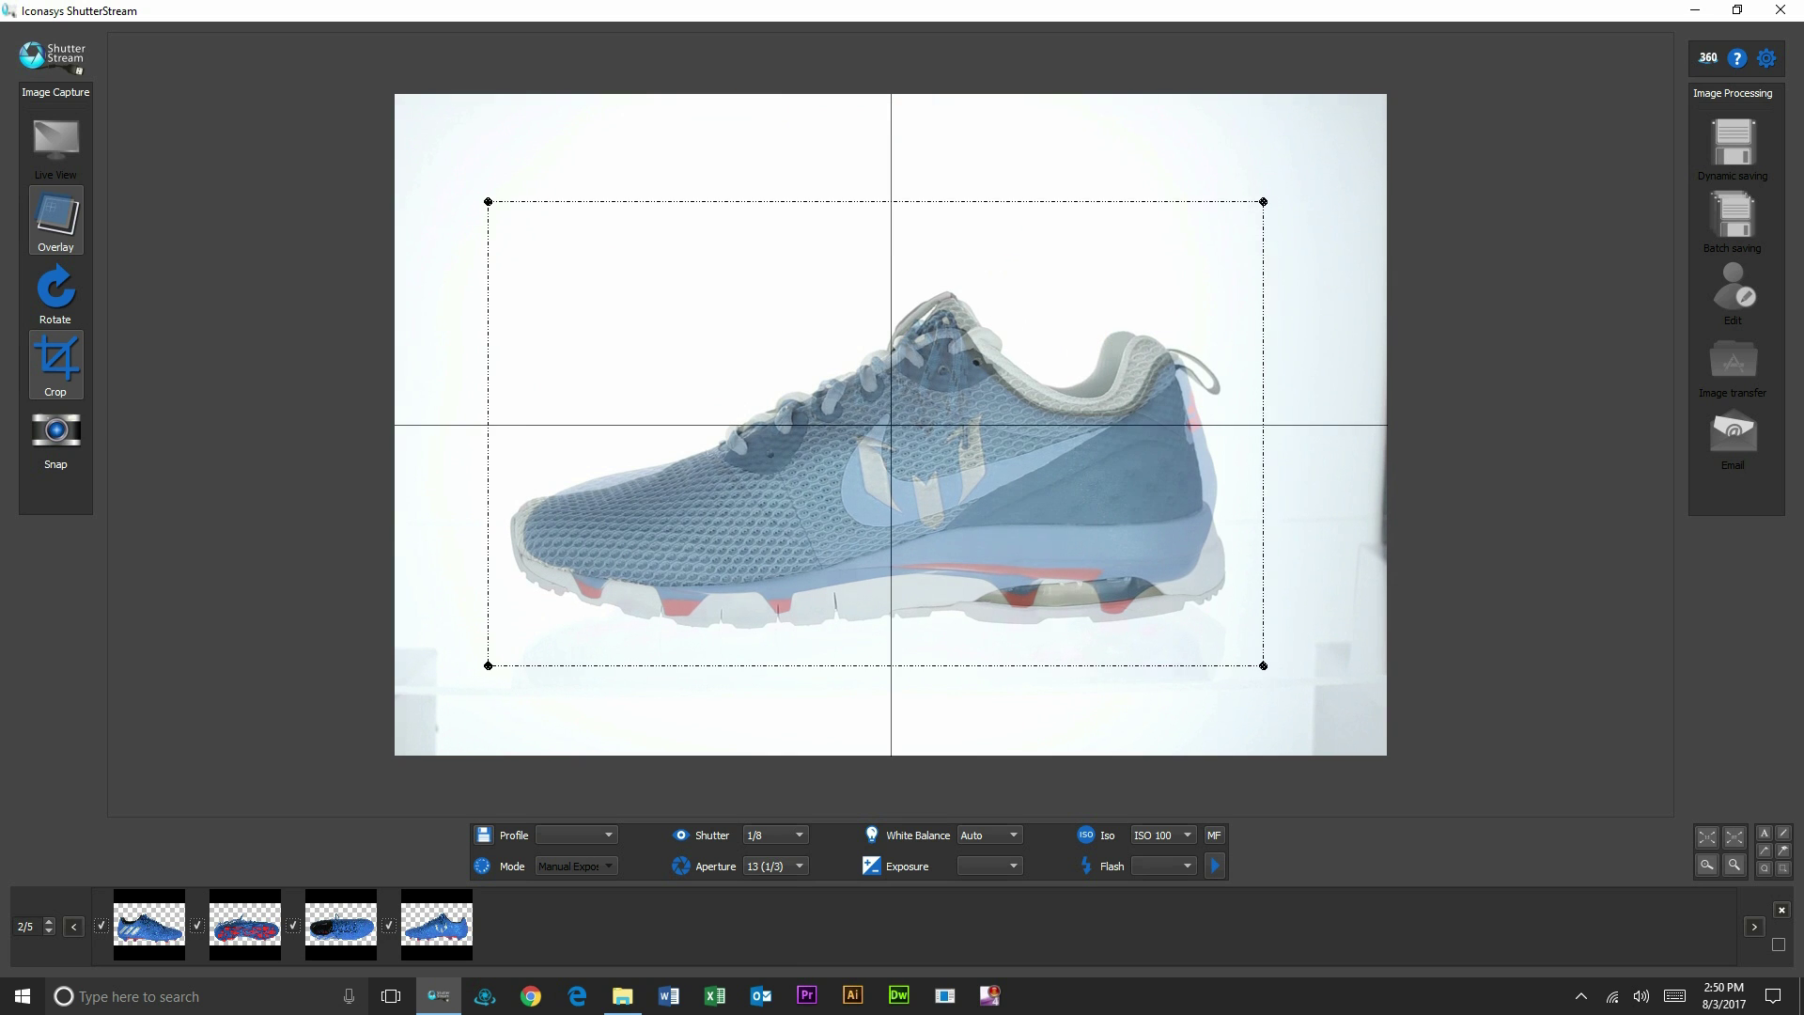
Step: Turn off the overlay and take a photo of the grey Nike shoe
click(56, 216)
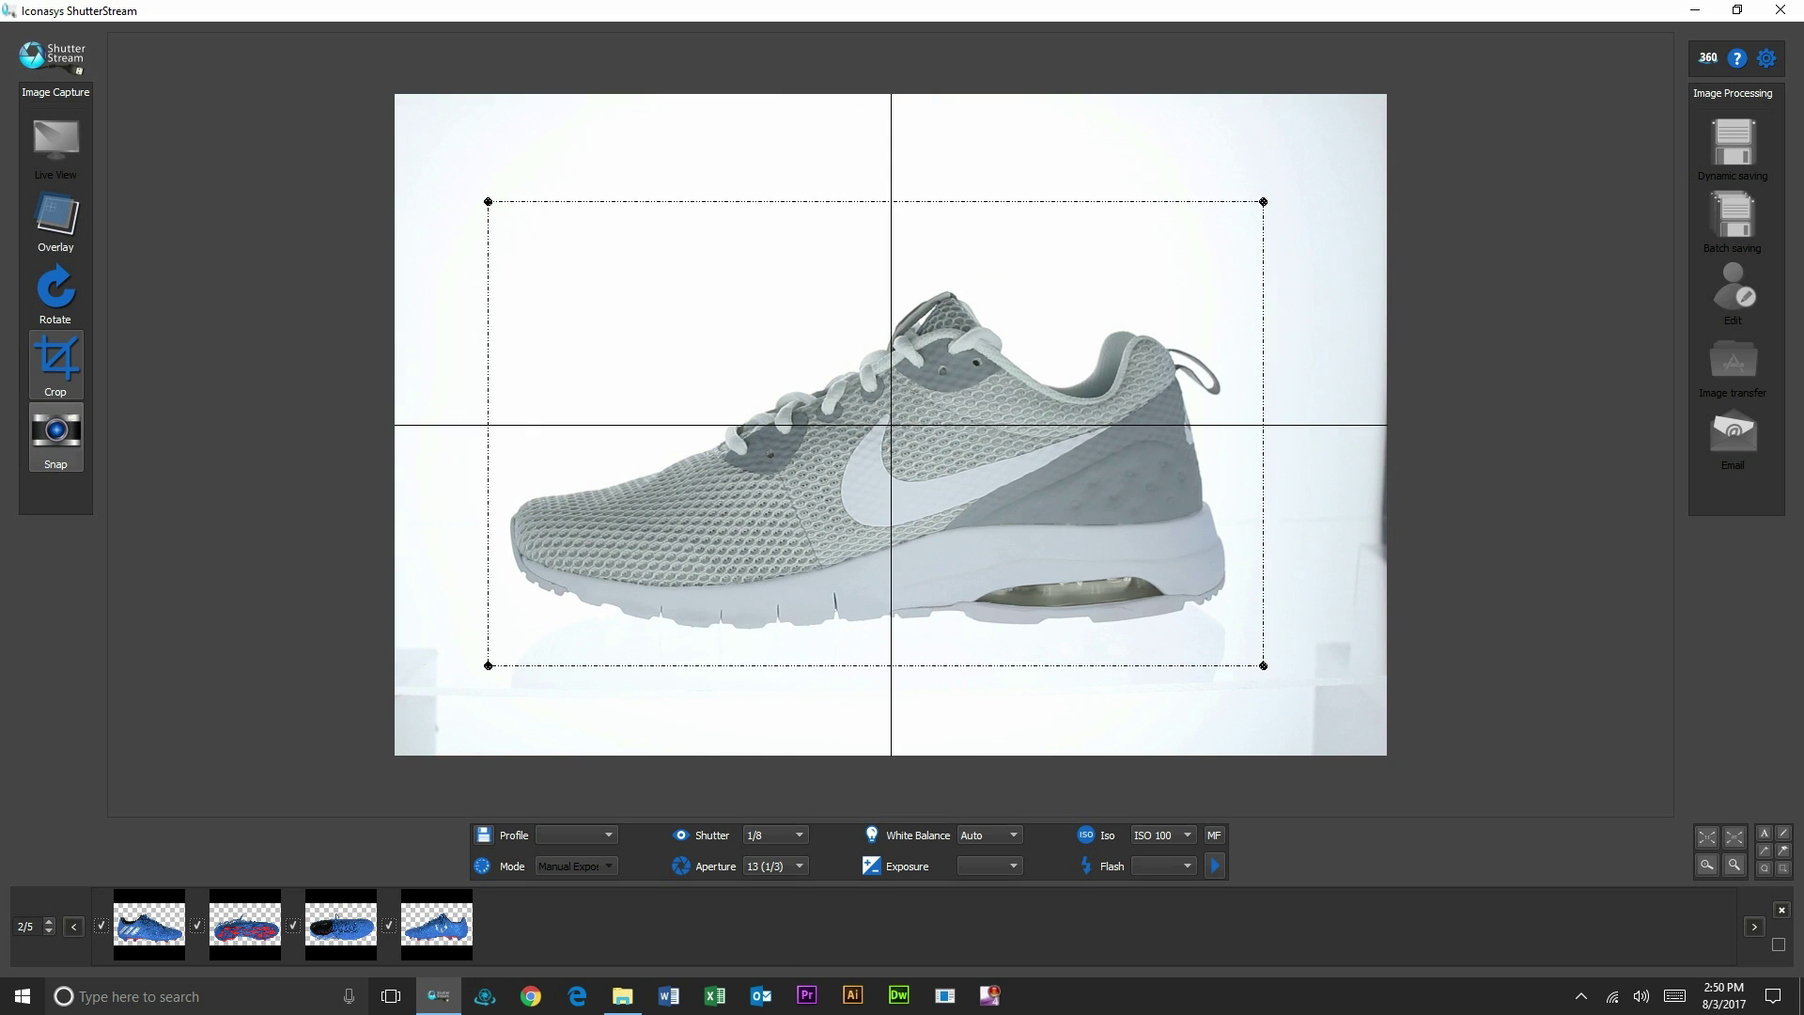
click(56, 434)
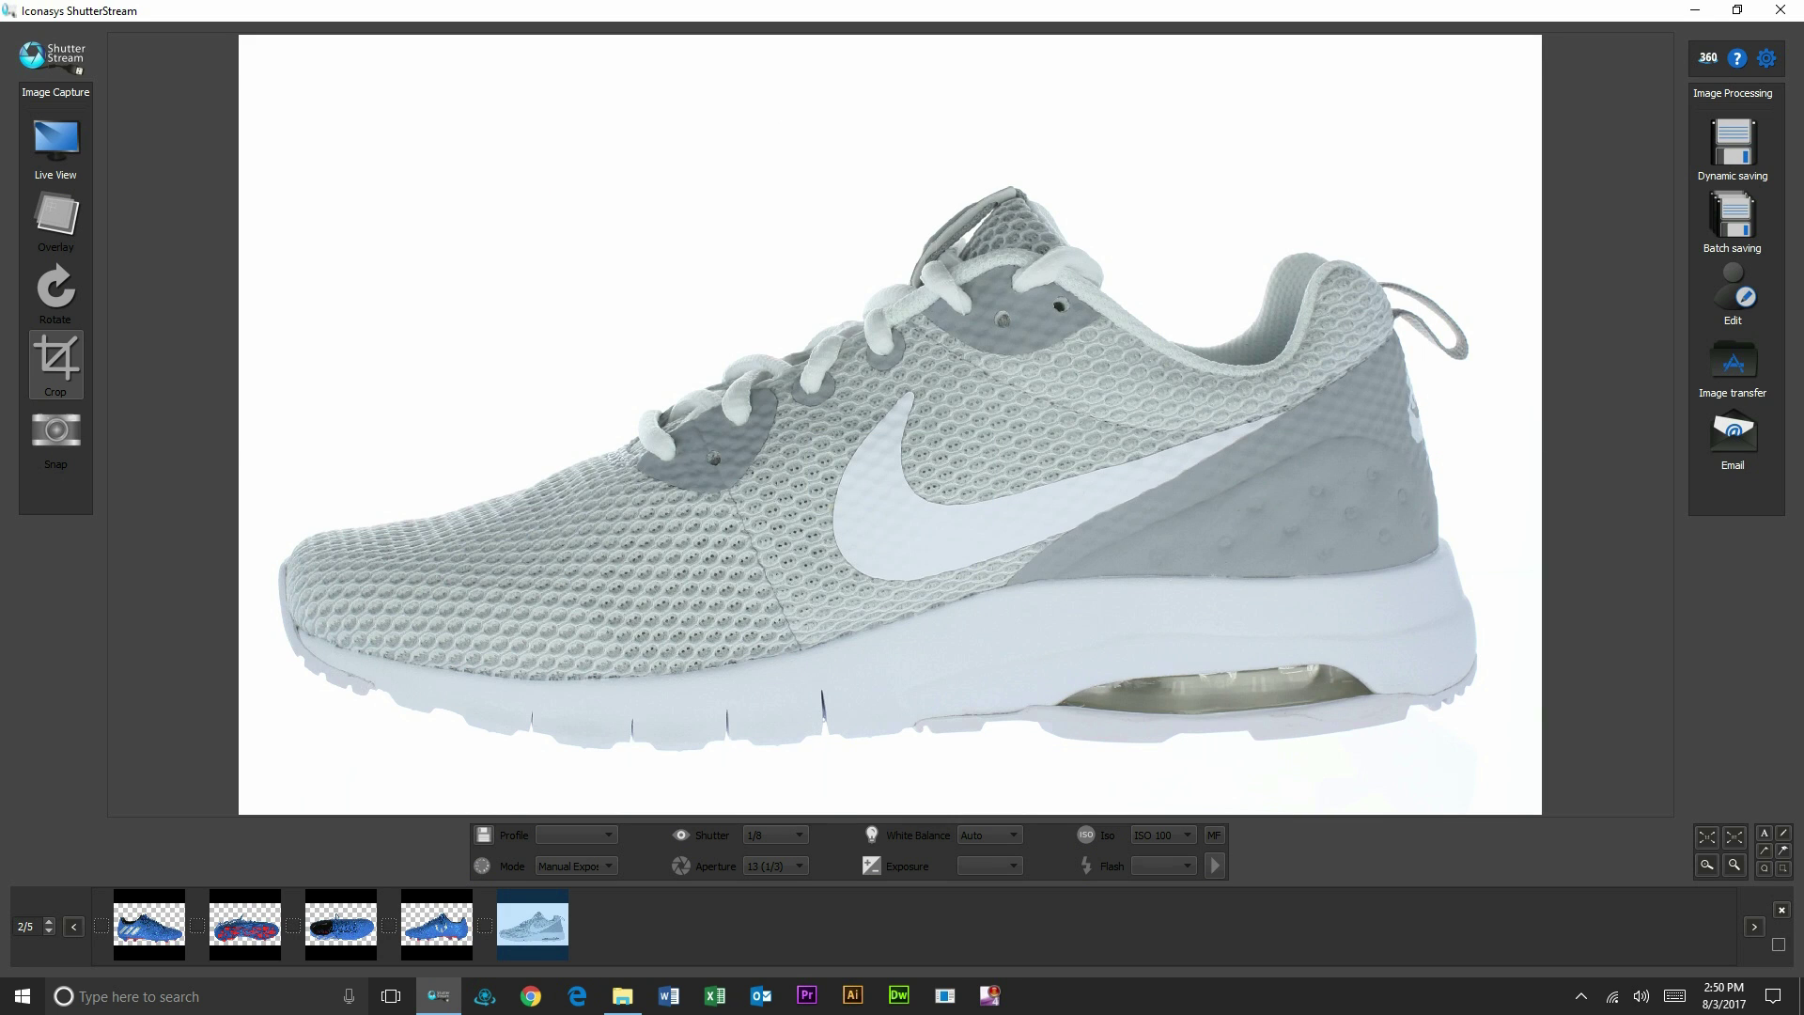
Step: Open the grey Nike shoe photo in the image editor and start background removal using a solid background color
click(1732, 299)
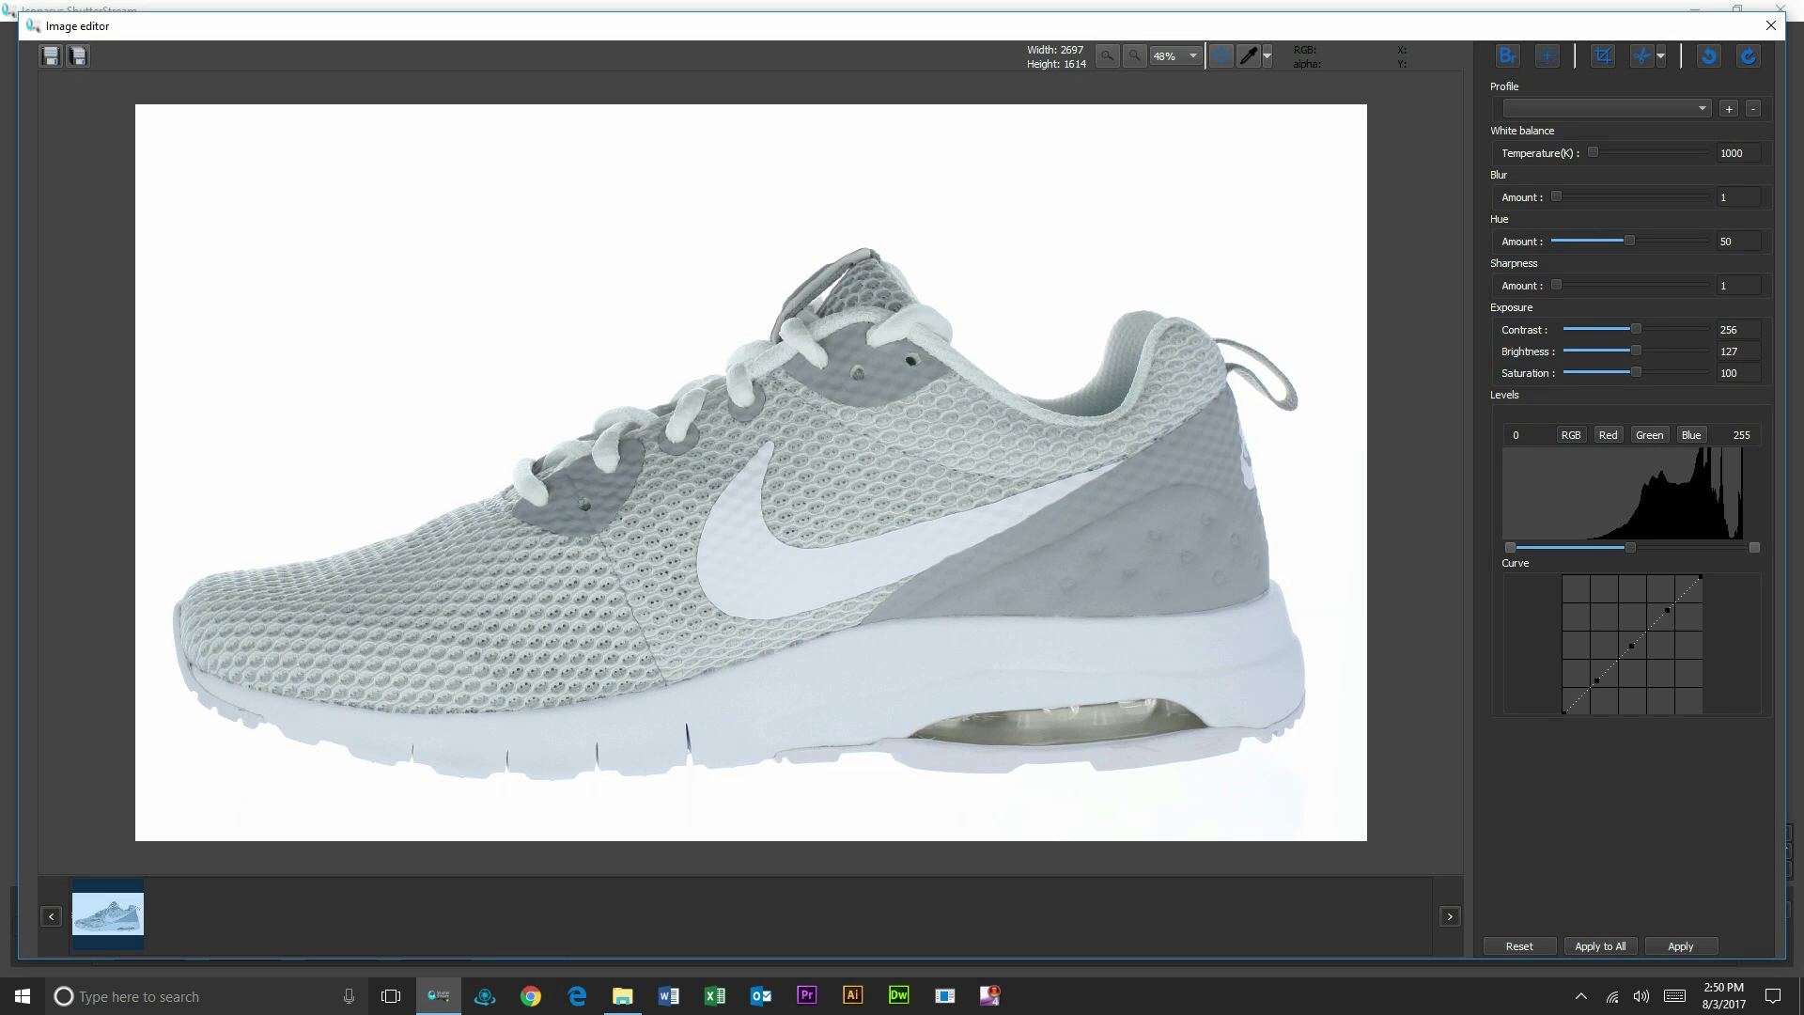
click(1507, 55)
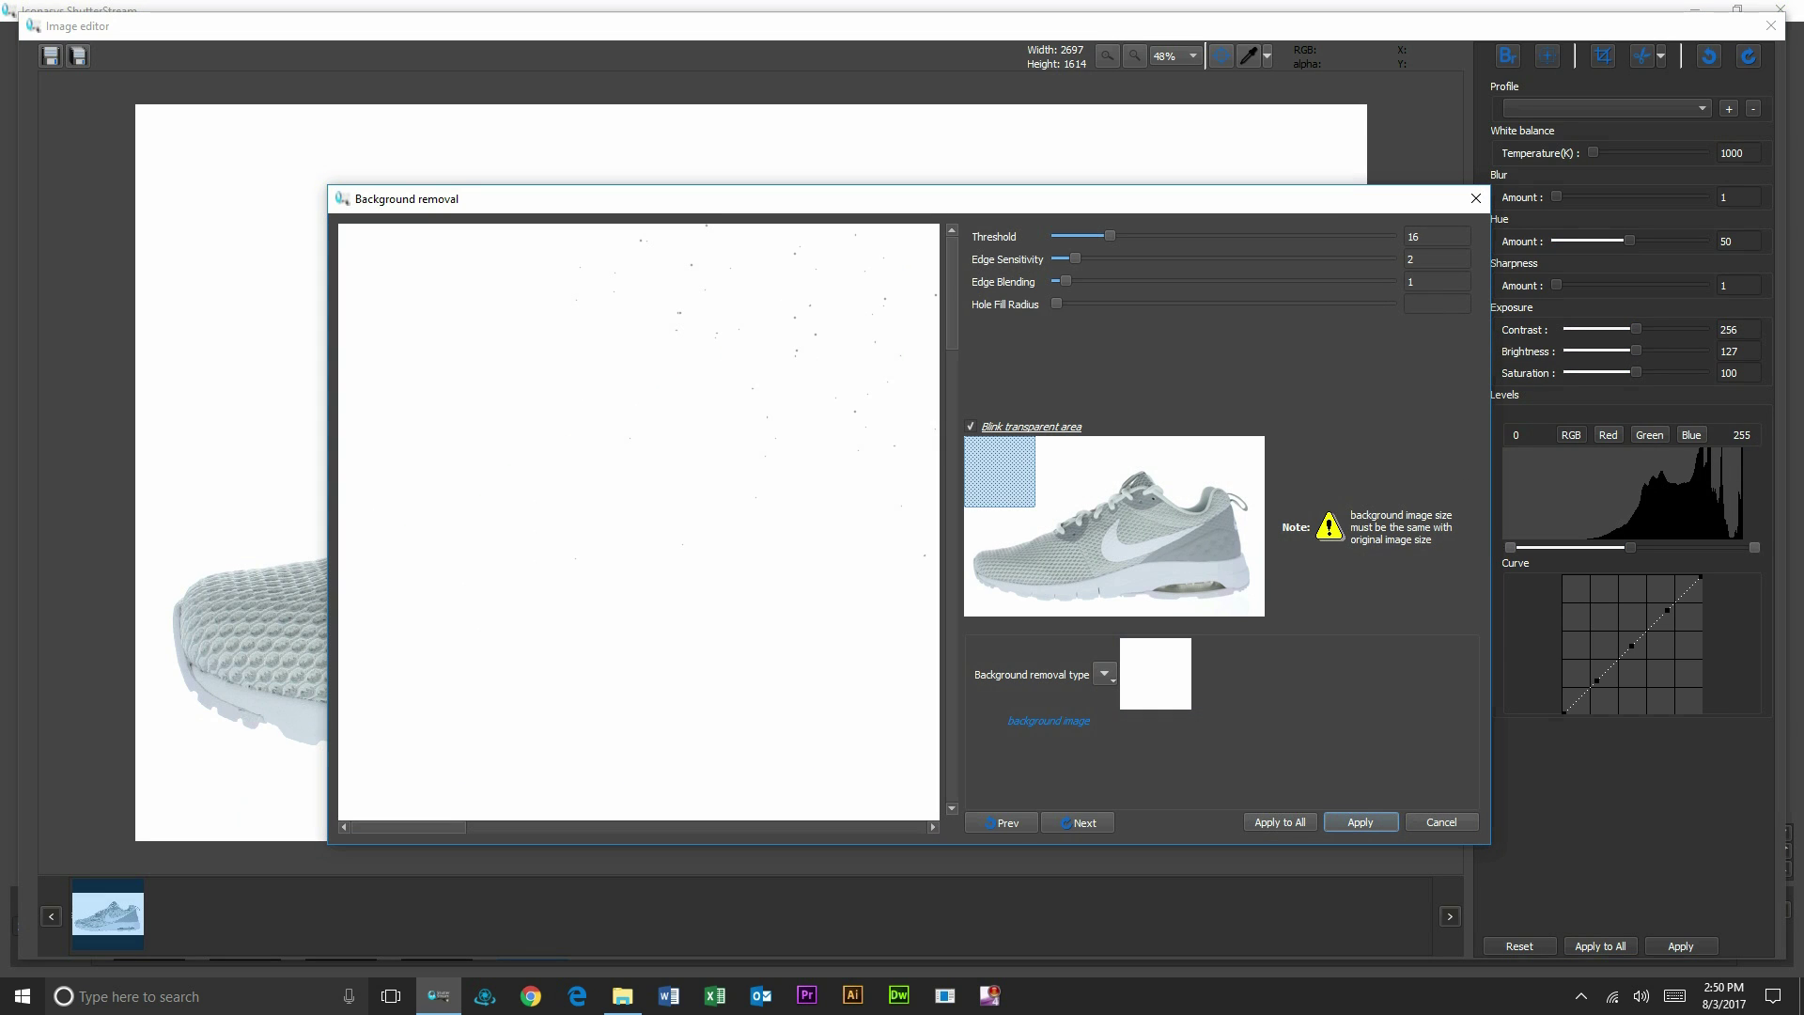
click(1105, 673)
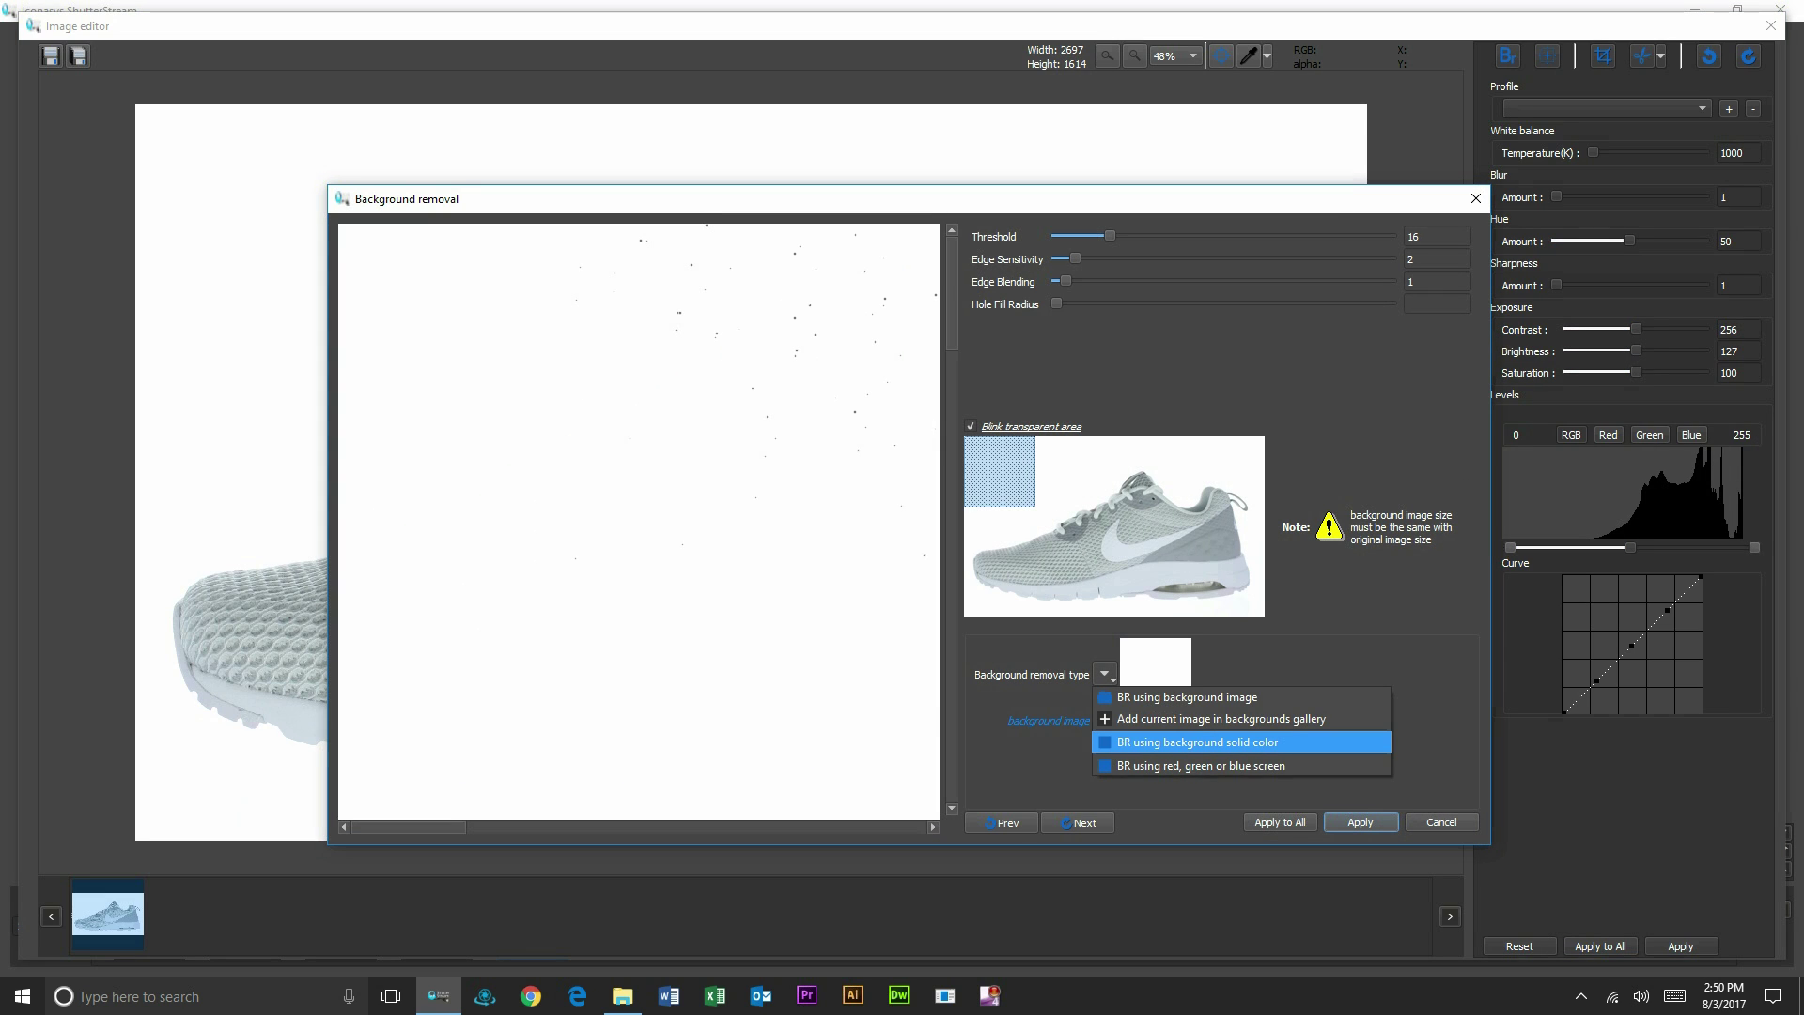
click(1203, 741)
click(1019, 696)
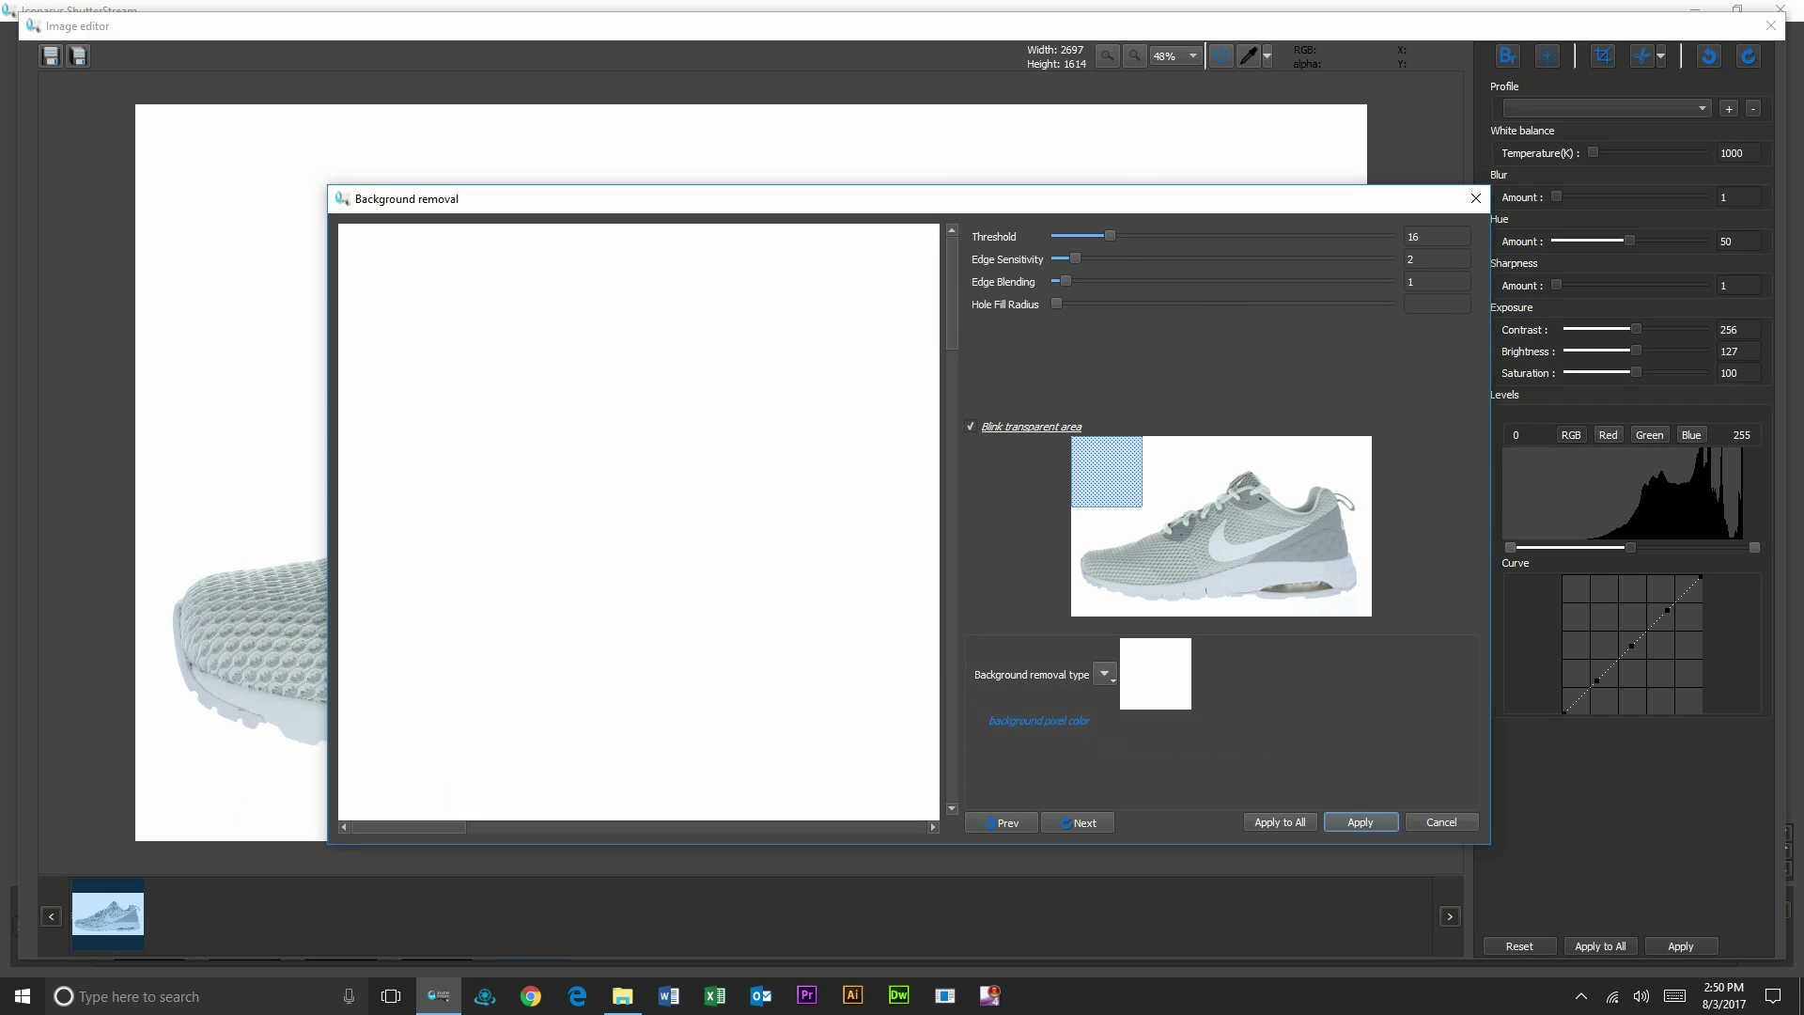
Step: Check the Nike shoe's sole in the removal preview and apply the background removal to the photo
click(1147, 582)
click(1256, 582)
drag(1256, 582, 1337, 583)
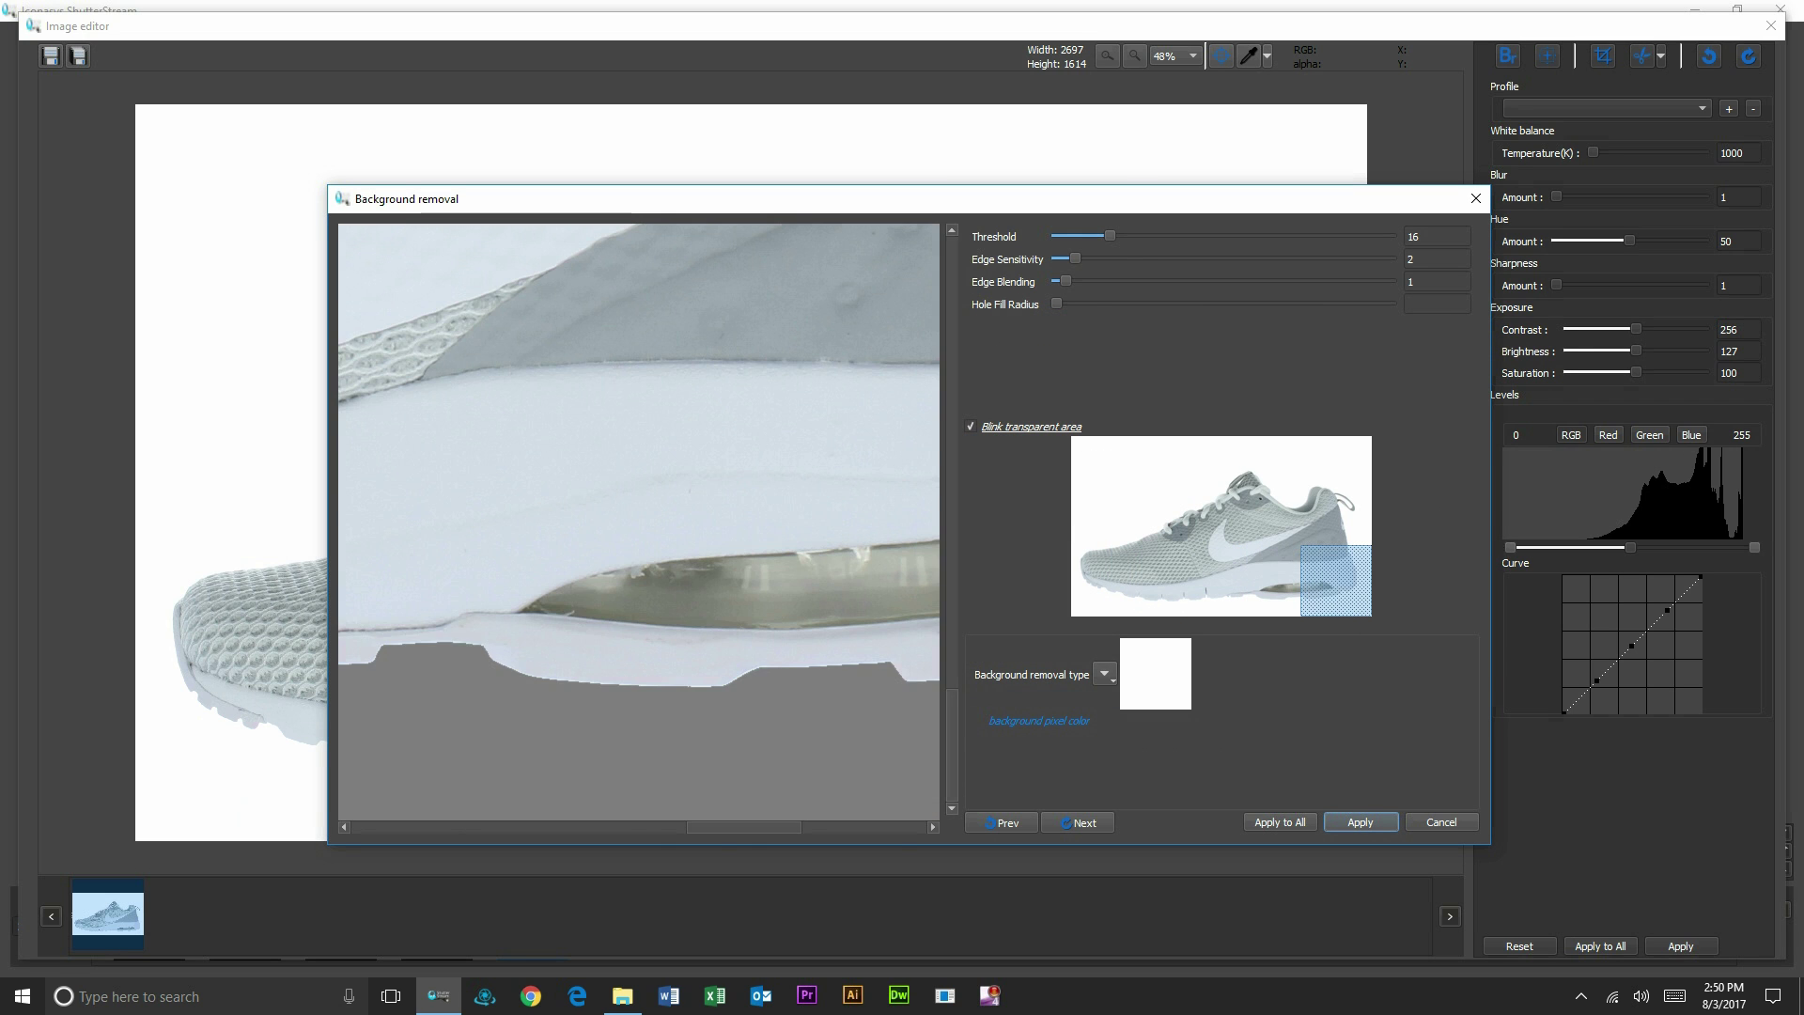
click(1361, 822)
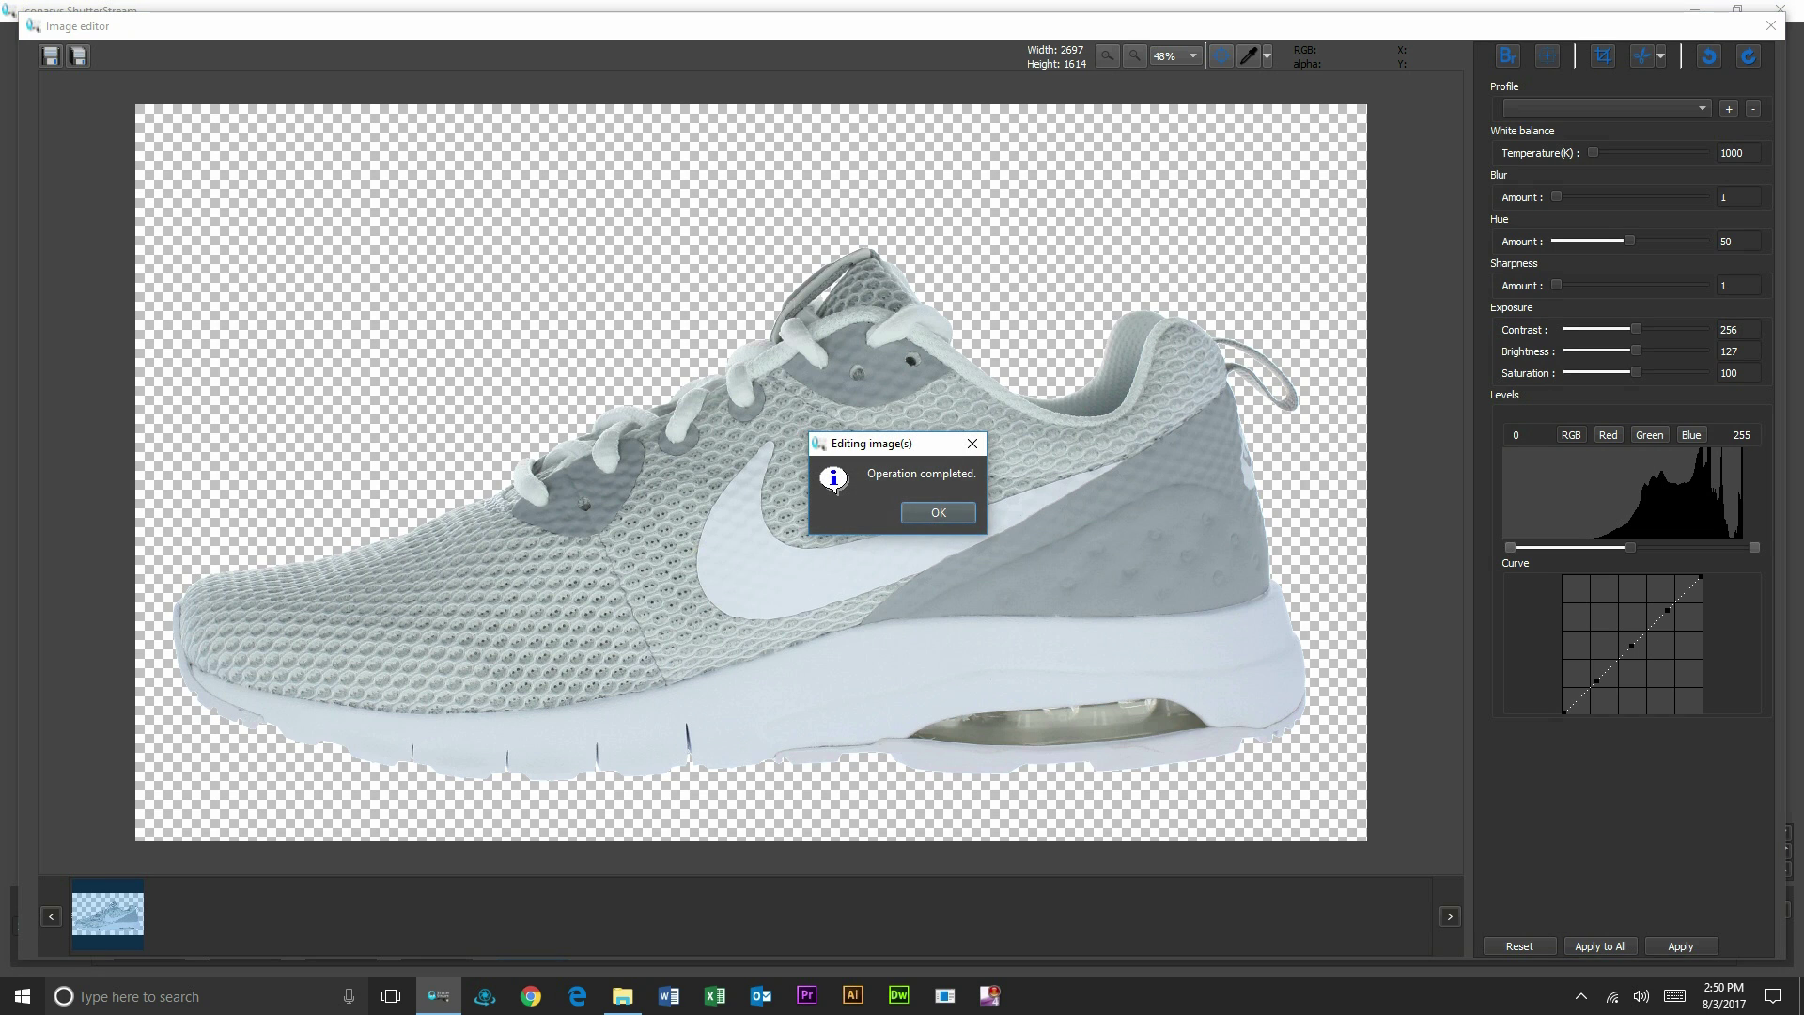
key(Return)
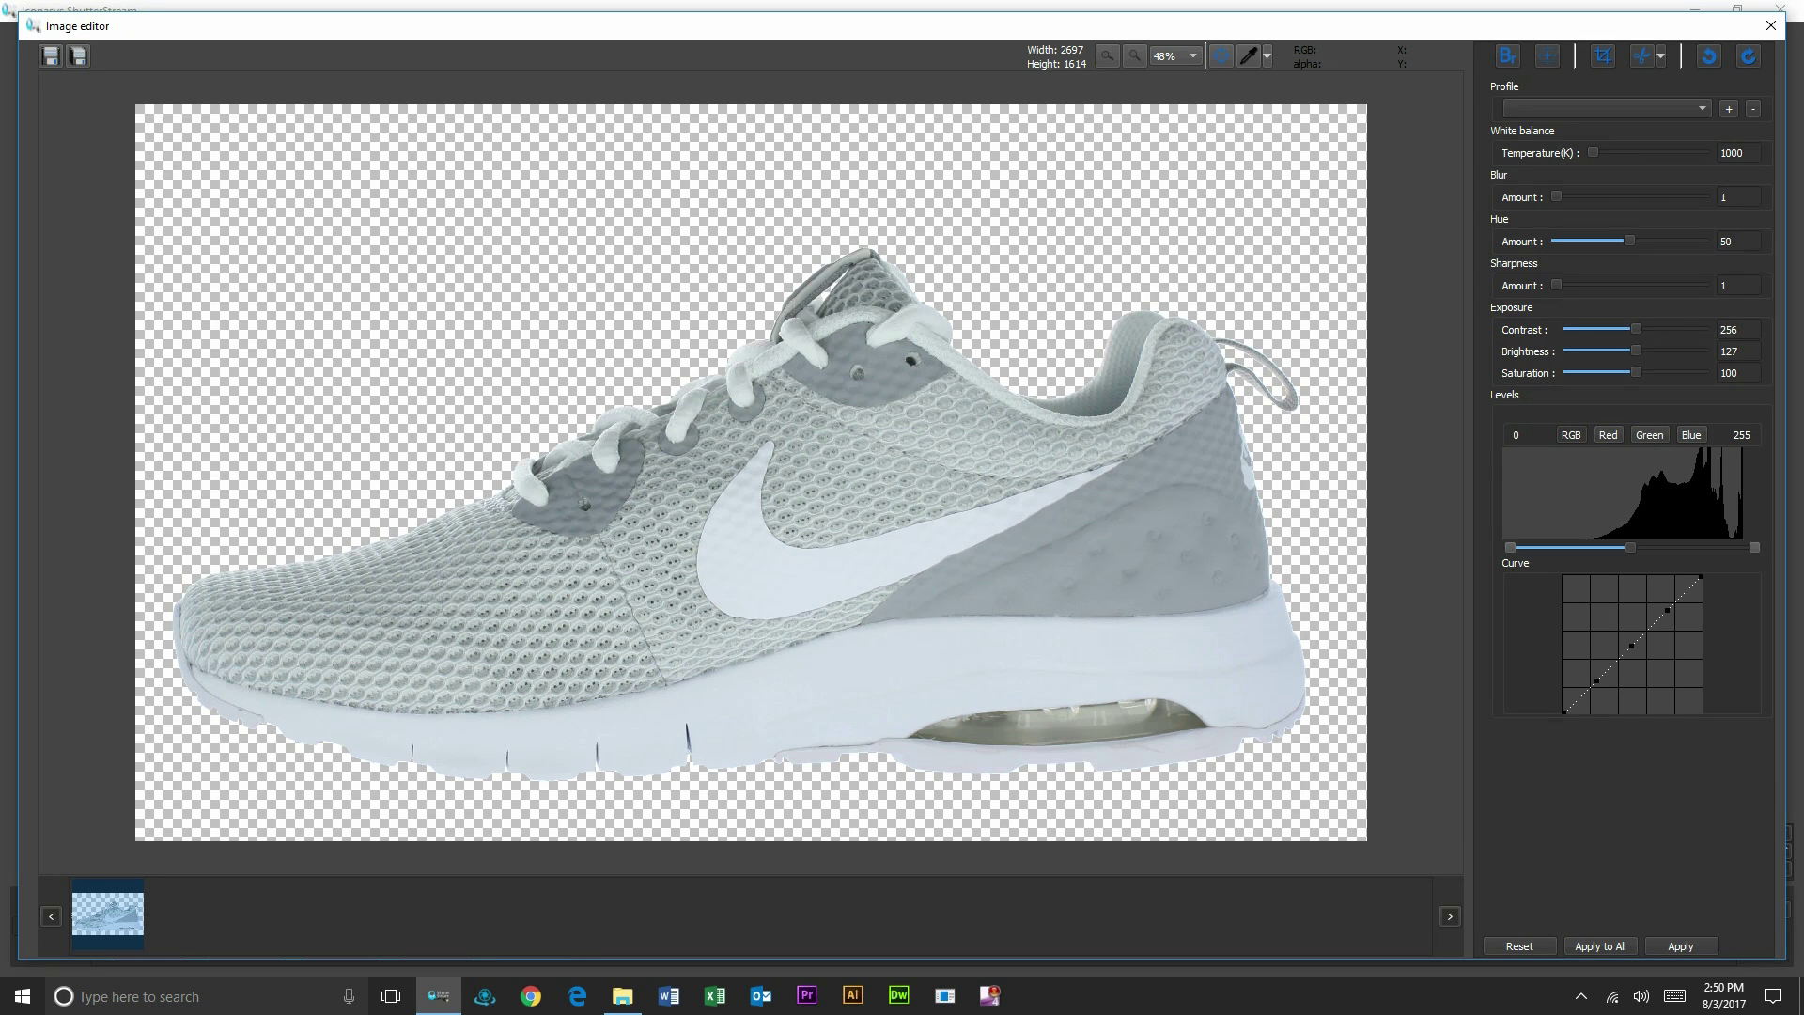